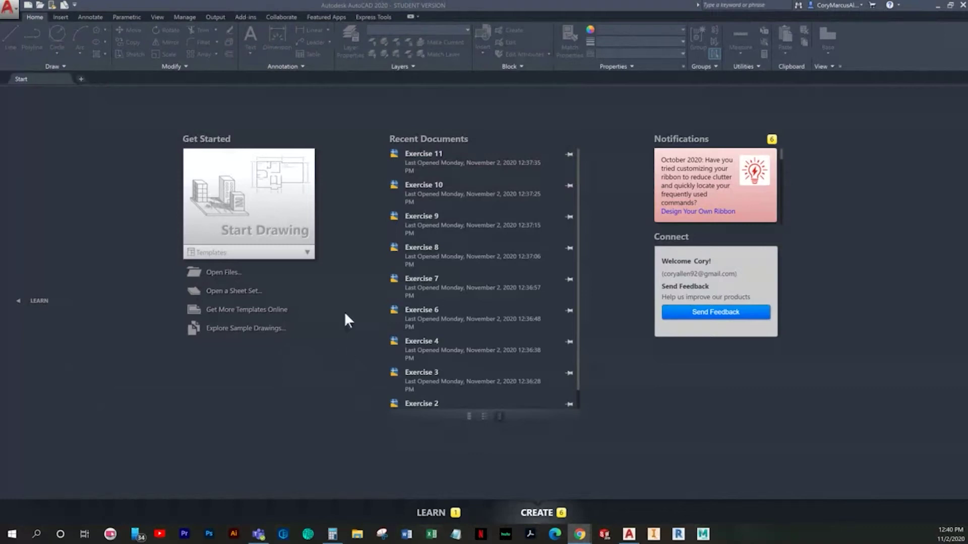
Create Drawing15 from the college title-block template, ready to draw lines
left_click(25, 7)
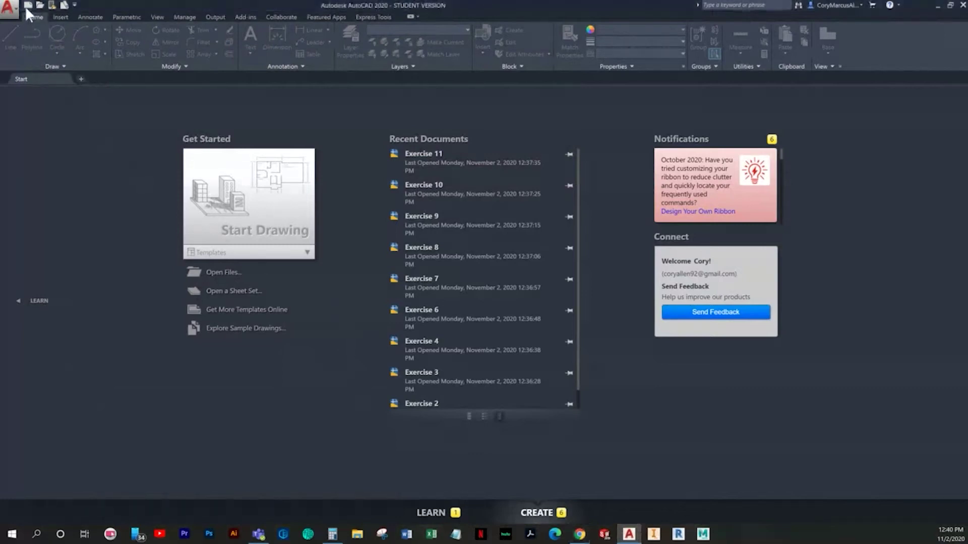
left_click(27, 6)
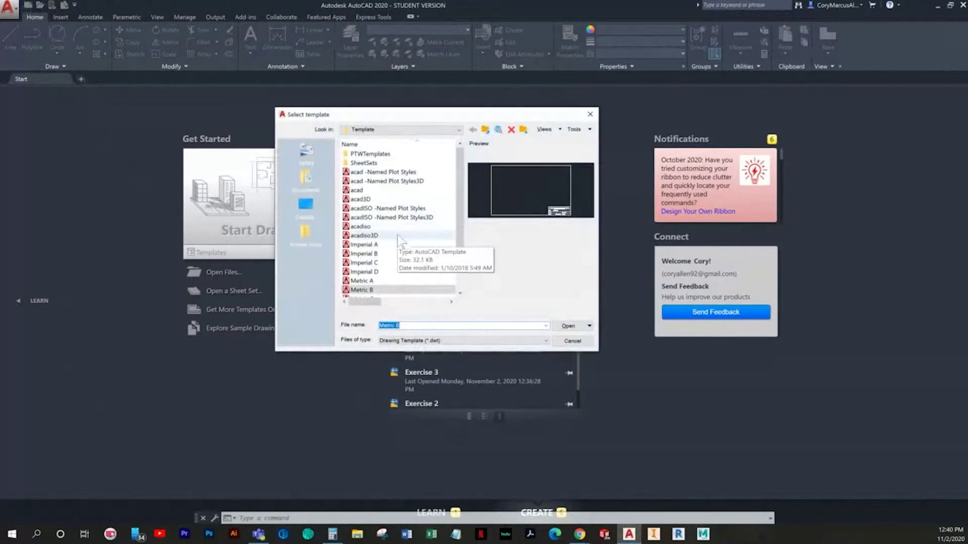
double_click(373, 256)
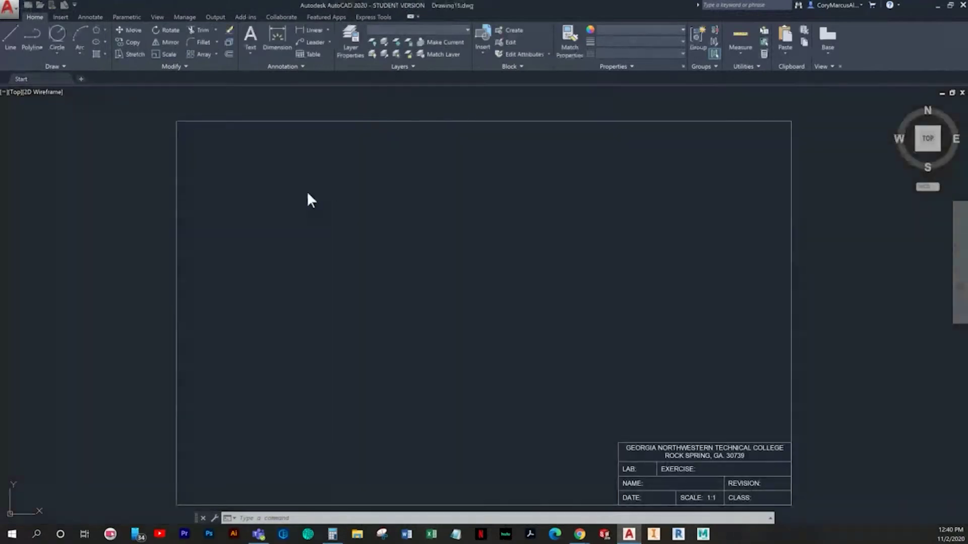
left_click(14, 40)
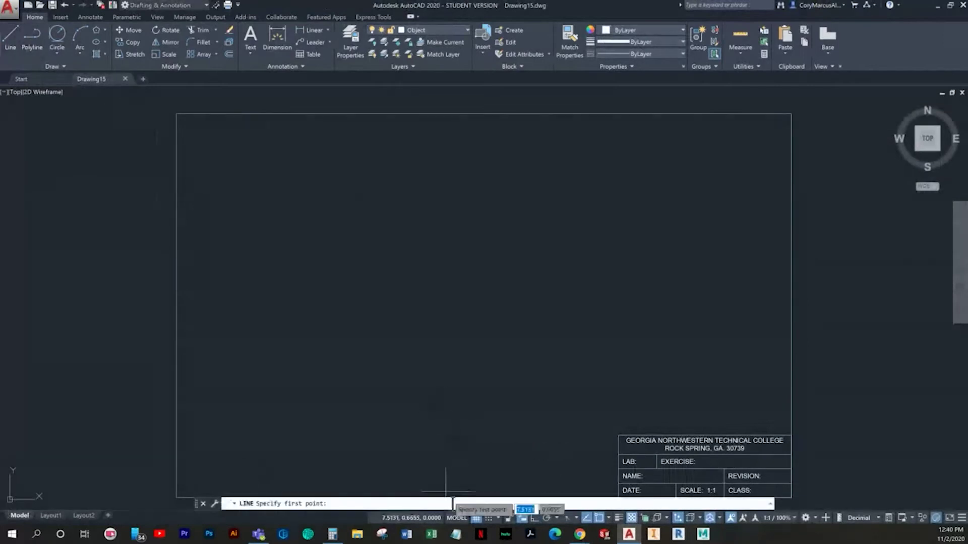
With snap and grid off and Ortho on, draw the 2-unit bottom edge
left_click(310, 363)
left_click(488, 519)
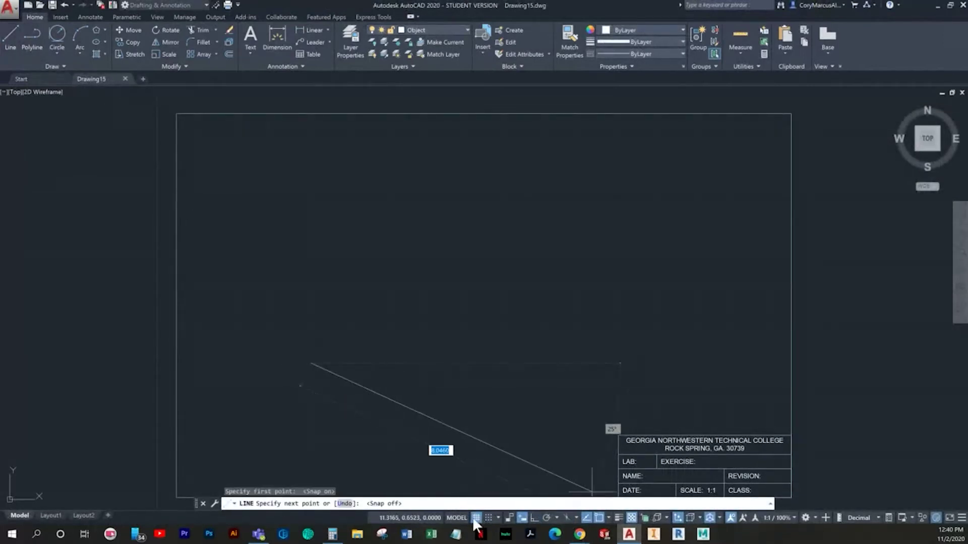
left_click(474, 518)
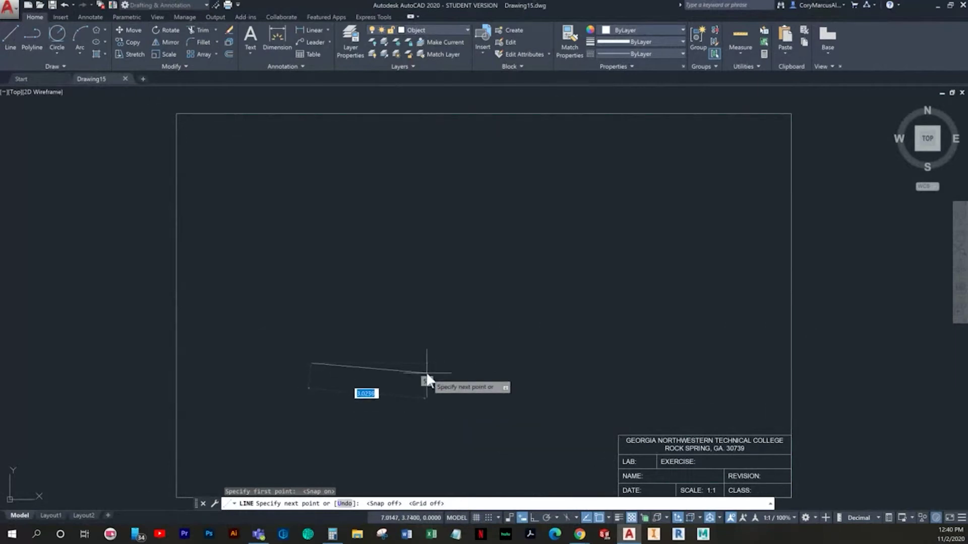
key("F8")
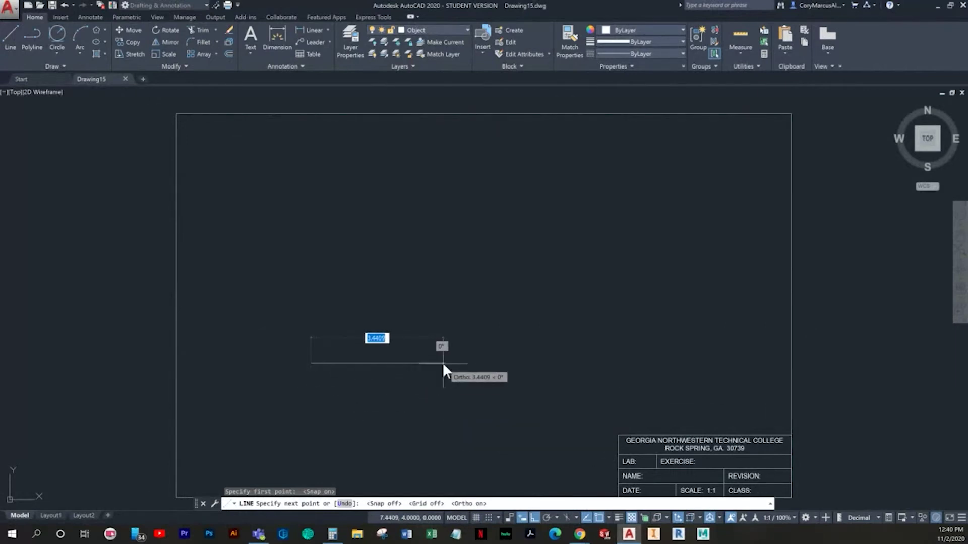
type("2")
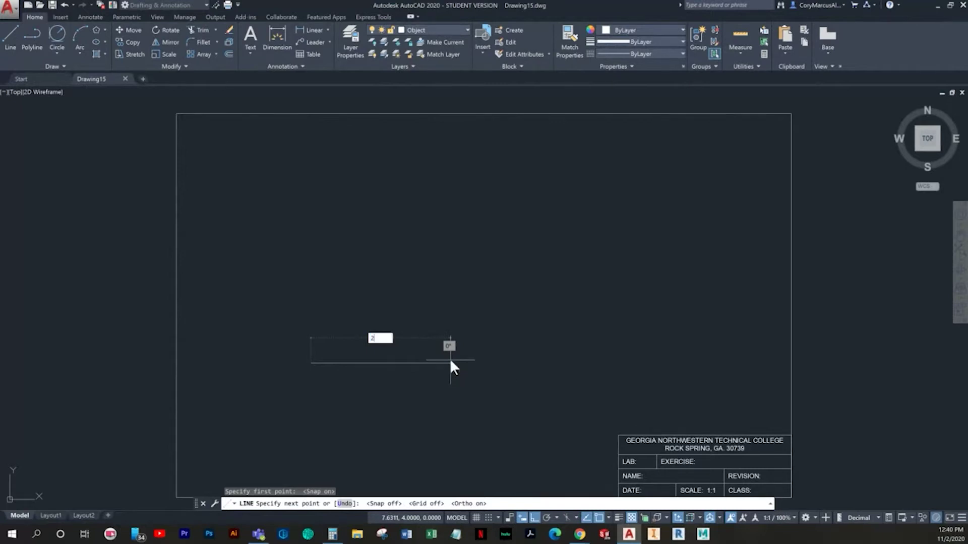
key("Return")
Add the 1-unit right edge and end the line sequence
middle_click_drag(461, 369, 447, 329)
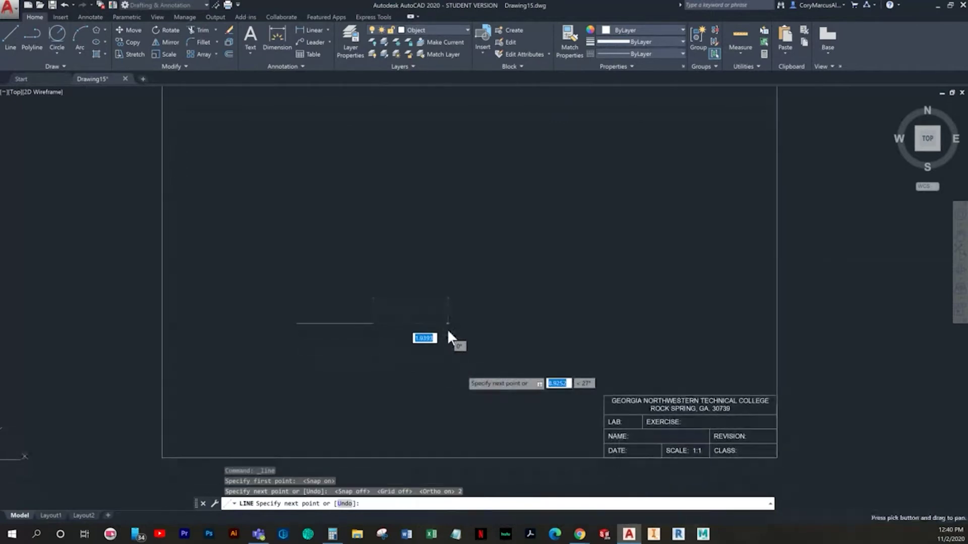
scroll(434, 311, "up", 2)
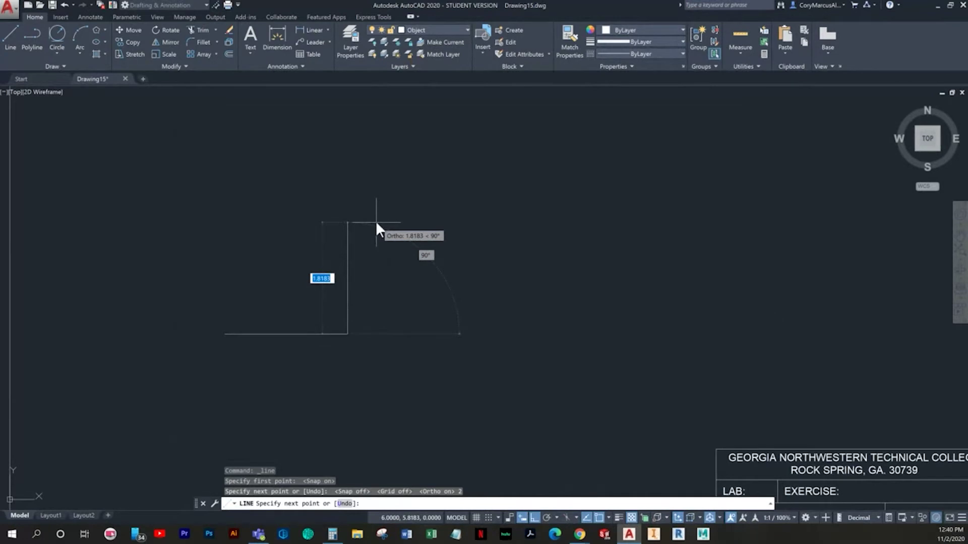
type("1")
key("Return")
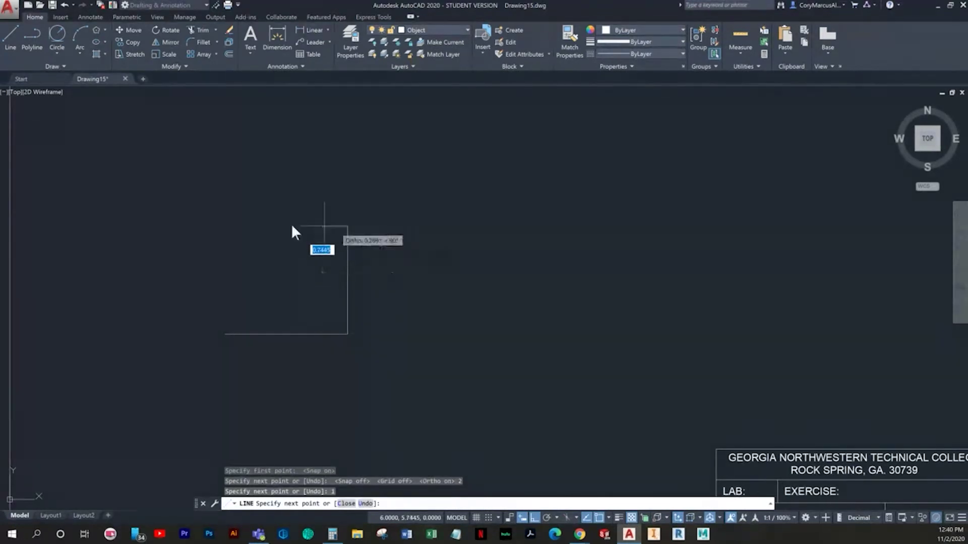
key("Return")
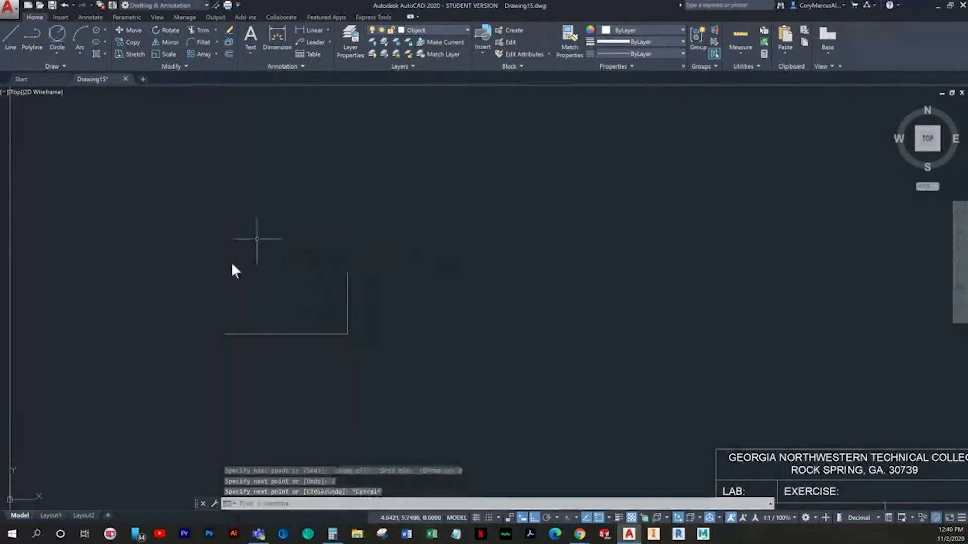
From the bottom-left corner, draw the 0.5 left edge, 0.75 step and 0.25 rise
key("Return")
left_click(226, 334)
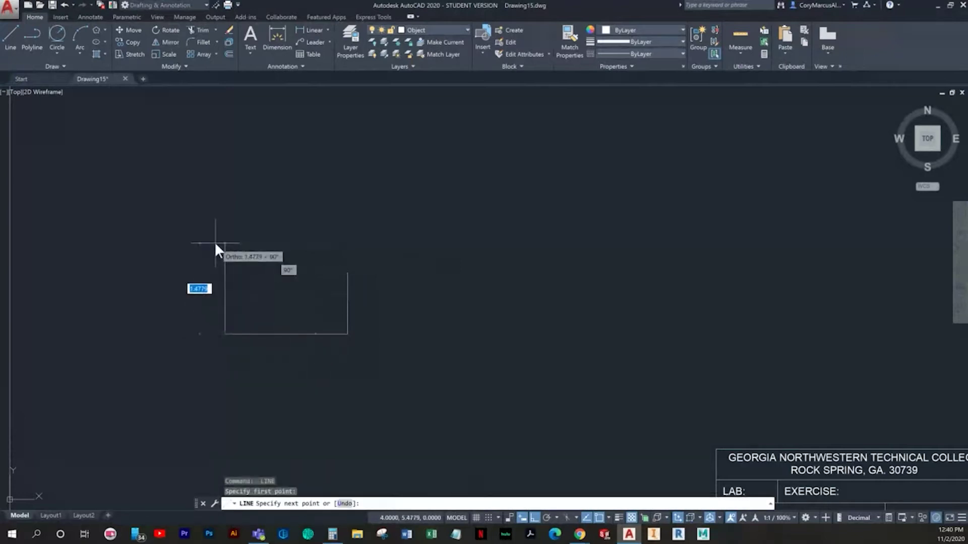
type(".5")
key("Return")
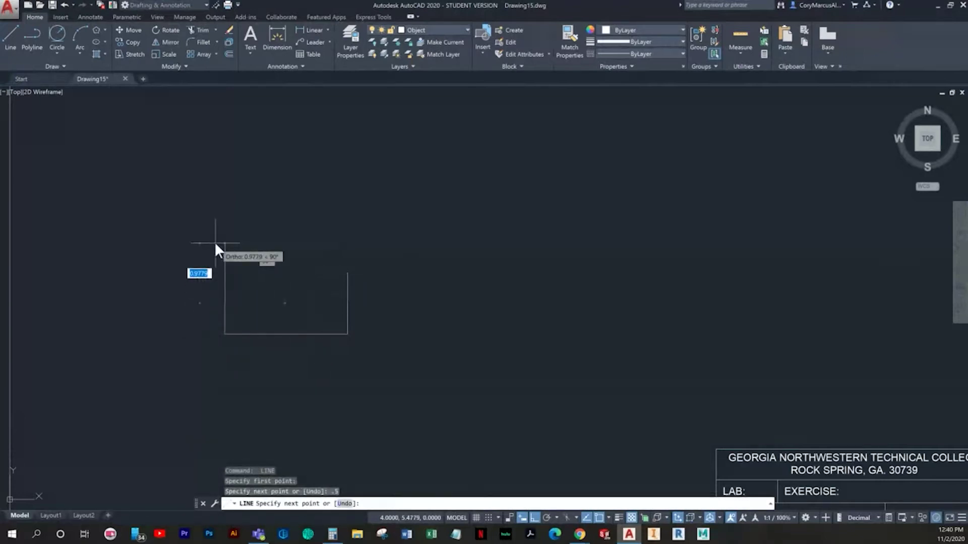
type(".75")
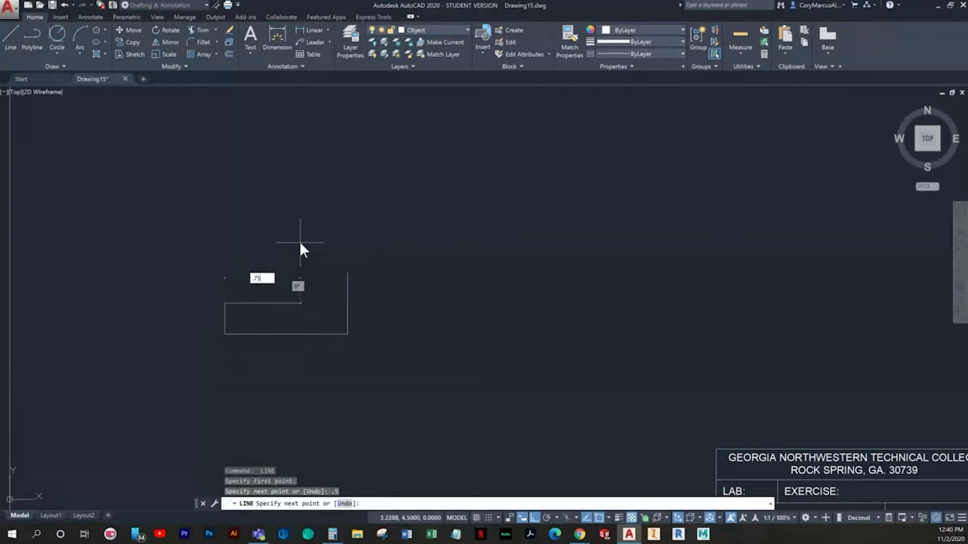
key("Return")
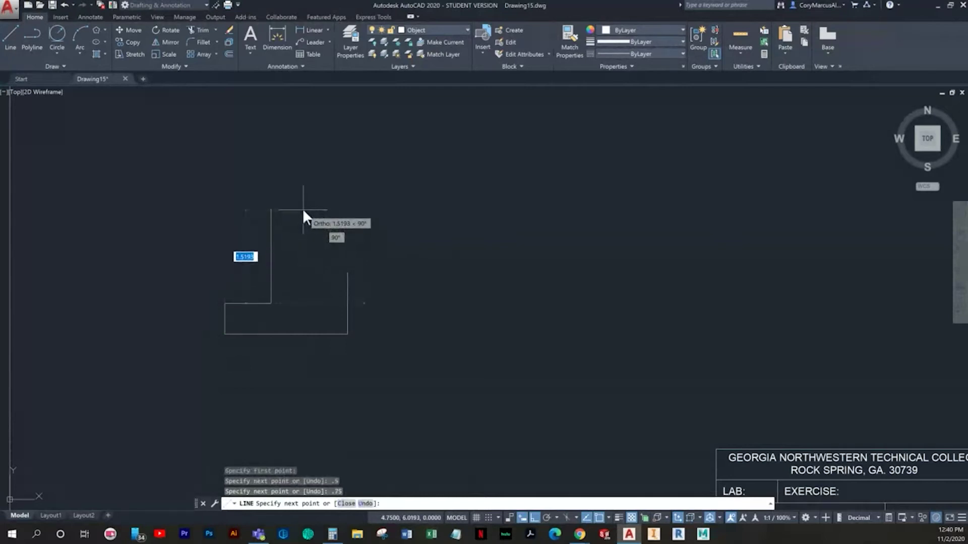
type(".25")
key("Return")
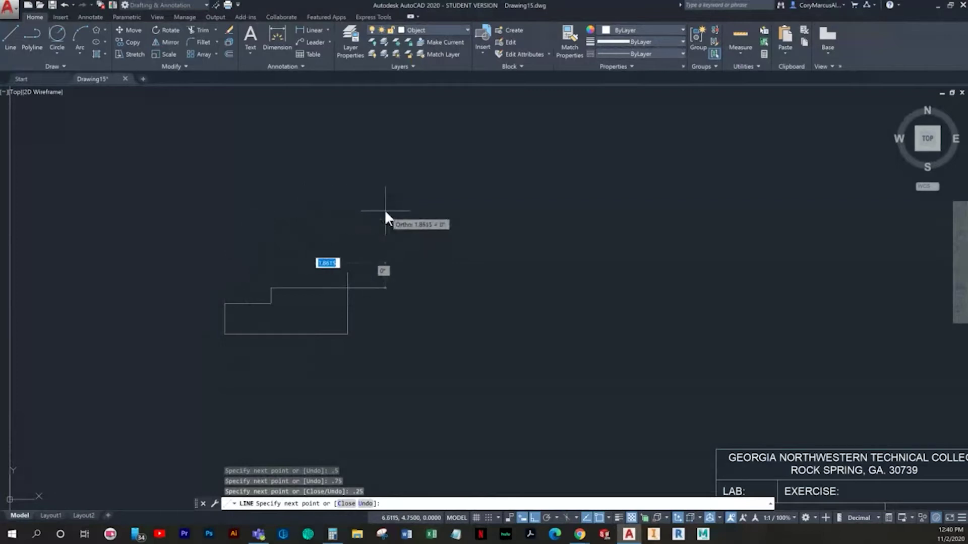
Finish with the 0.5 step and 0.25 rise, closing the outline at the top-right corner
type(".5")
key("Return")
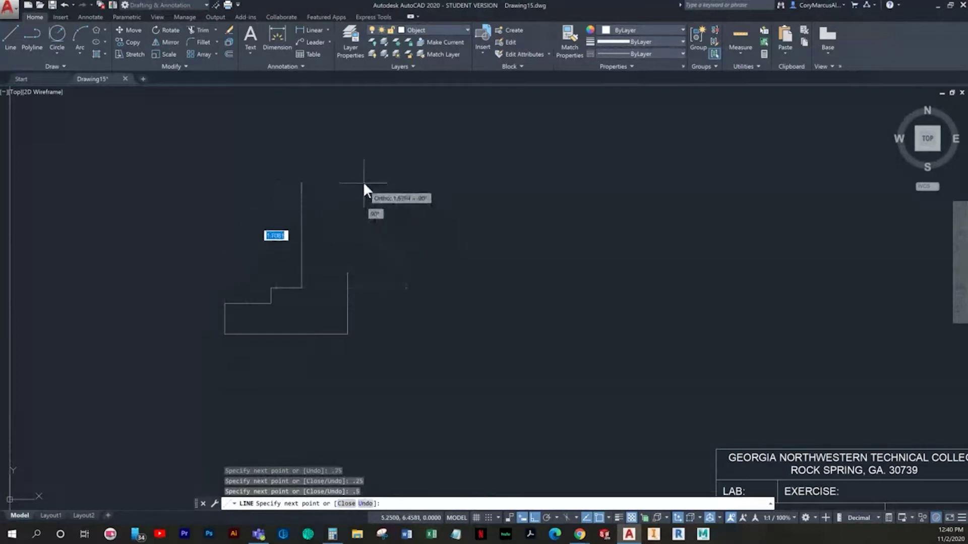
type(".25")
key("Return")
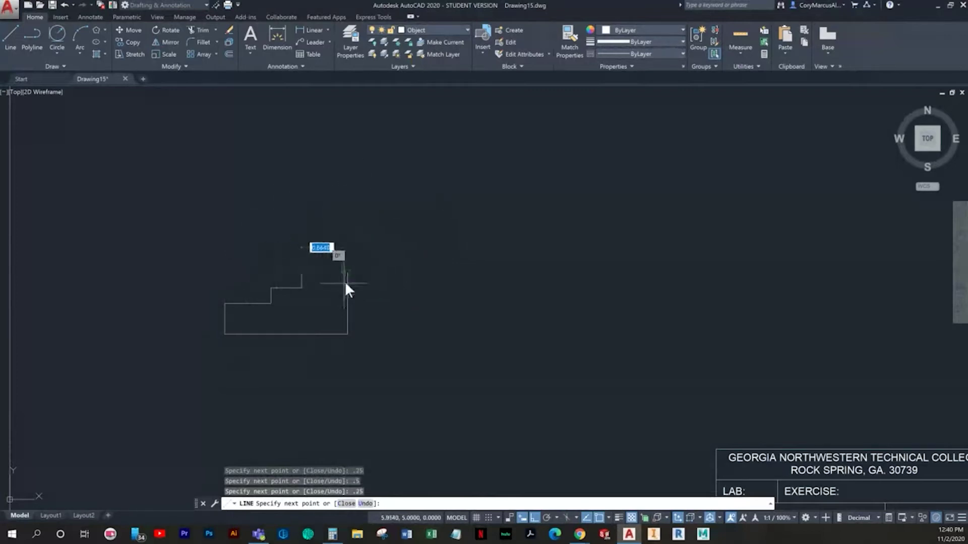
left_click(348, 273)
key("Escape")
scroll(348, 276, "up", 2)
middle_click_drag(356, 305, 424, 272)
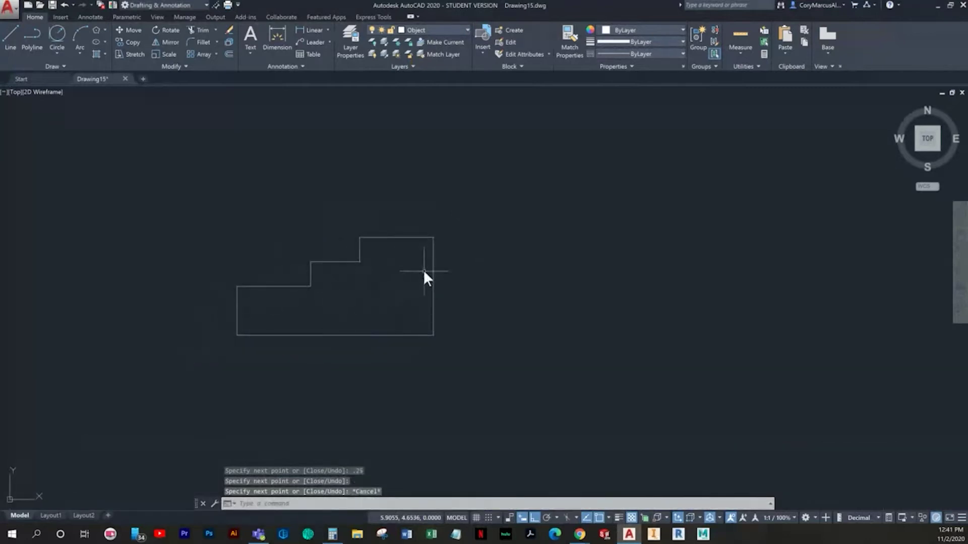
Make Dimension the current layer and dimension the left edge as 0.5000, placed left of the shape
left_click(409, 31)
left_click(418, 88)
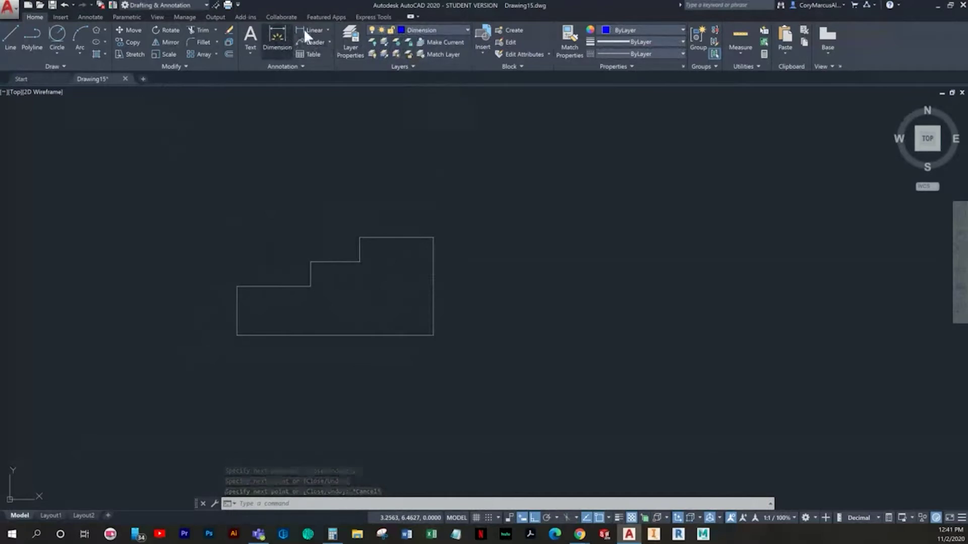
left_click(305, 28)
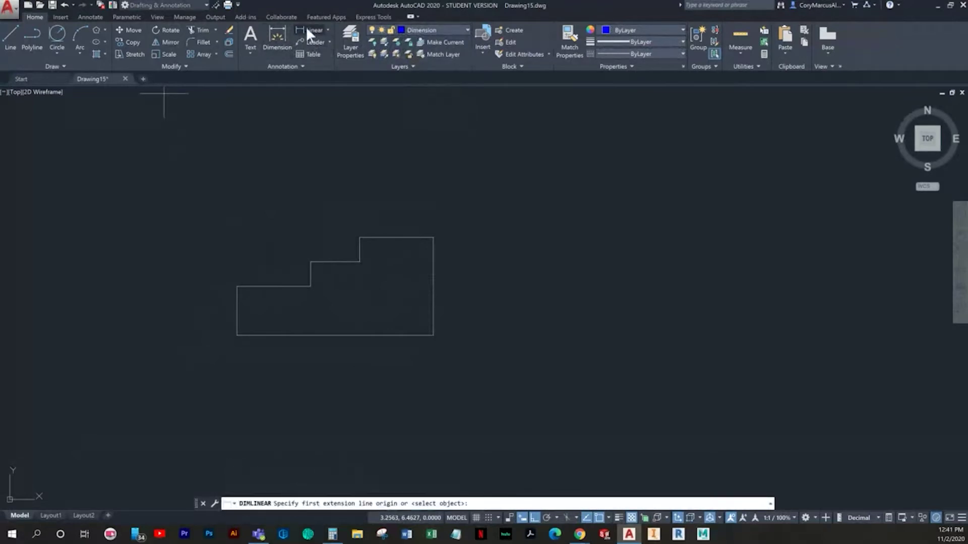
middle_click_drag(281, 297, 298, 302)
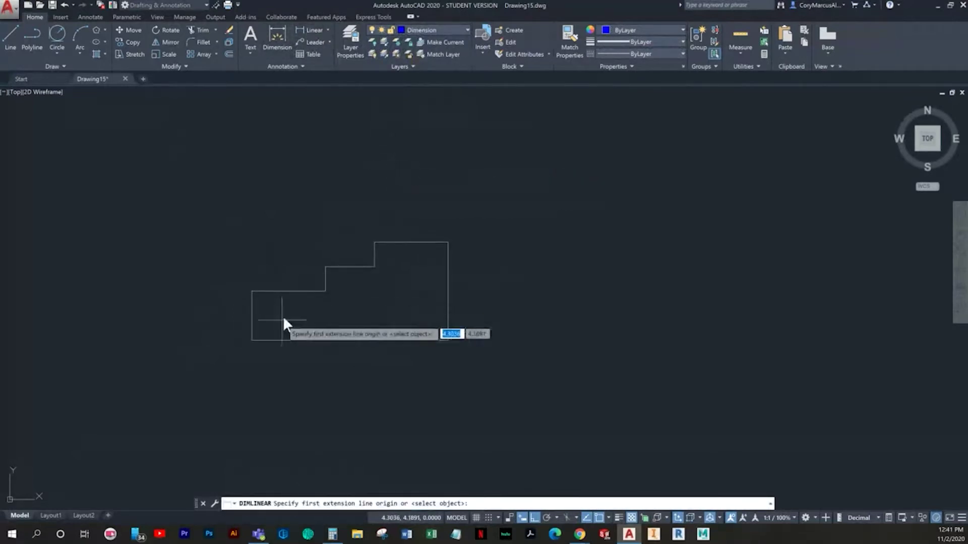
left_click(252, 341)
left_click(251, 292)
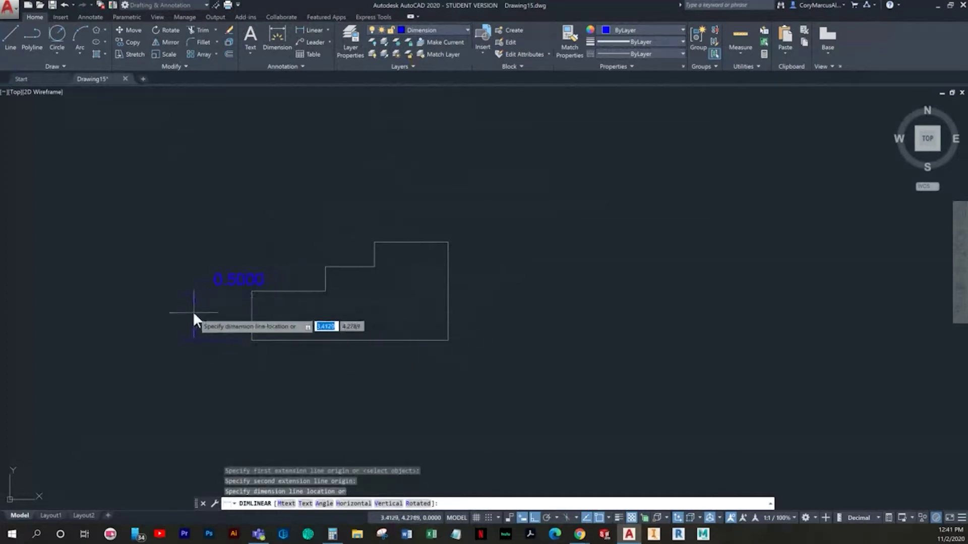
left_click(187, 313)
left_click(187, 312)
left_click(223, 300)
key("Escape")
key("Escape")
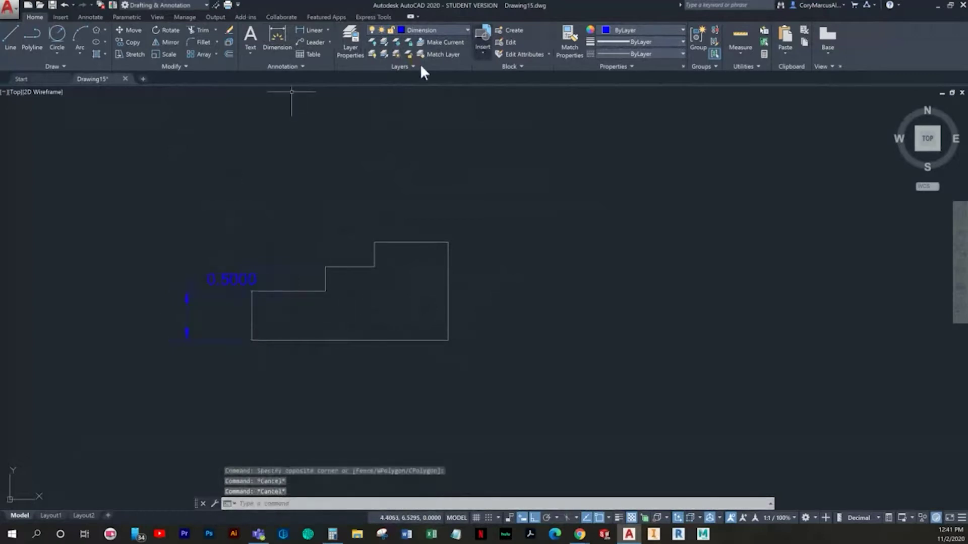
left_click(89, 17)
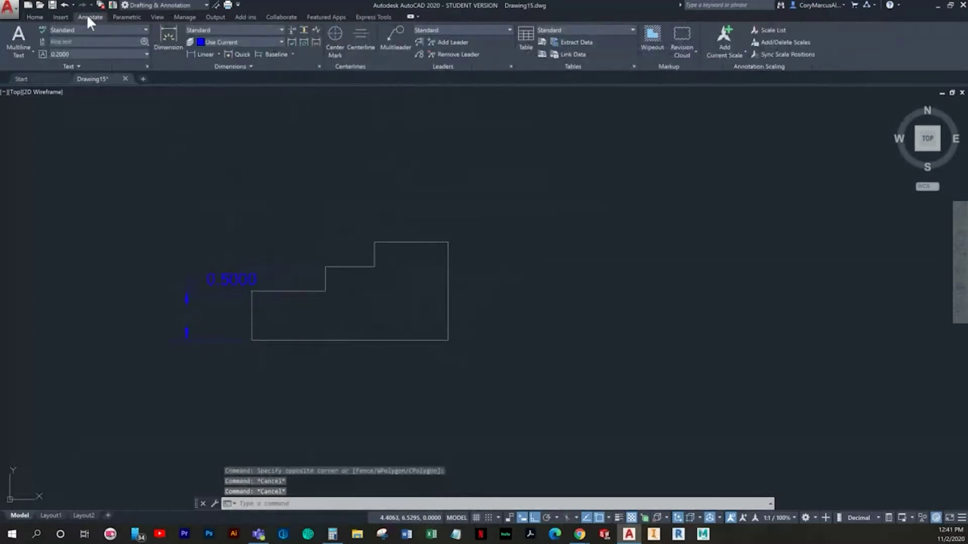
Change the Standard dimension style's primary-unit precision to 0.00
left_click(319, 66)
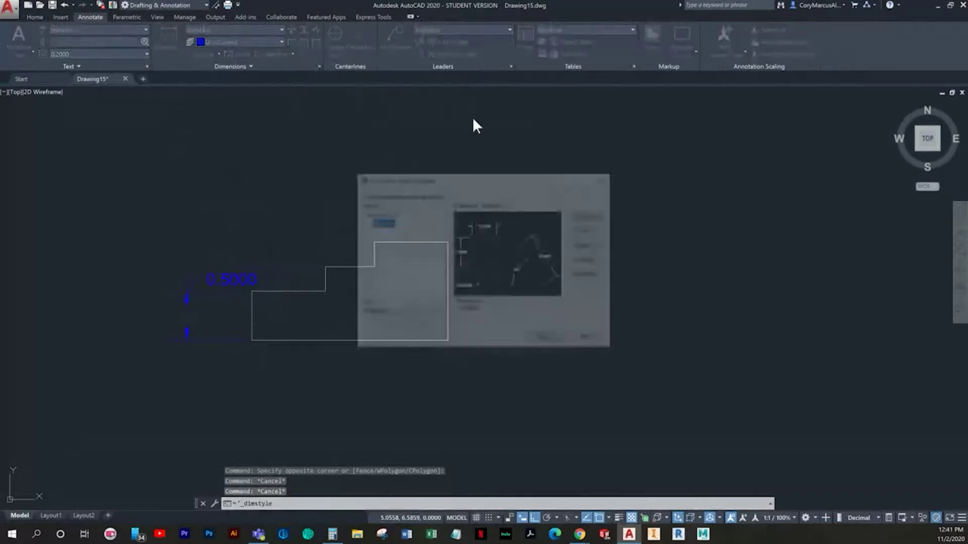
left_click(590, 245)
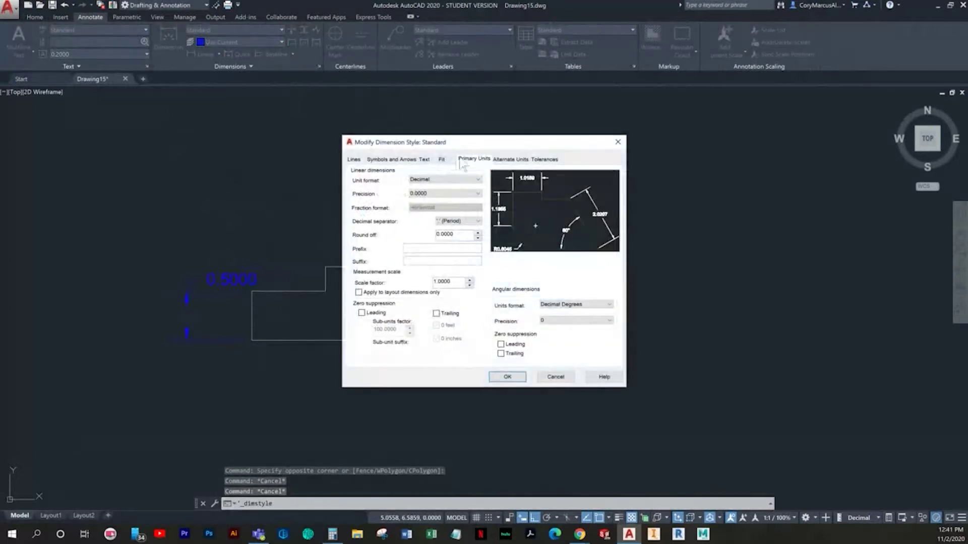
left_click(444, 195)
left_click(426, 214)
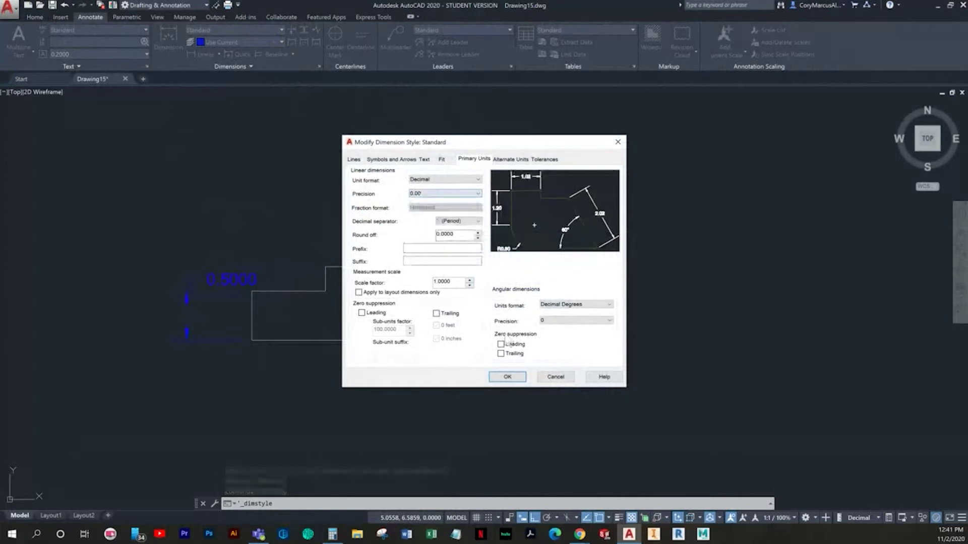
left_click(506, 377)
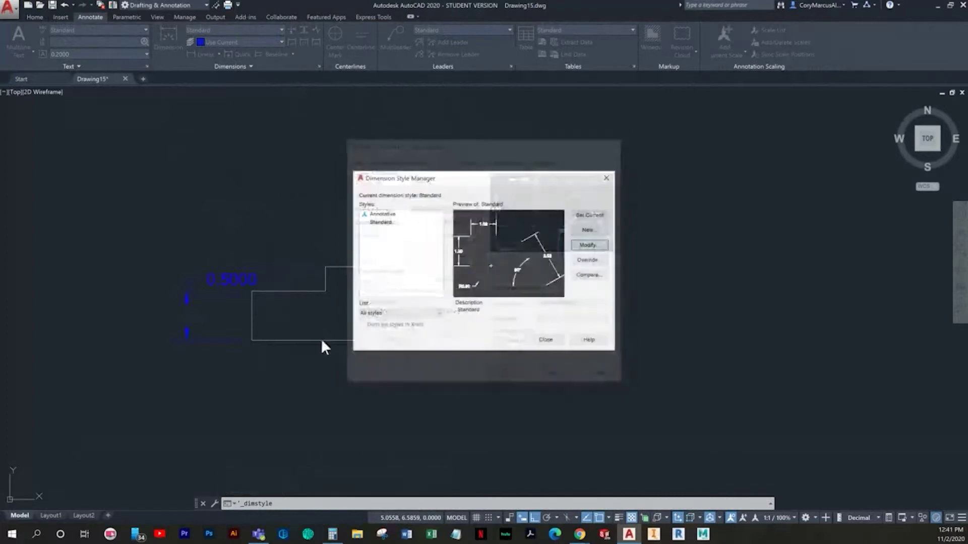
left_click(545, 339)
Move the 0.50 dimension text to the left of its extension lines
left_click(226, 303)
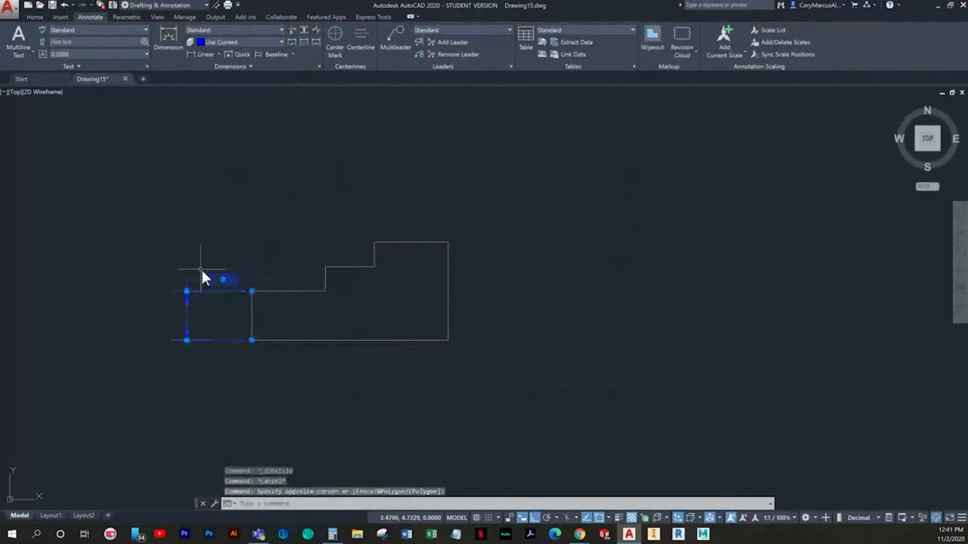
left_click(219, 278)
left_click(221, 277)
left_click(201, 314)
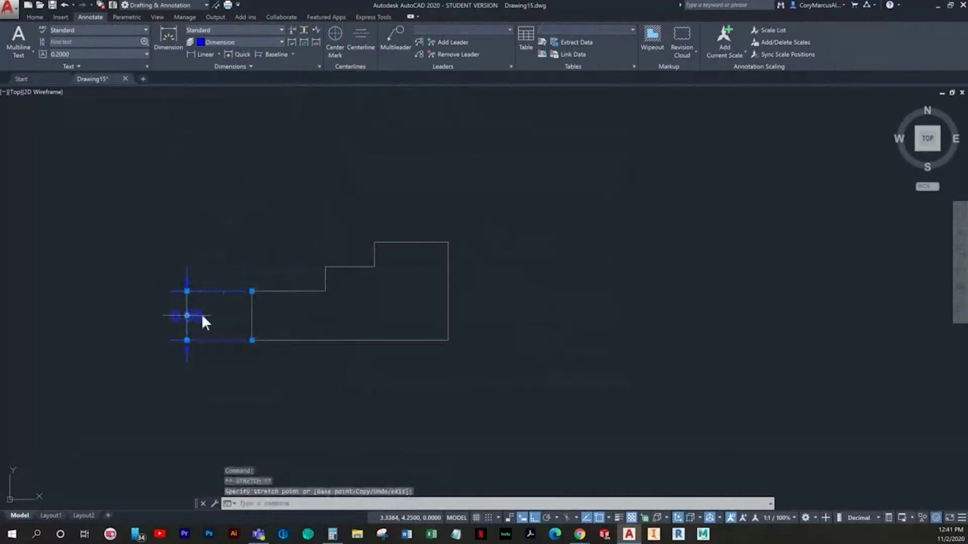
key("Escape")
key("Escape")
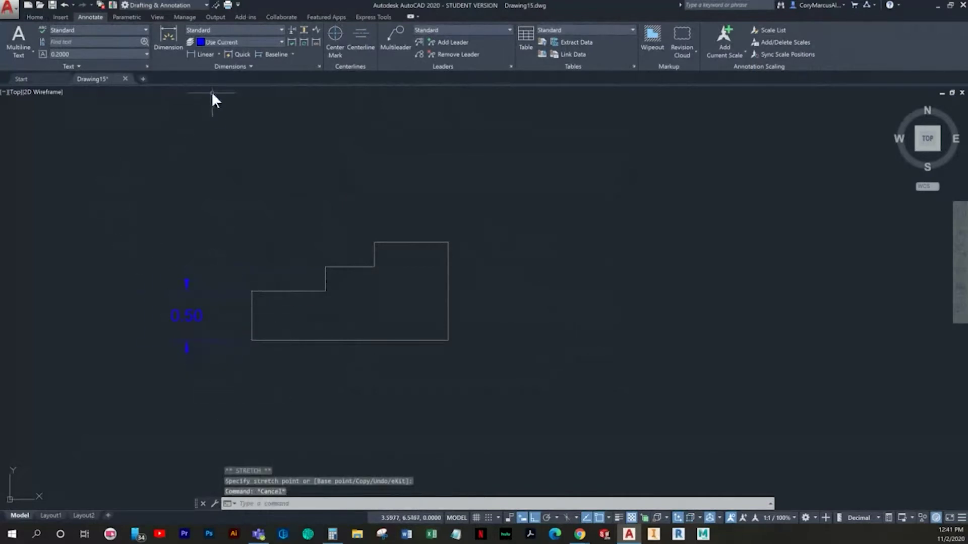
Dimension the two 0.25 vertical step heights on the left side
left_click(203, 53)
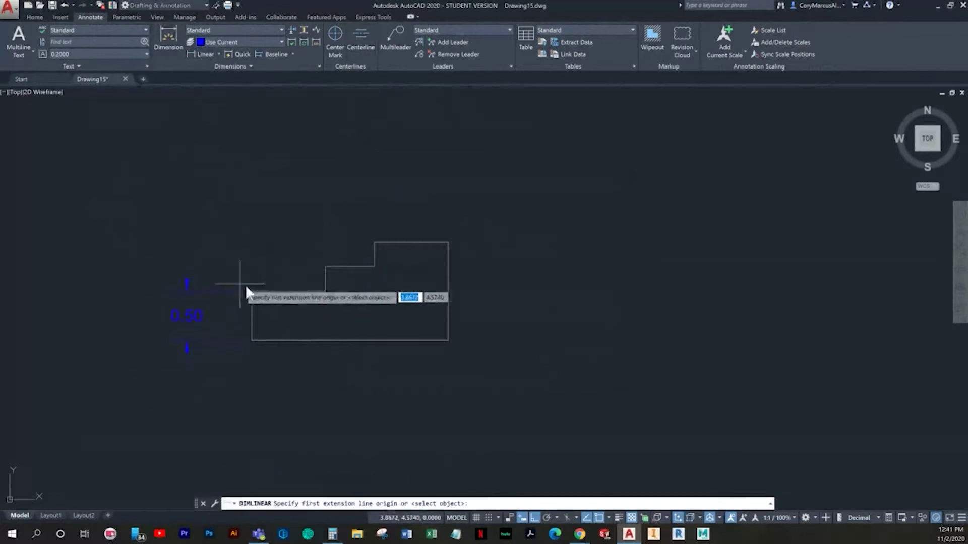
scroll(246, 292, "up", 2)
left_click(255, 293)
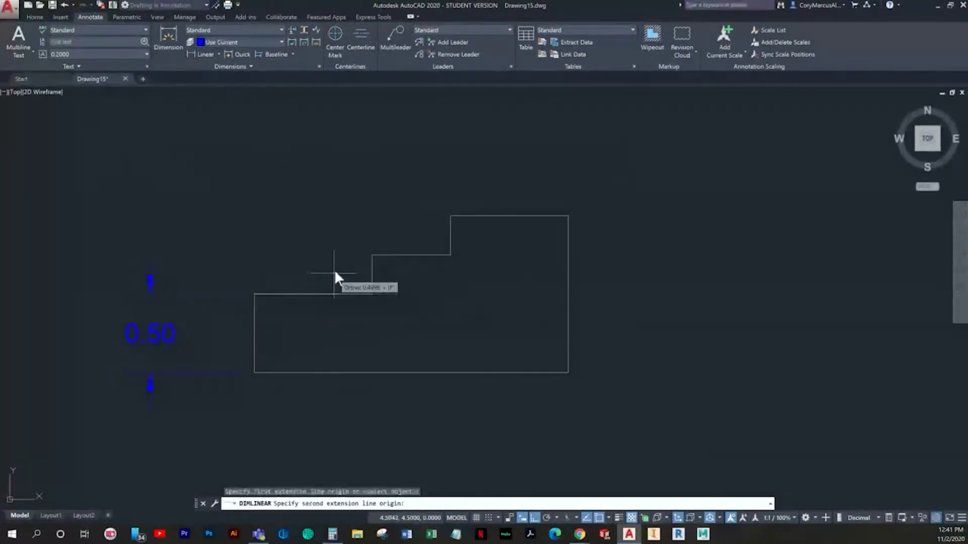
left_click(372, 255)
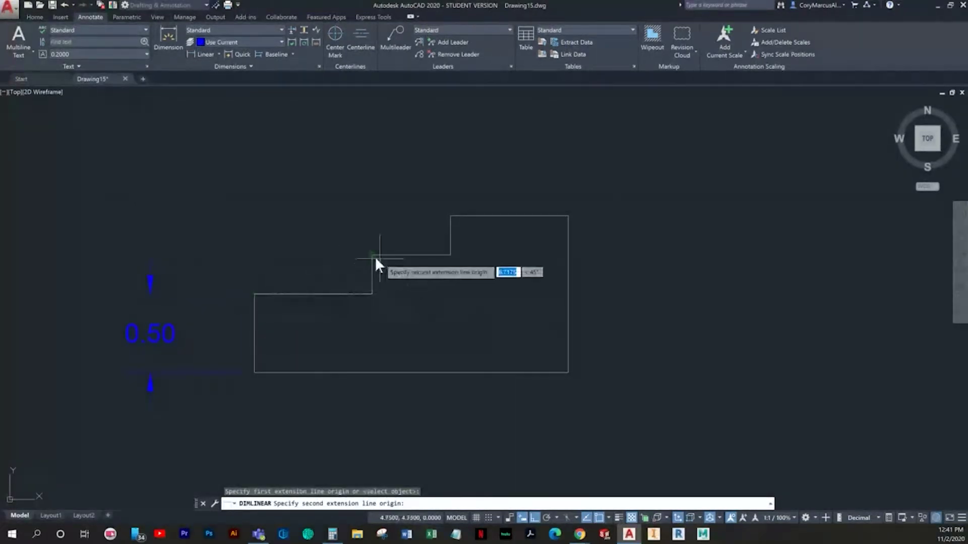
left_click(187, 269)
key("Return")
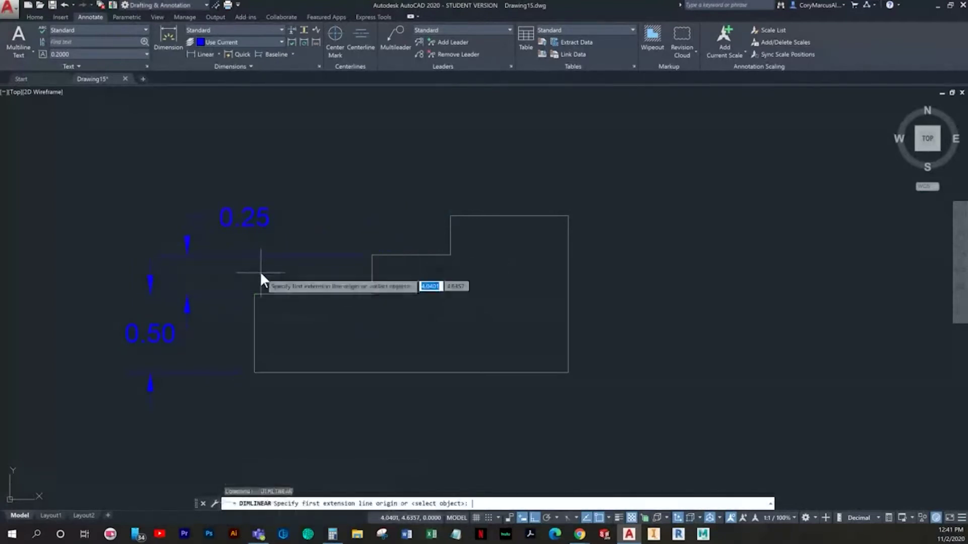
middle_click_drag(321, 292, 233, 303)
left_click(286, 265)
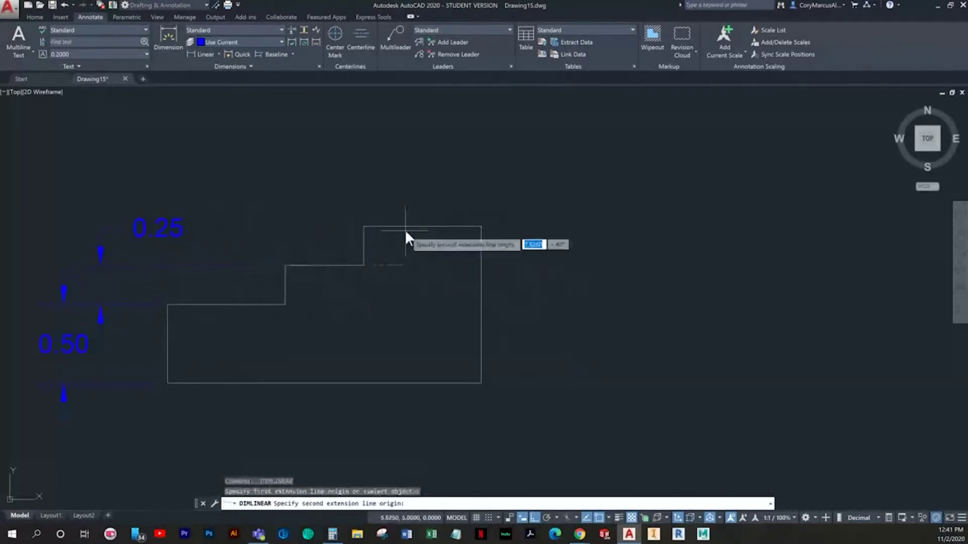
left_click(365, 228)
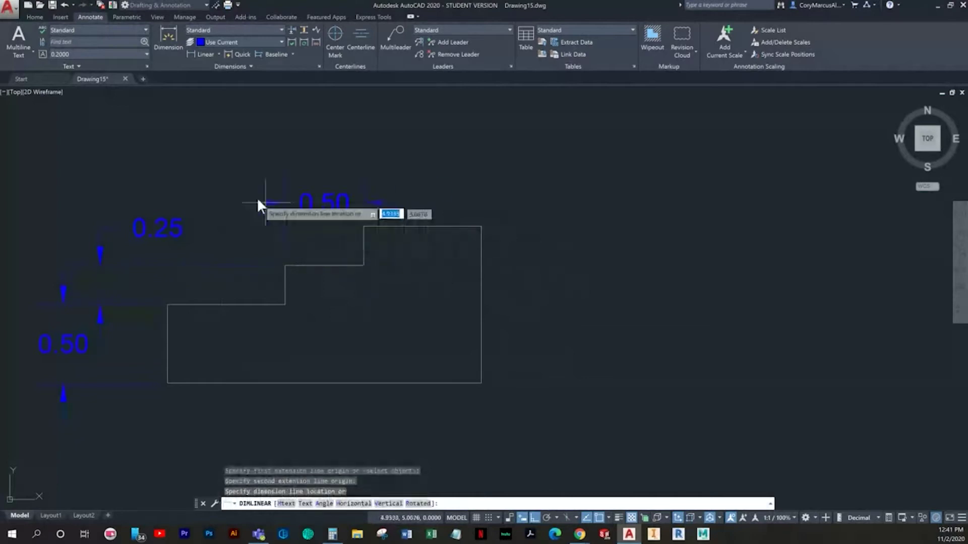
left_click(215, 236)
Add the 2.00 overall width dimension above the shape and start the 1.25 dimension
key("Return")
scroll(338, 275, "down", 2)
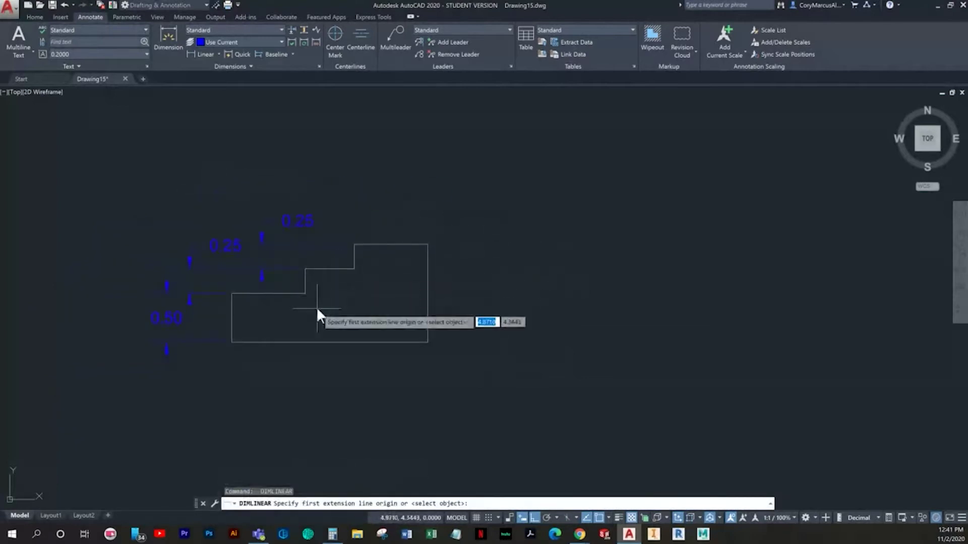
left_click(426, 244)
left_click(232, 293)
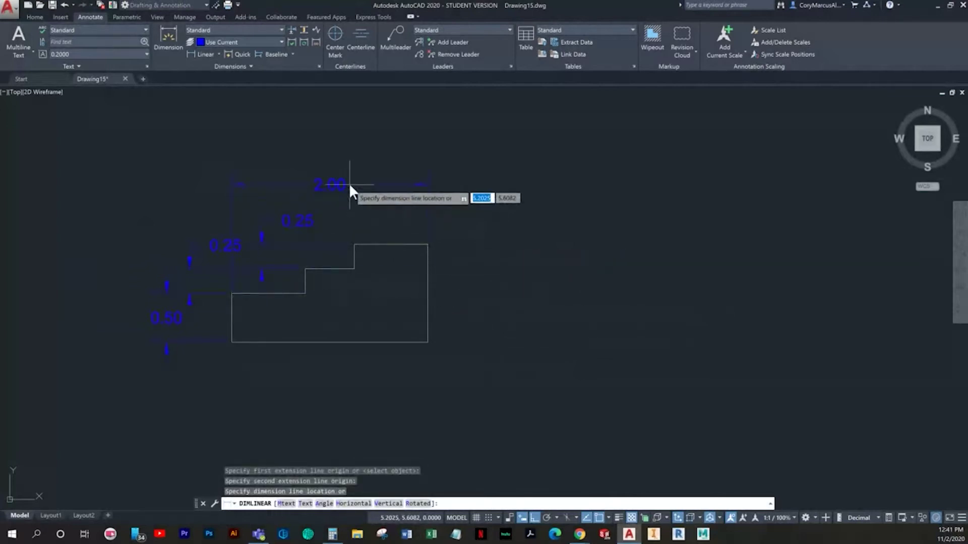
left_click(349, 183)
key("Return")
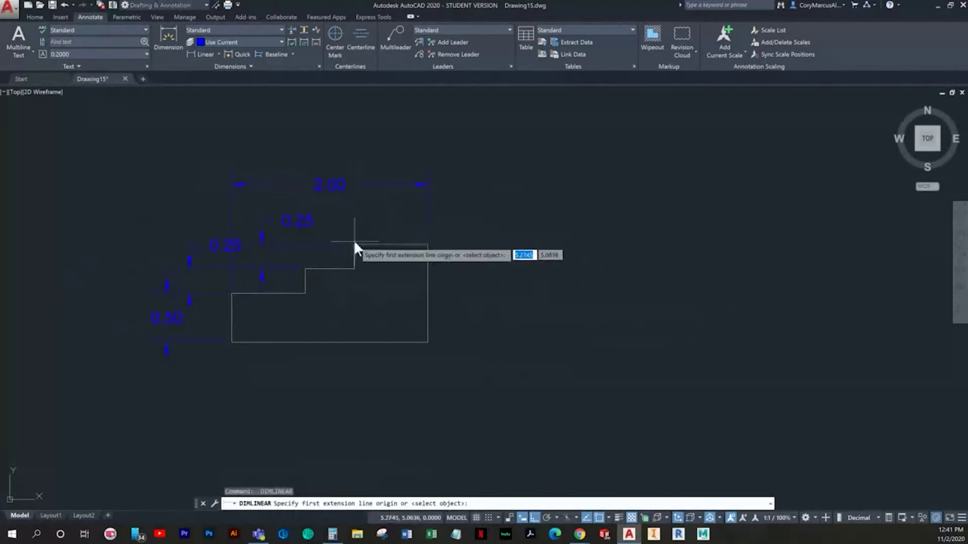
left_click(354, 244)
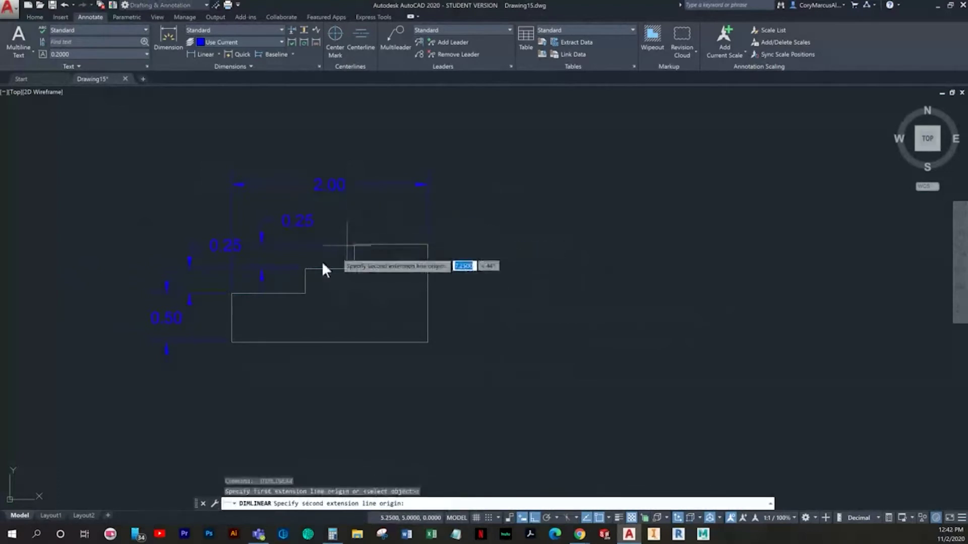
left_click(233, 294)
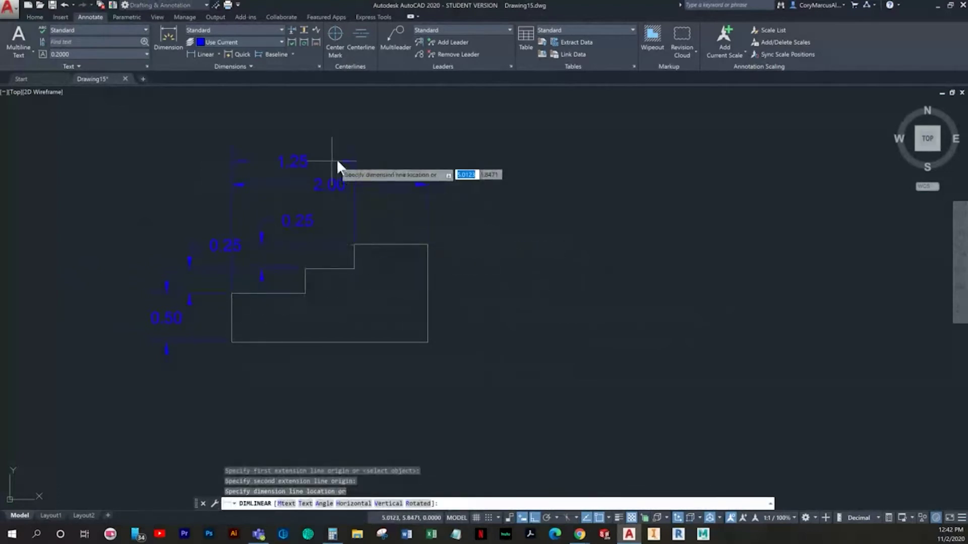
Place the 1.25 dimension, then the 0.75 dimension stacked above it
left_click(371, 164)
key("Return")
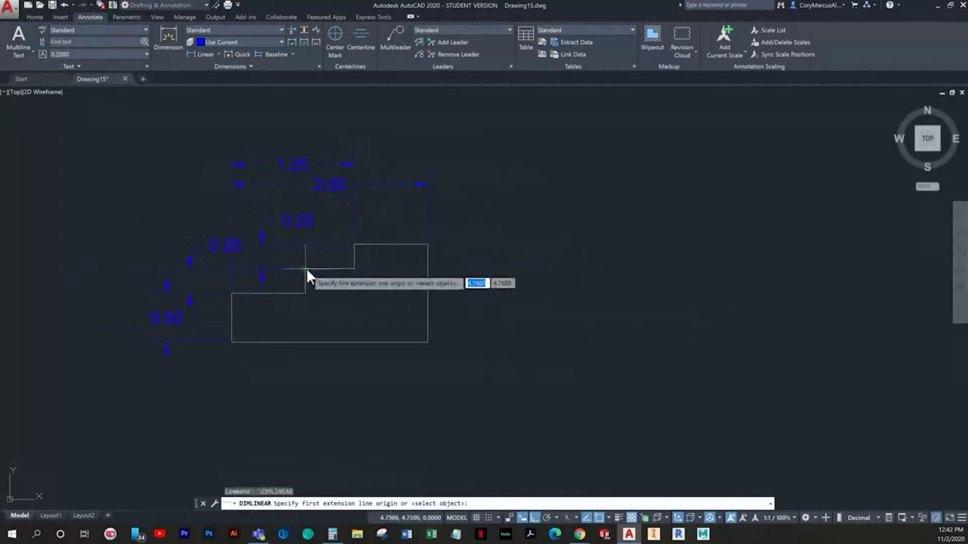
left_click(306, 269)
left_click(231, 294)
middle_click_drag(232, 292, 221, 328)
middle_click_drag(283, 280, 280, 291)
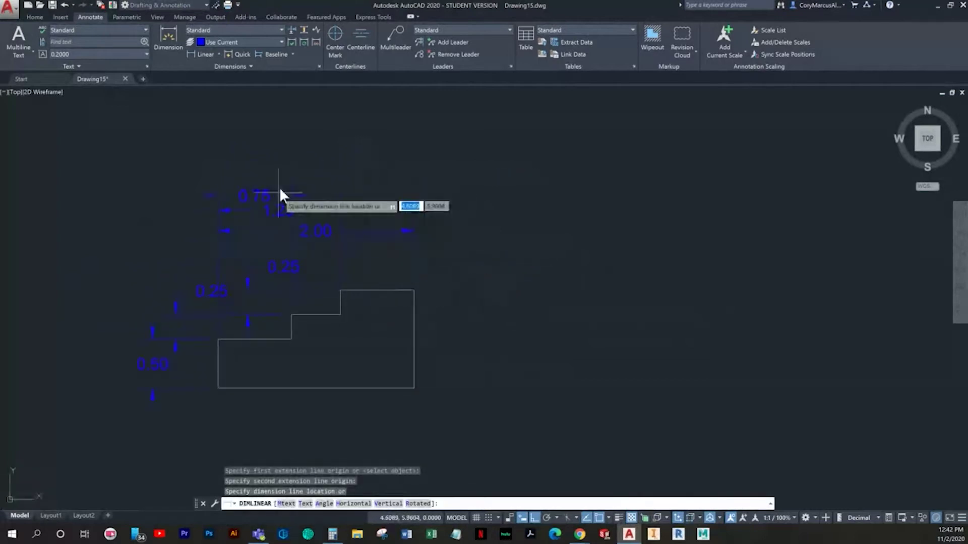
left_click(287, 183)
key("Return")
scroll(367, 257, "down", 2)
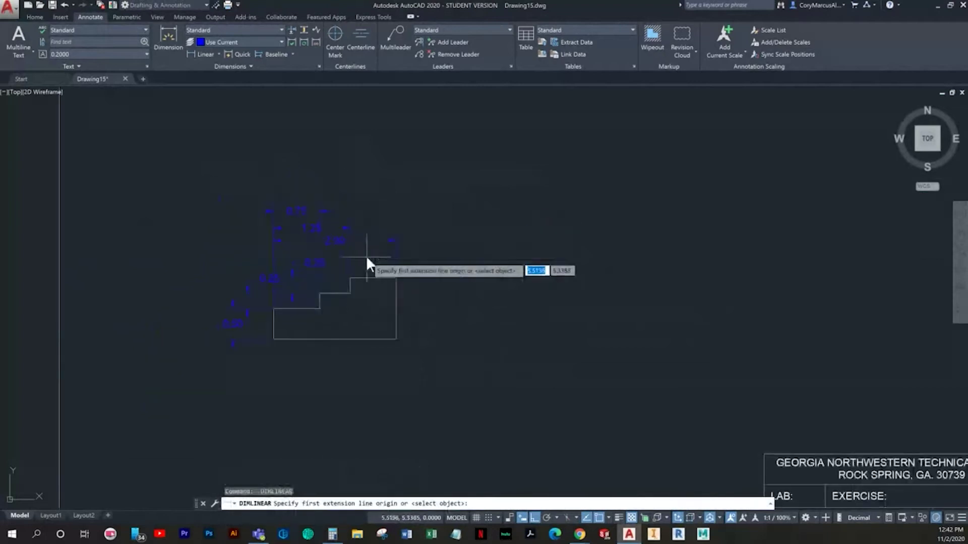
scroll(342, 289, "up", 2)
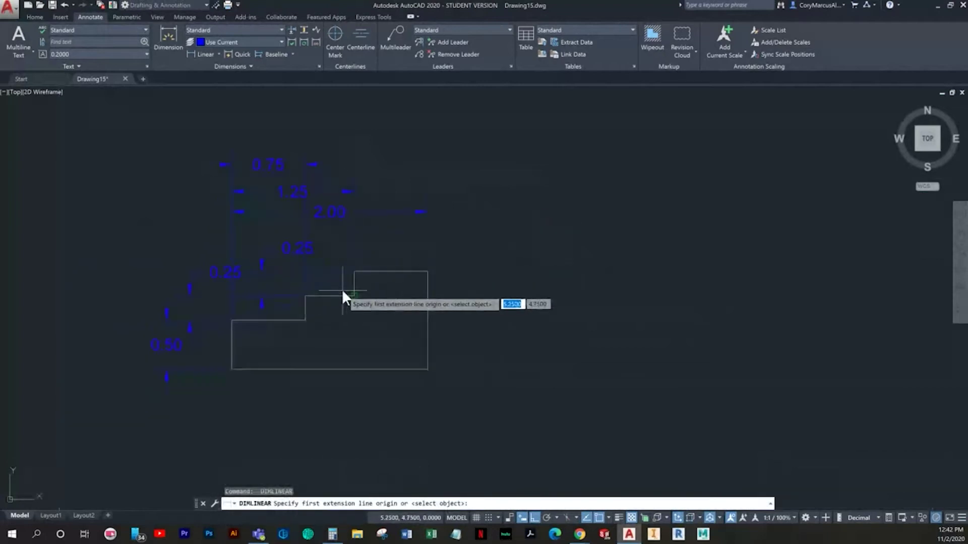
key("Escape")
Set the Standard style to Annotative text 0.08 high with 0.06 arrowheads
left_click(320, 67)
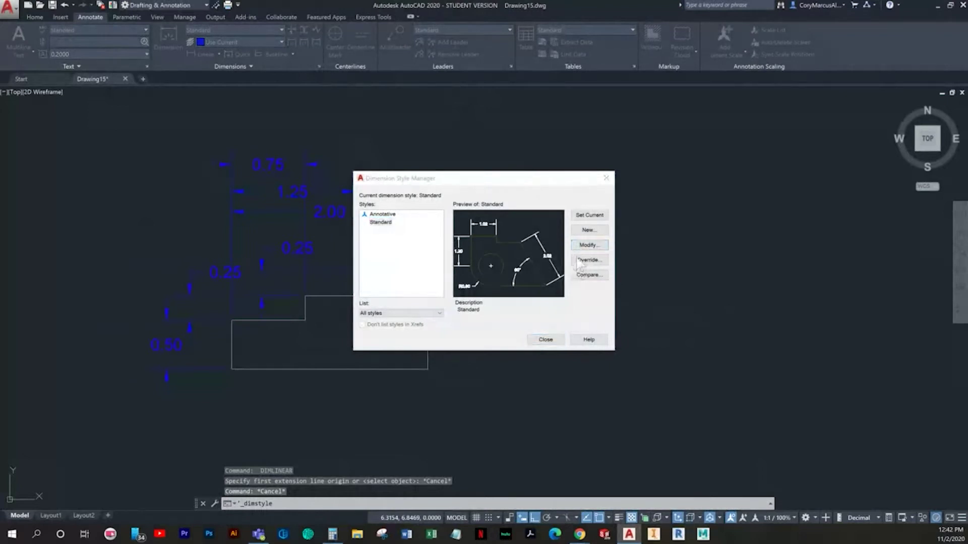
left_click(589, 245)
left_click(425, 159)
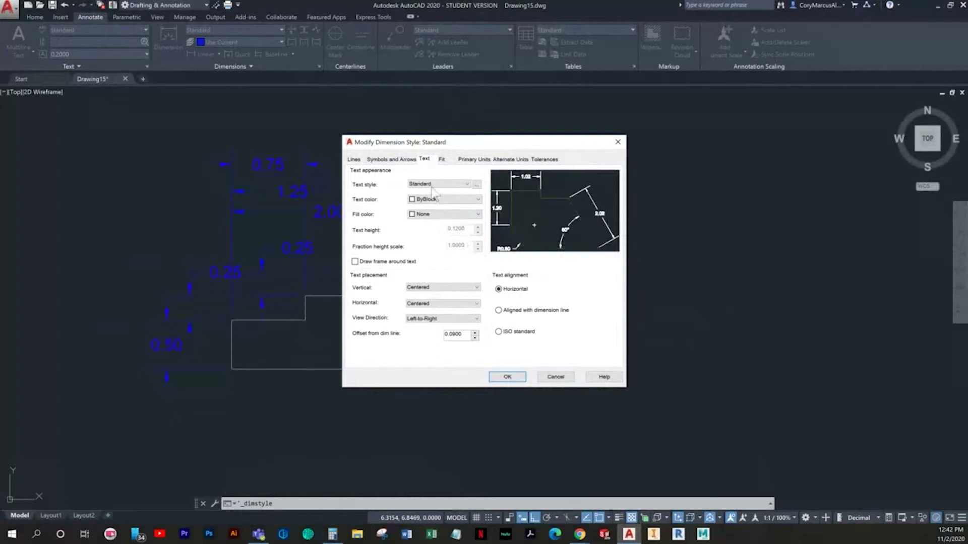
left_click(432, 186)
left_click(429, 192)
key("Tab")
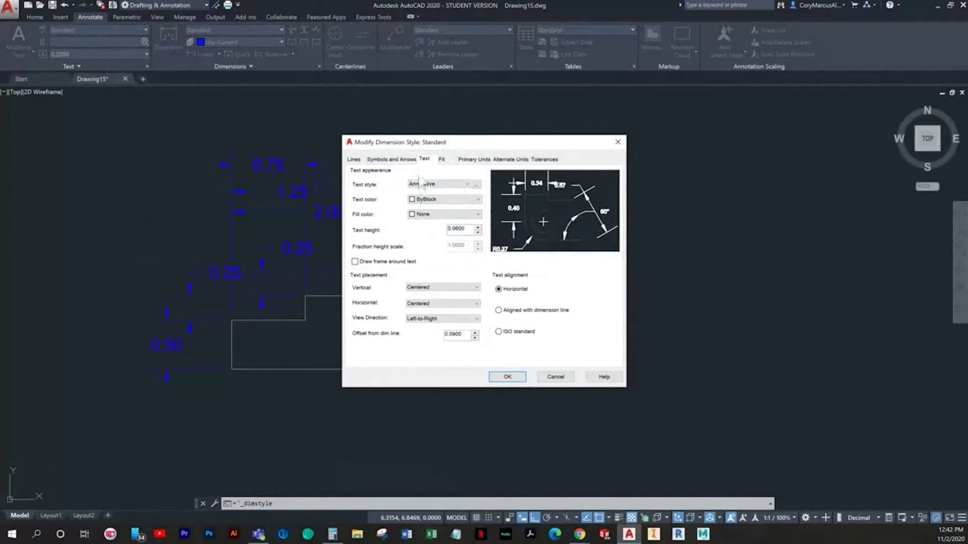
left_click(404, 160)
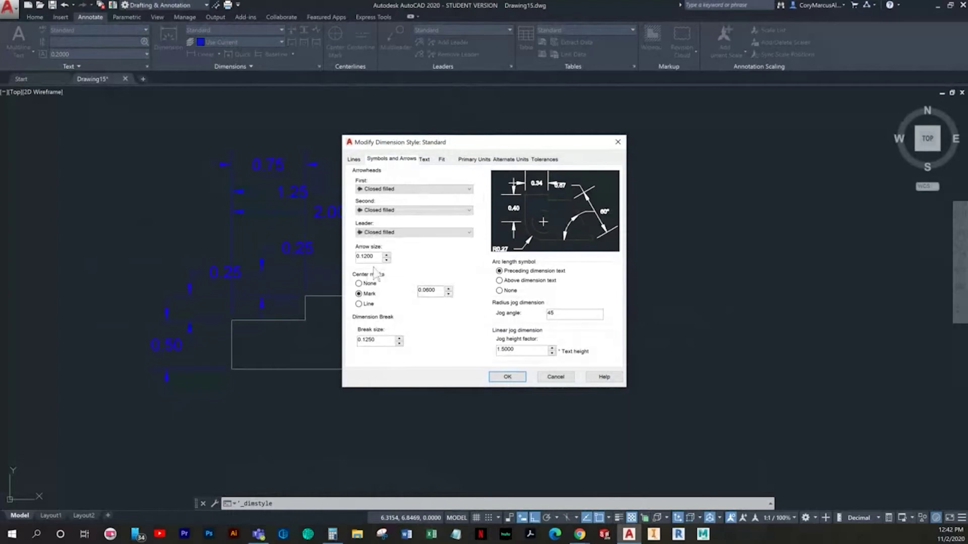
type(".06")
left_click(507, 376)
Close the style manager and move the 2.00 dimension down closer to the outline
left_click(544, 341)
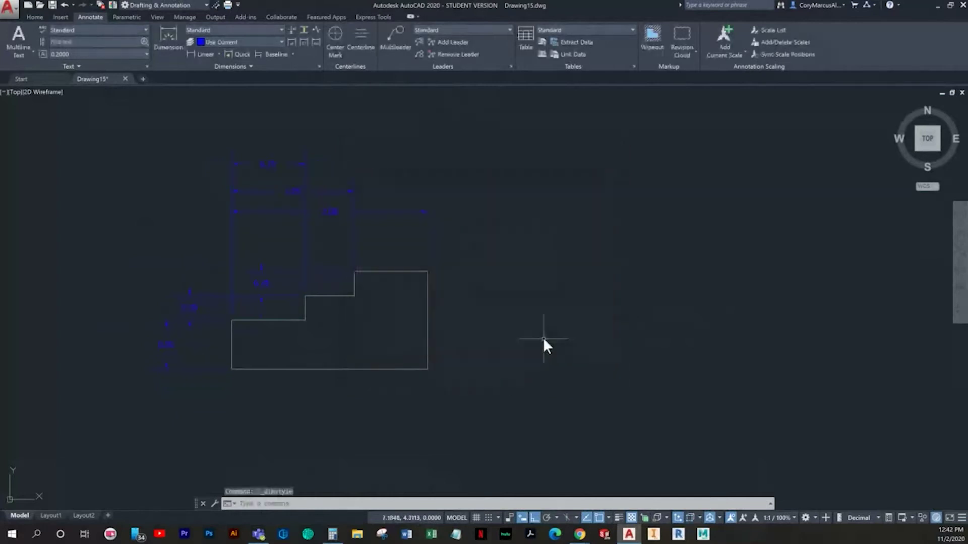
middle_click_drag(343, 333, 381, 334)
middle_click_drag(306, 267, 328, 300)
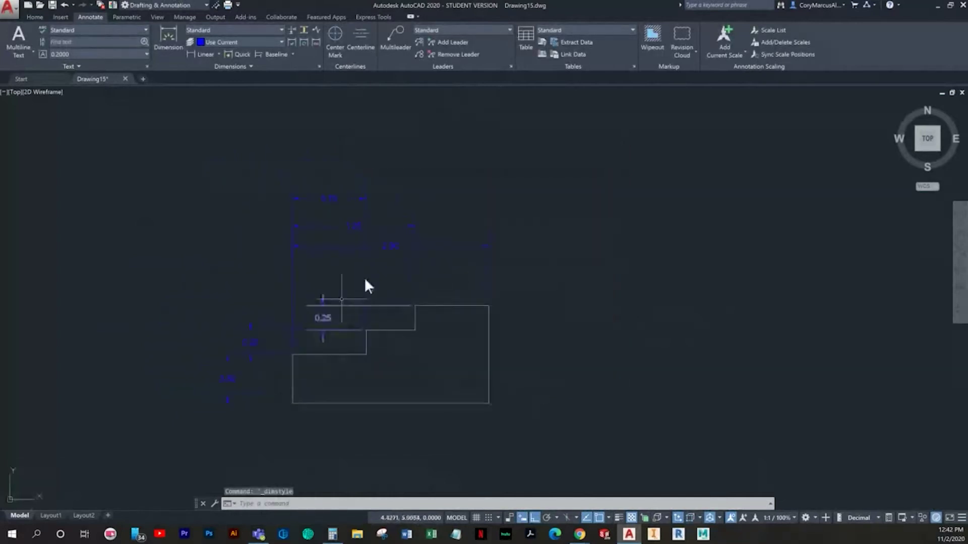
key("Escape")
scroll(374, 264, "up", 2)
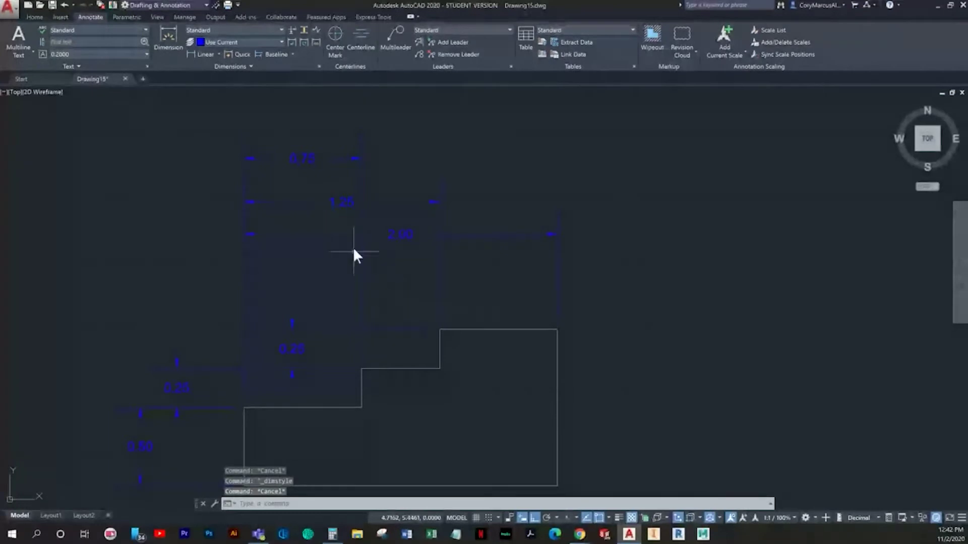
left_click(403, 275)
left_click(401, 228)
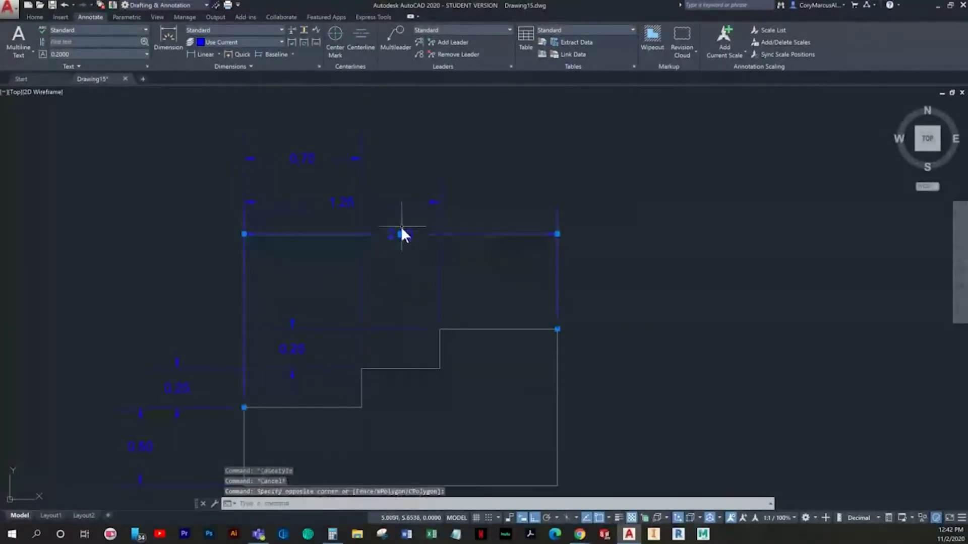
left_click(400, 234)
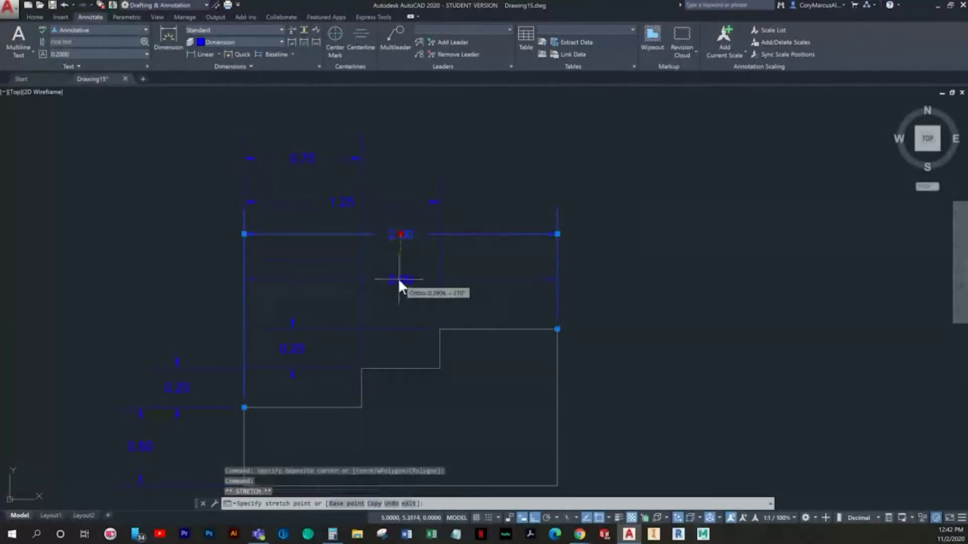
left_click(399, 280)
key("Escape")
left_click(380, 229)
Lower the 1.25 dimension into a new row and select the 0.75 dimension
left_click(374, 185)
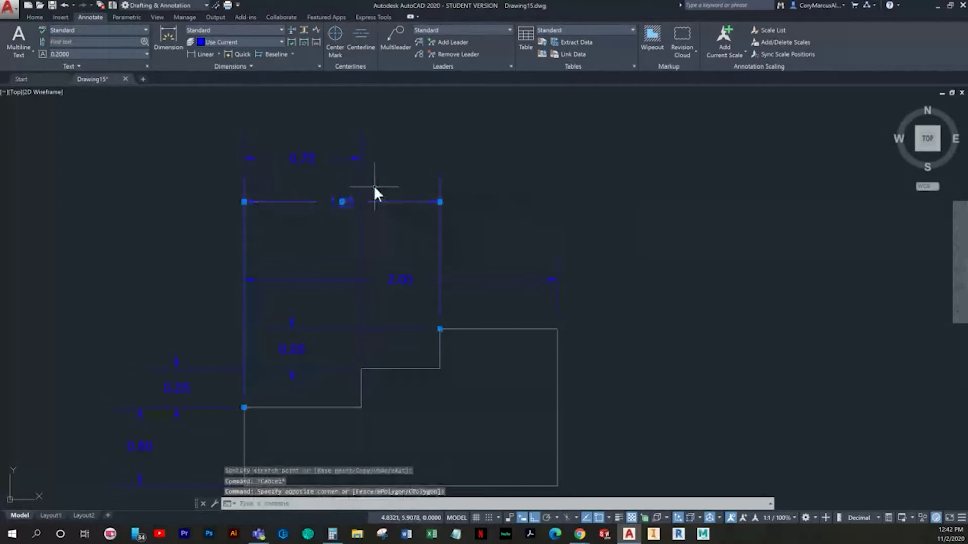
left_click(341, 201)
left_click(334, 253)
key("Escape")
left_click(299, 159)
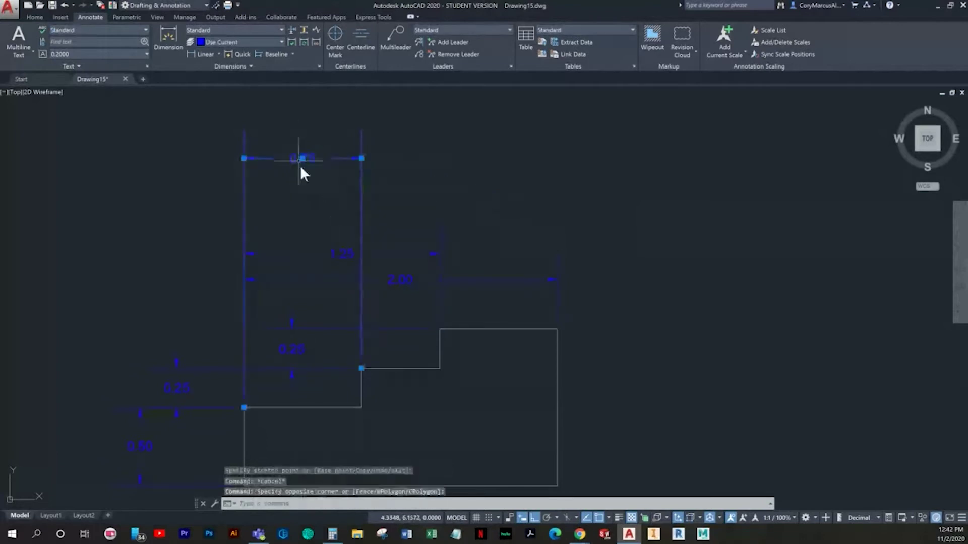
left_click(302, 158)
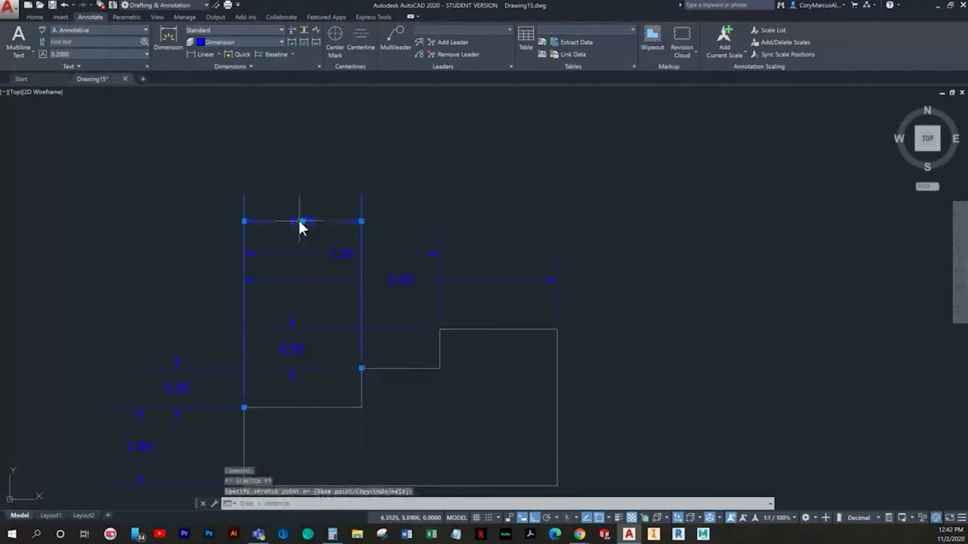
key("Escape")
scroll(339, 346, "down", 2)
left_click(546, 418)
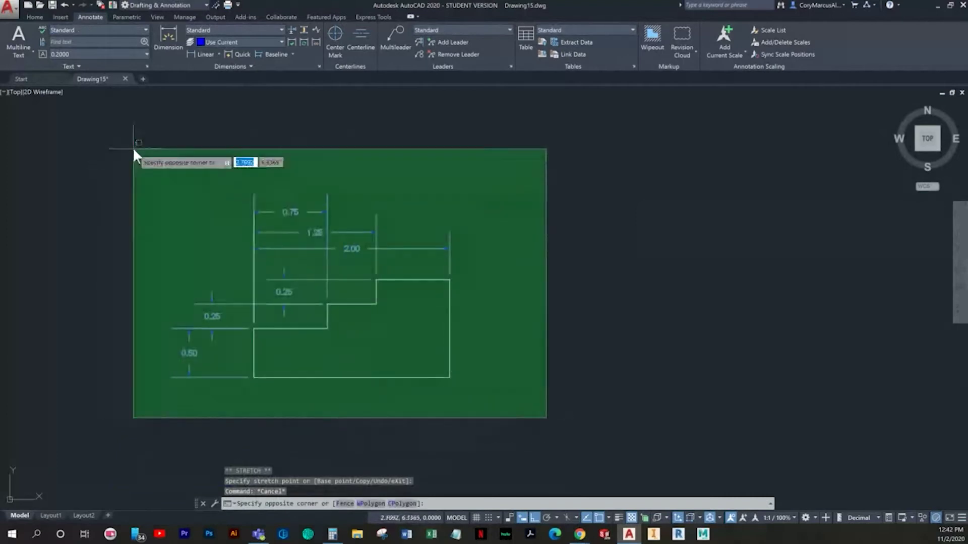
Copy the whole dimensioned staircase 3 units straight down from its bottom-right corner
left_click(133, 150)
left_click(35, 17)
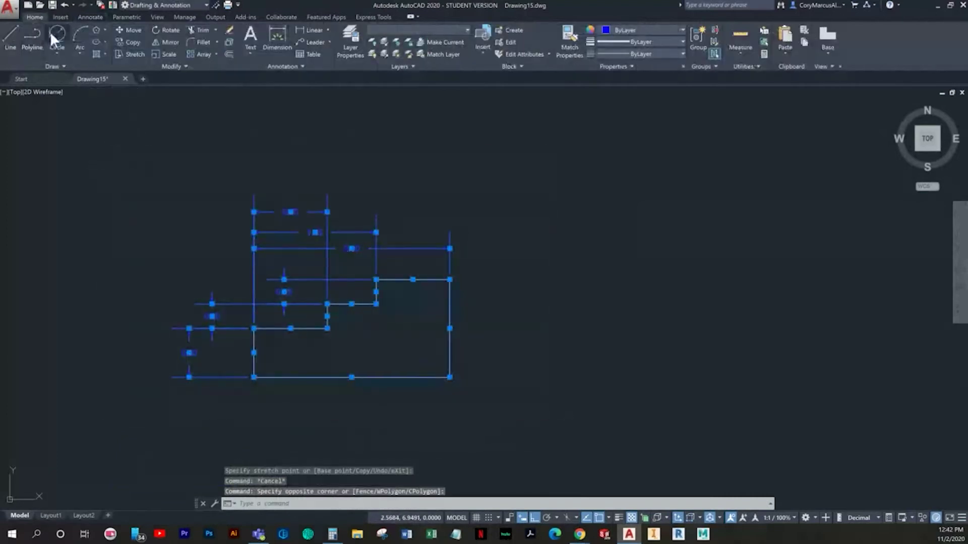
left_click(130, 42)
middle_click_drag(427, 249, 395, 115)
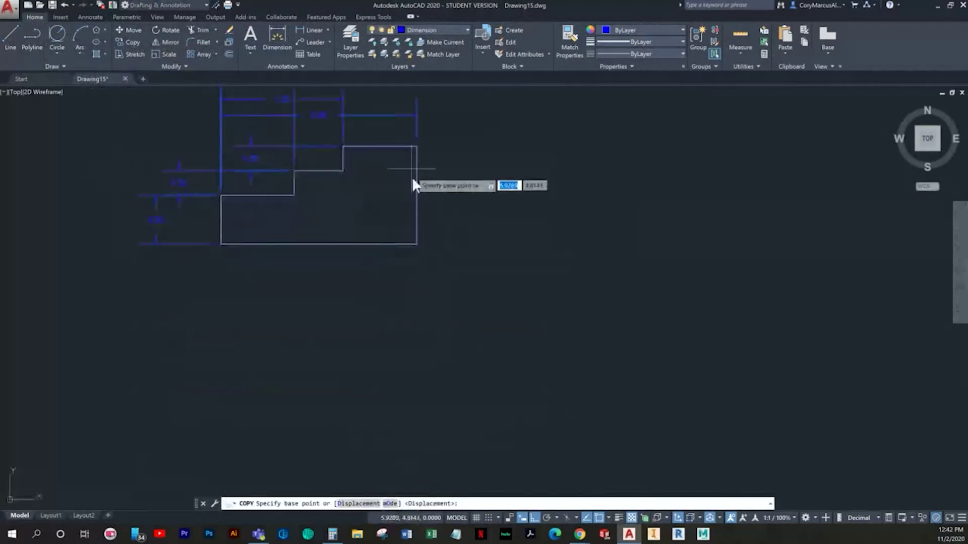
left_click(416, 245)
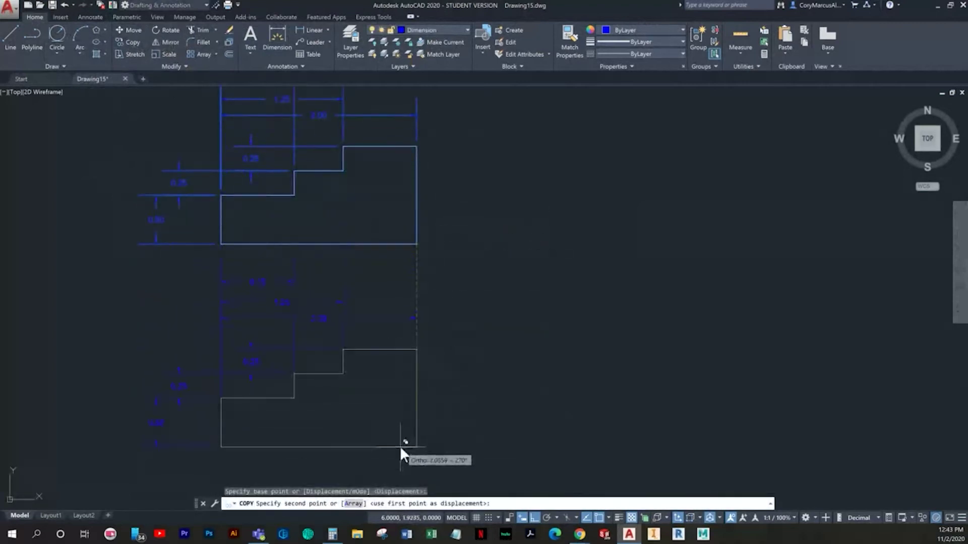
middle_click_drag(400, 446, 411, 359)
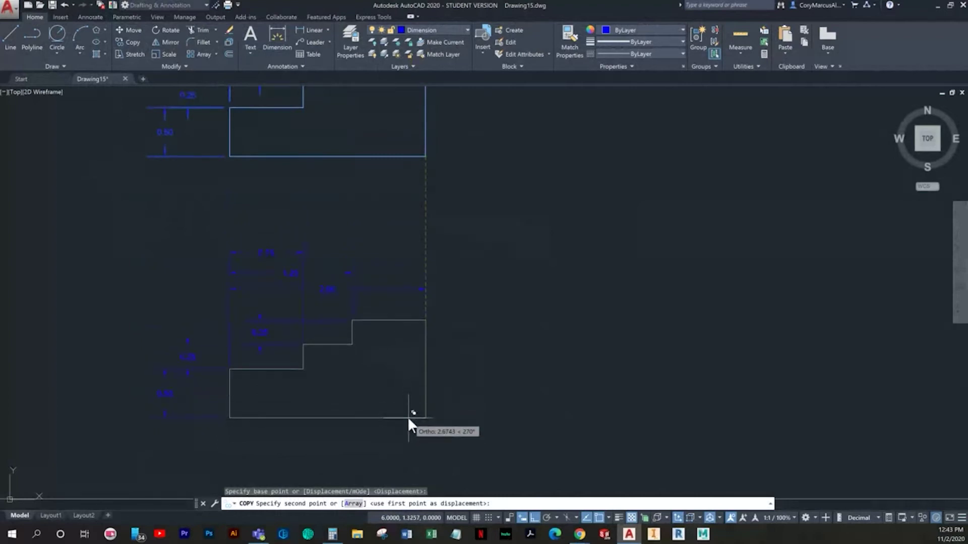
type("3")
key("Return")
key("Escape")
key("Escape")
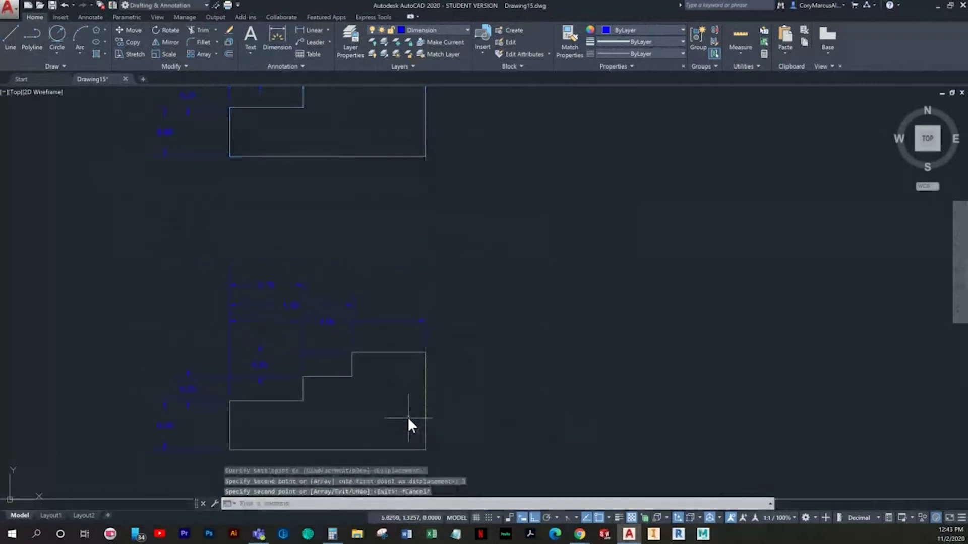
Check both staircases sit inside the title-block border, then centre the view on the lower copy
scroll(408, 362, "down", 2)
middle_click_drag(407, 361, 416, 319)
scroll(414, 359, "down", 3)
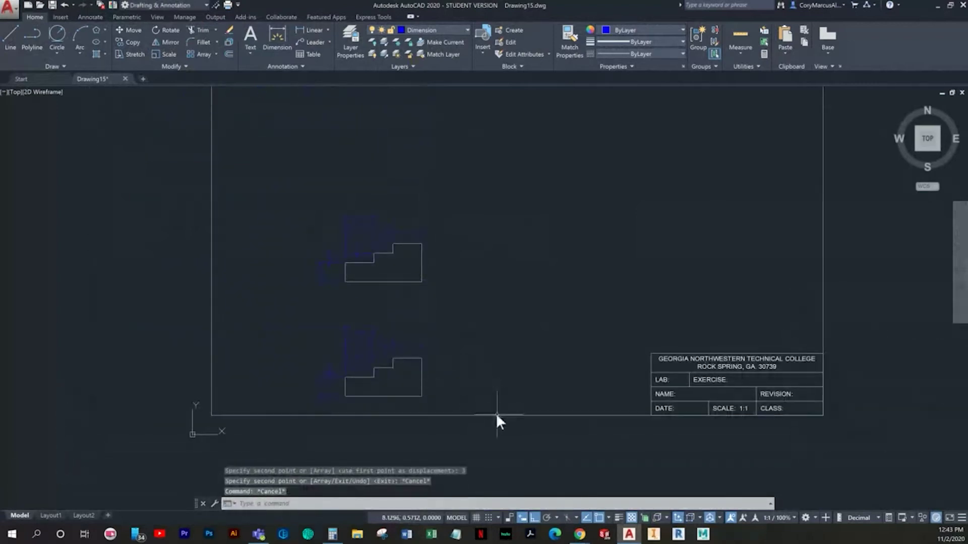
left_click(481, 403)
left_click(292, 173)
right_click(292, 177)
key("Escape")
key("Escape")
scroll(386, 246, "down", 4)
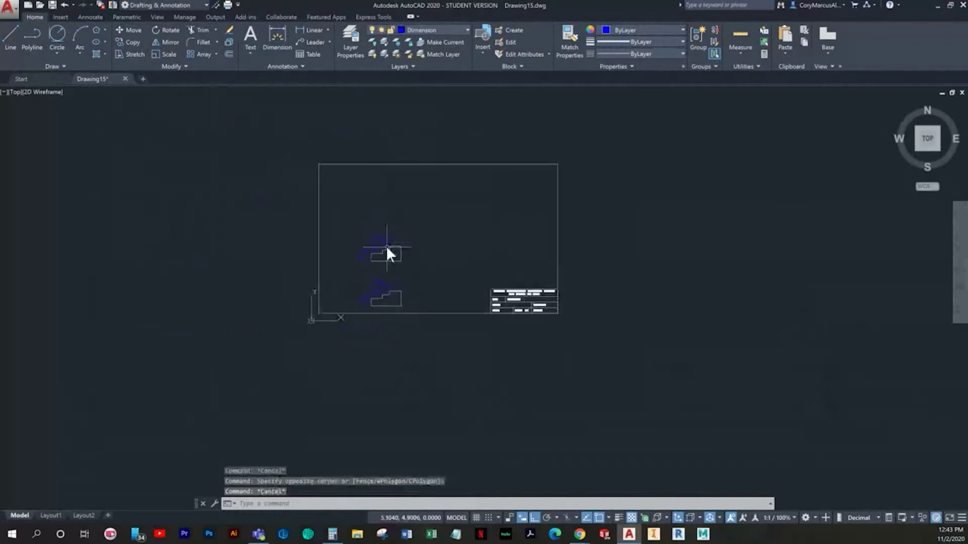
middle_click_drag(386, 246, 367, 268)
scroll(367, 268, "up", 5)
scroll(356, 397, "up", 3)
middle_click_drag(399, 305, 494, 352)
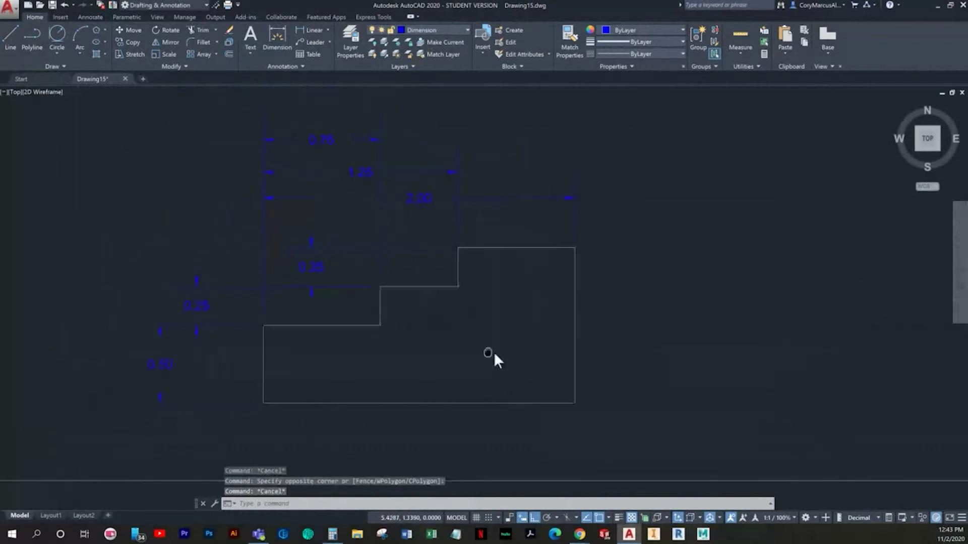
key("Escape")
Select the 0.50 dimension's grip, then cancel without repositioning it
scroll(218, 317, "up", 2)
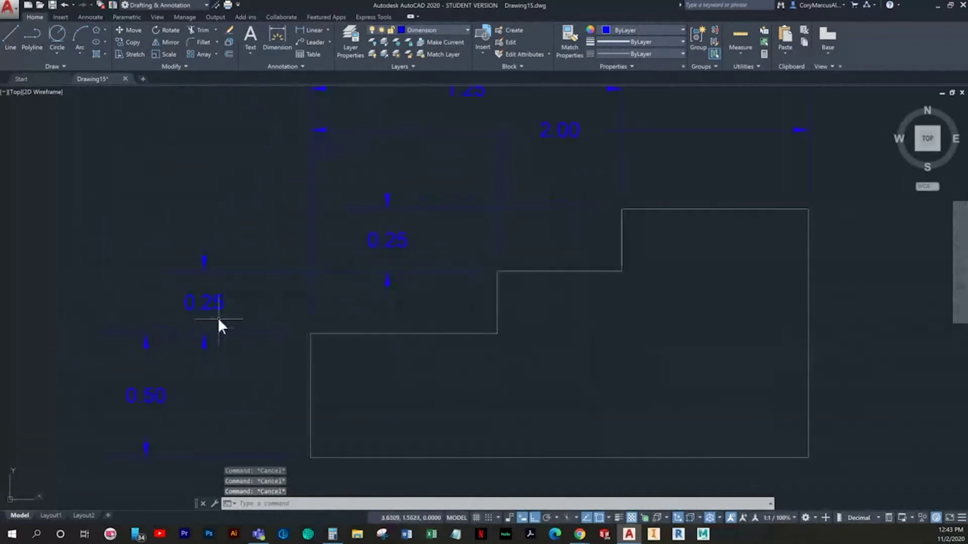
left_click(186, 391)
left_click(125, 384)
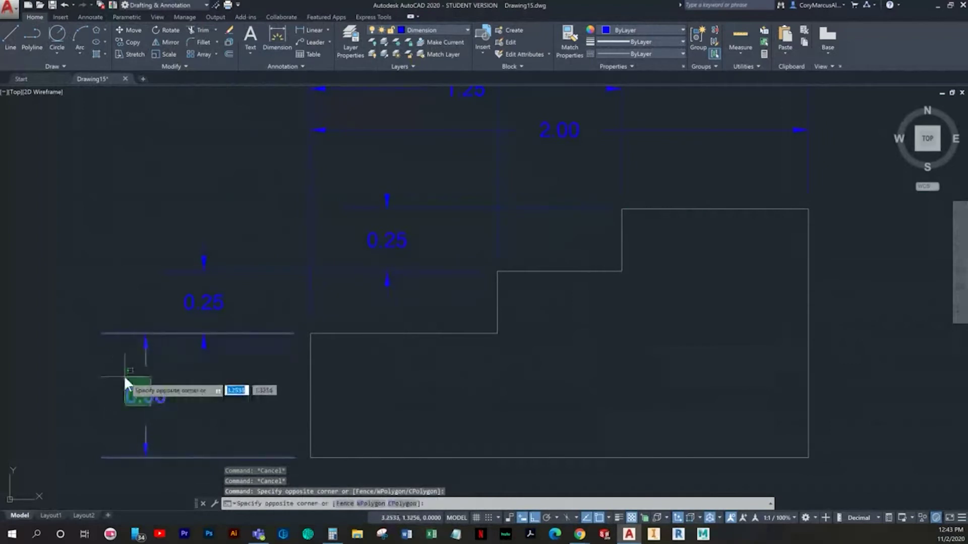
left_click(145, 334)
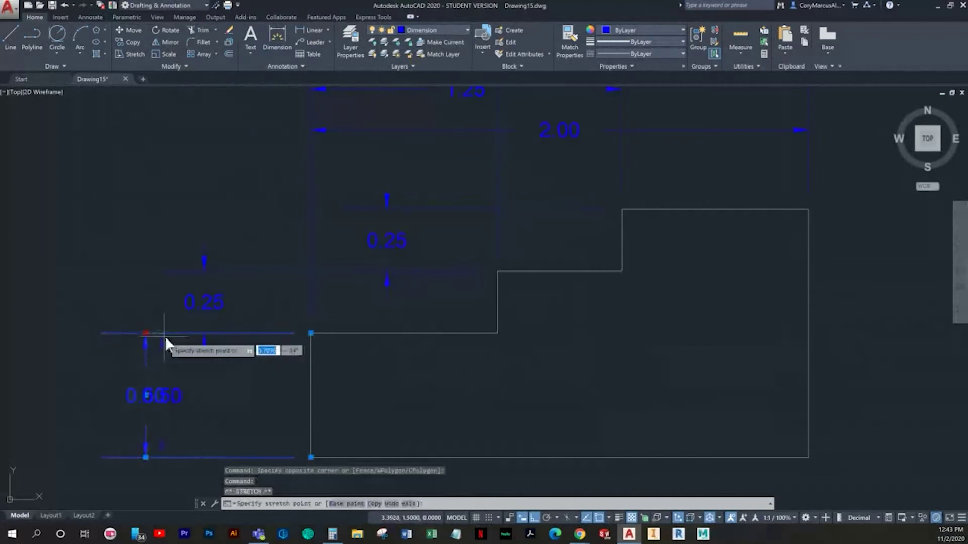
key("Escape")
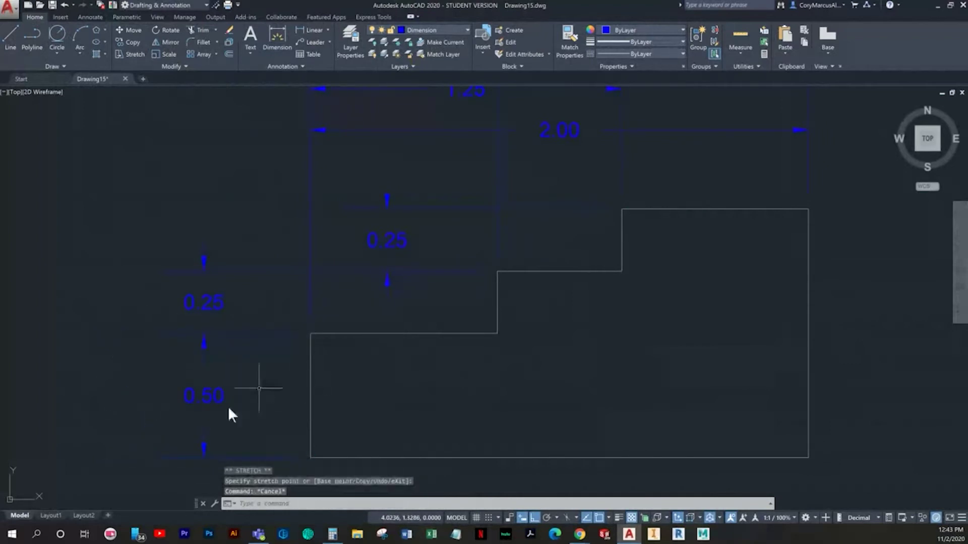
Delete the inner vertical 0.25 step dimension
middle_click_drag(303, 319, 249, 324)
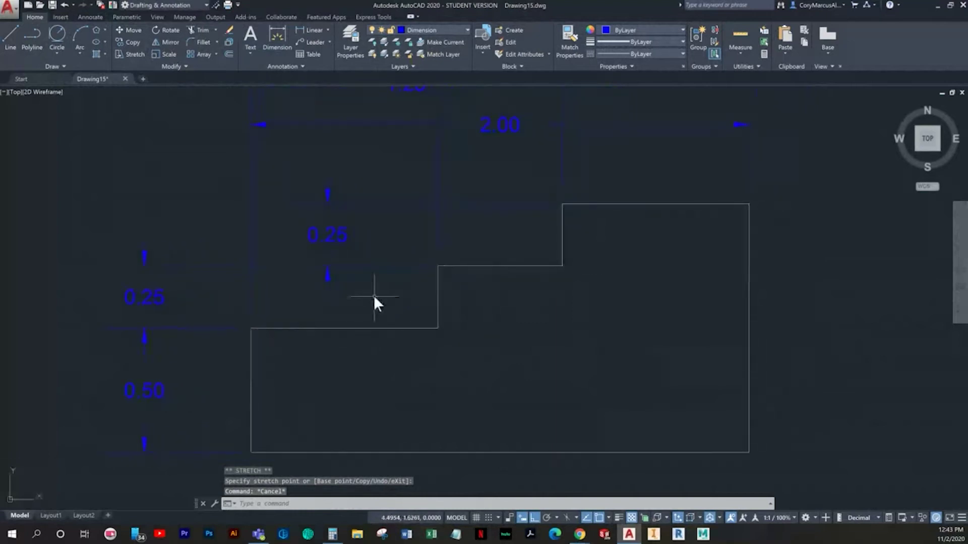
middle_click_drag(412, 320, 401, 331)
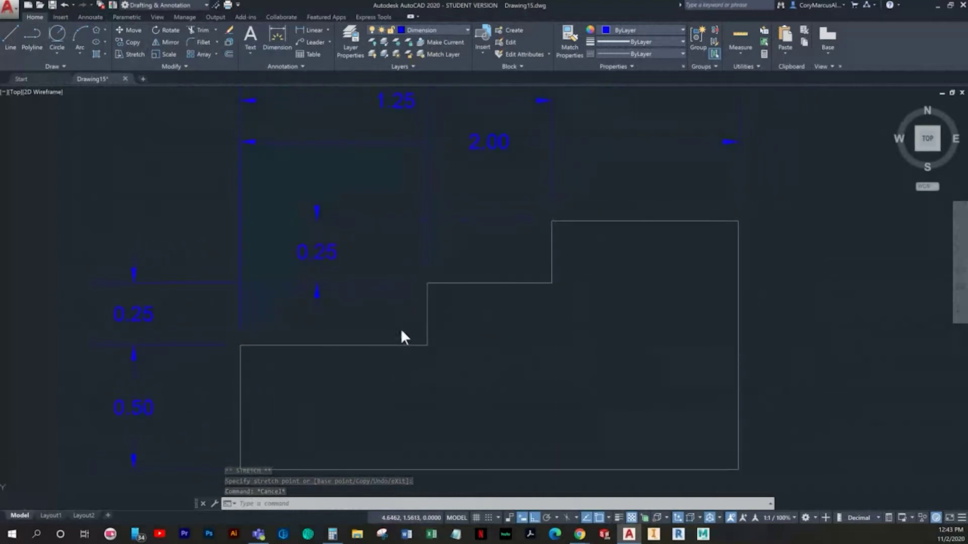
left_click(353, 263)
left_click(291, 233)
key("Delete")
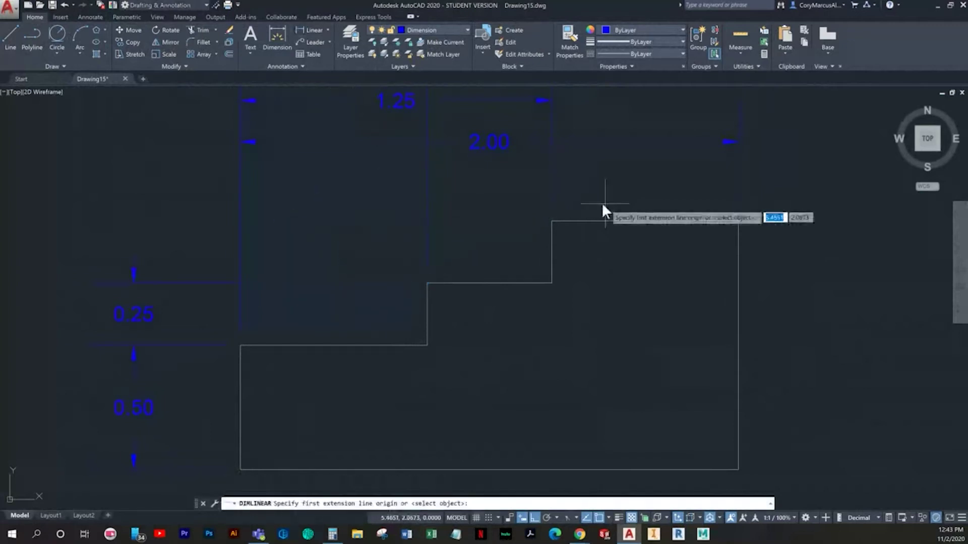
Add a 1.00 vertical dimension from the right edge's top to bottom corner, placed right of the plate
middle_click_drag(605, 204, 478, 163)
left_click(611, 180)
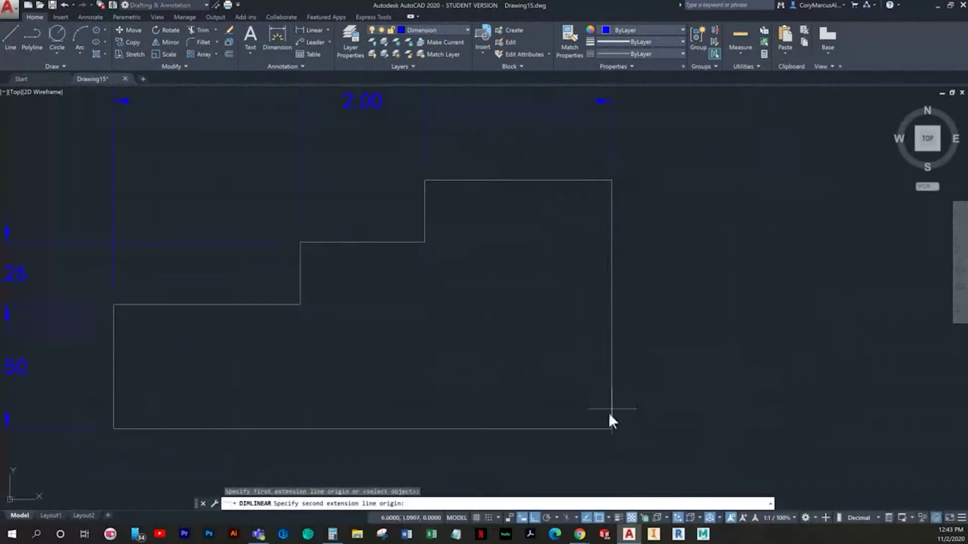
left_click(608, 429)
middle_click_drag(618, 418, 551, 407)
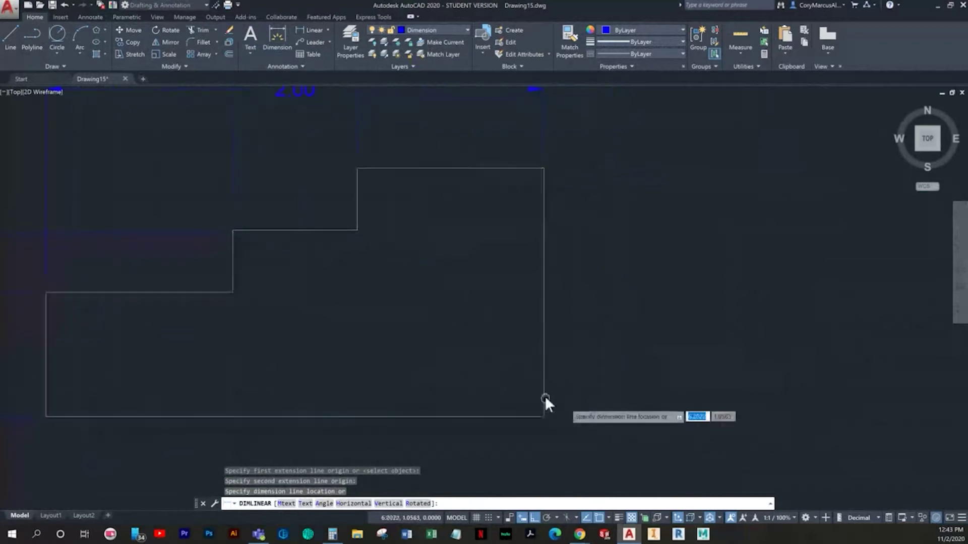
left_click(669, 349)
key("Escape")
scroll(566, 325, "down", 4)
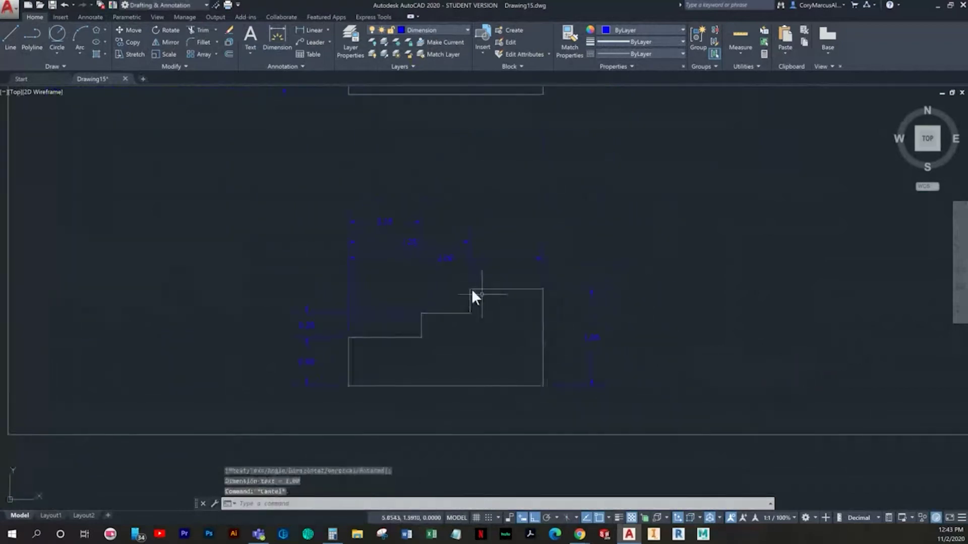
scroll(447, 280, "up", 2)
key("Escape")
Move the 0.75 dimension to the row nearest the plate
left_click(356, 189)
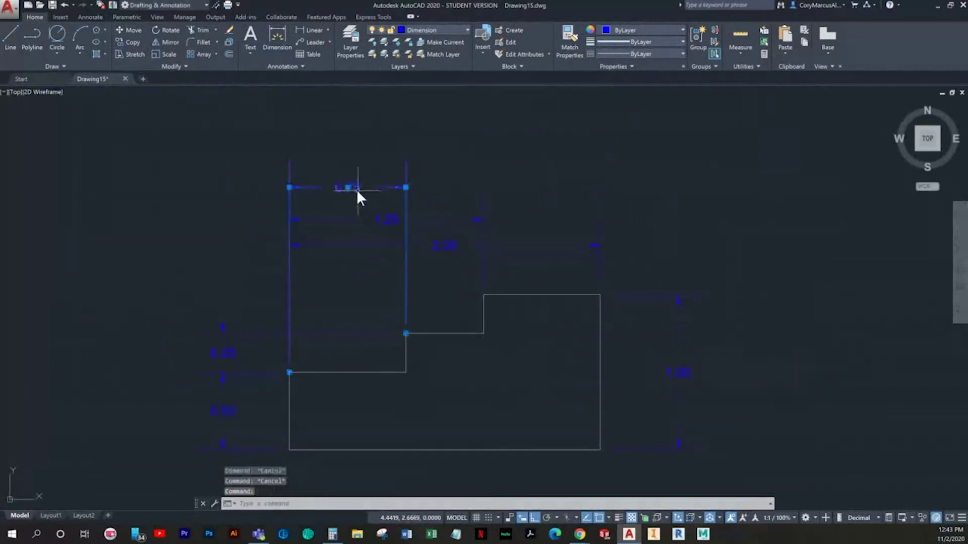
left_click(347, 187)
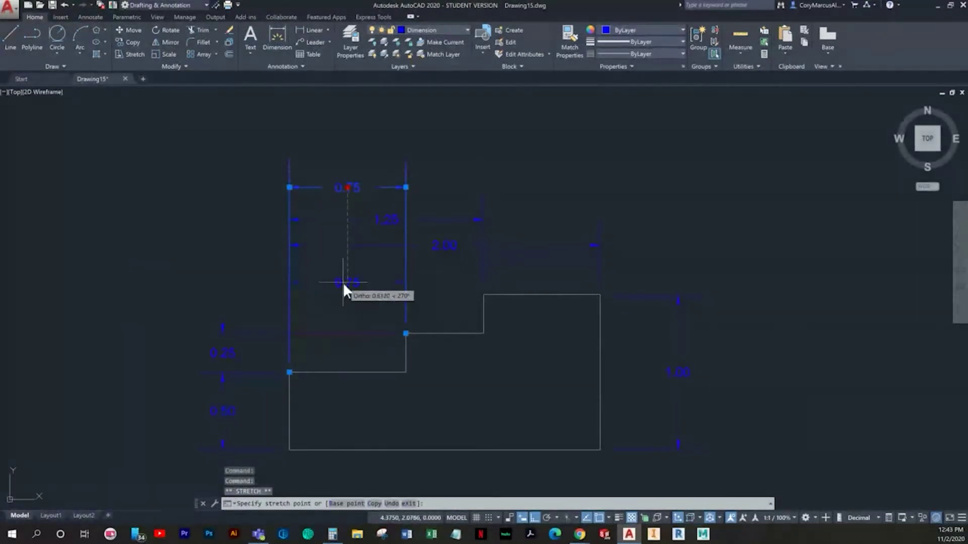
left_click(343, 283)
key("Escape")
Move the 2.00 dimension to the top row and the 1.25 dimension down a row
left_click(447, 246)
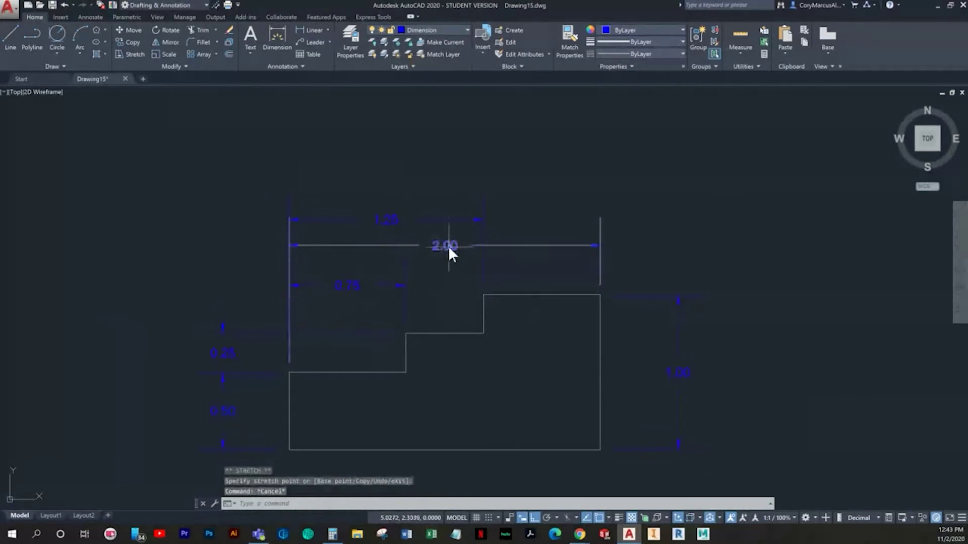
left_click_drag(444, 246, 443, 176)
key("Escape")
left_click(395, 226)
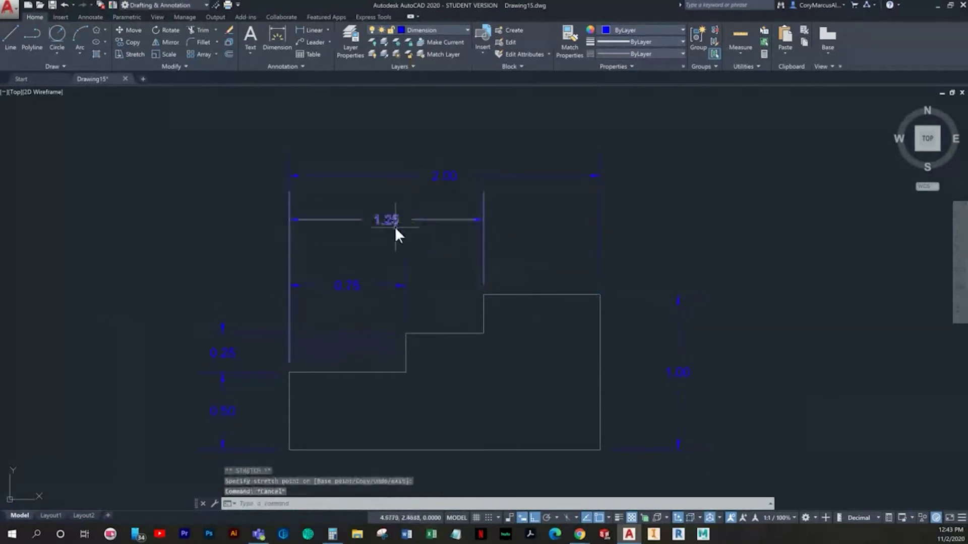
left_click(389, 231)
left_click(386, 219)
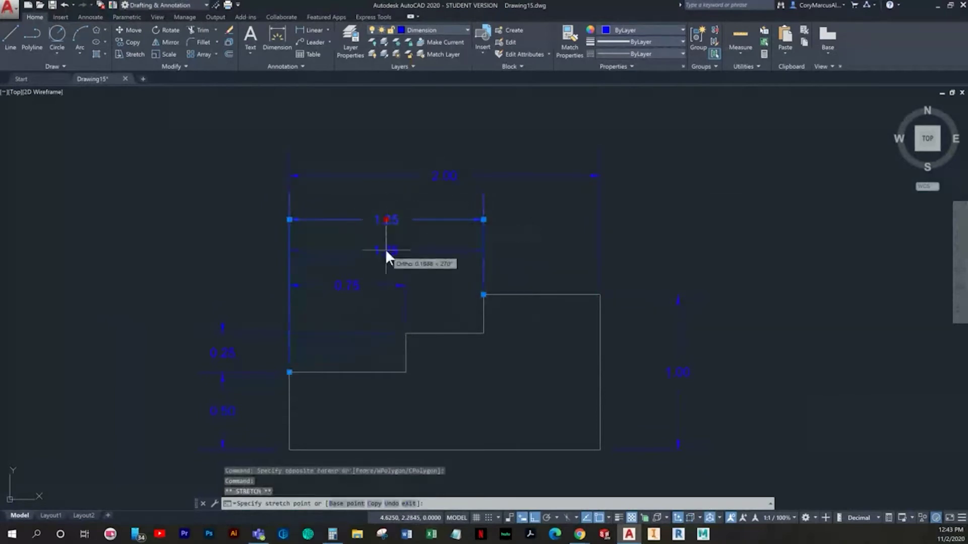
left_click(385, 250)
key("Escape")
Pull the 2.00 dimension down closer to the 1.25 and 0.75 rows
left_click(432, 203)
left_click(460, 176)
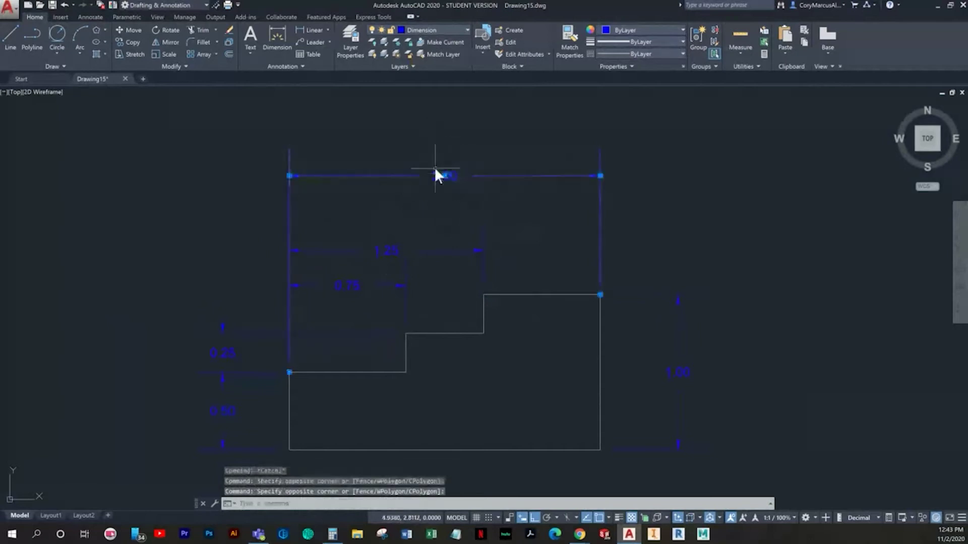
left_click(444, 176)
scroll(440, 206, "up", 2)
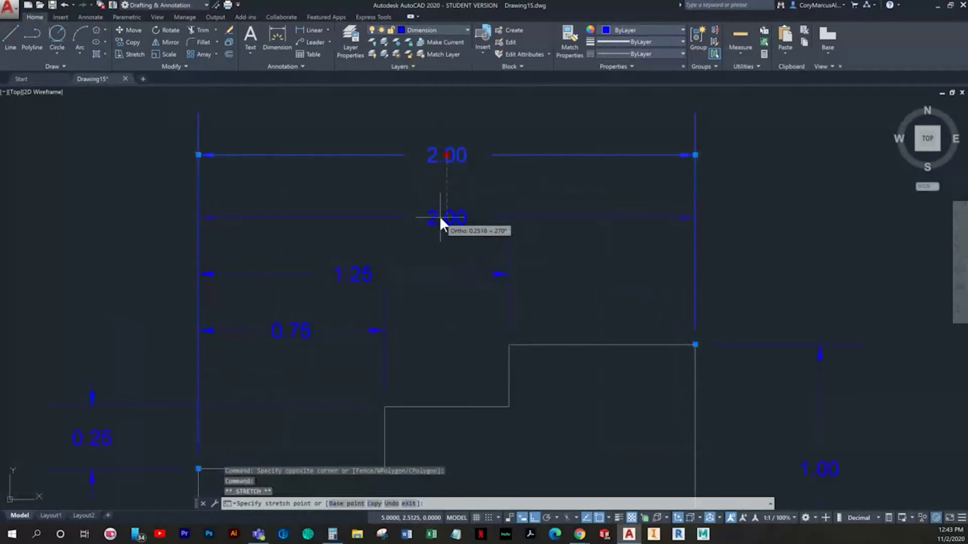
left_click(440, 217)
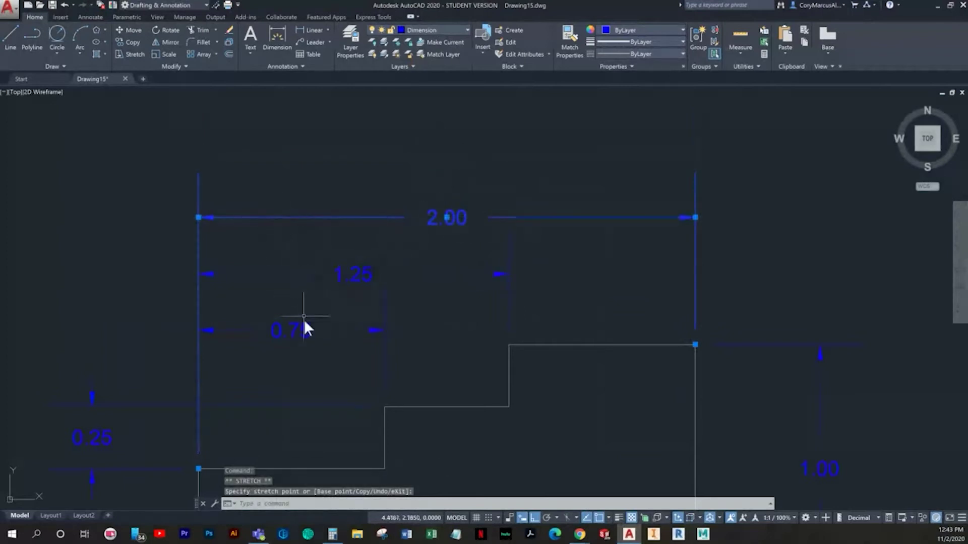
key("Escape")
Zoom and pan out to show both dimensioned copies inside the title block
scroll(362, 317, "down", 2)
middle_click_drag(422, 335, 380, 232)
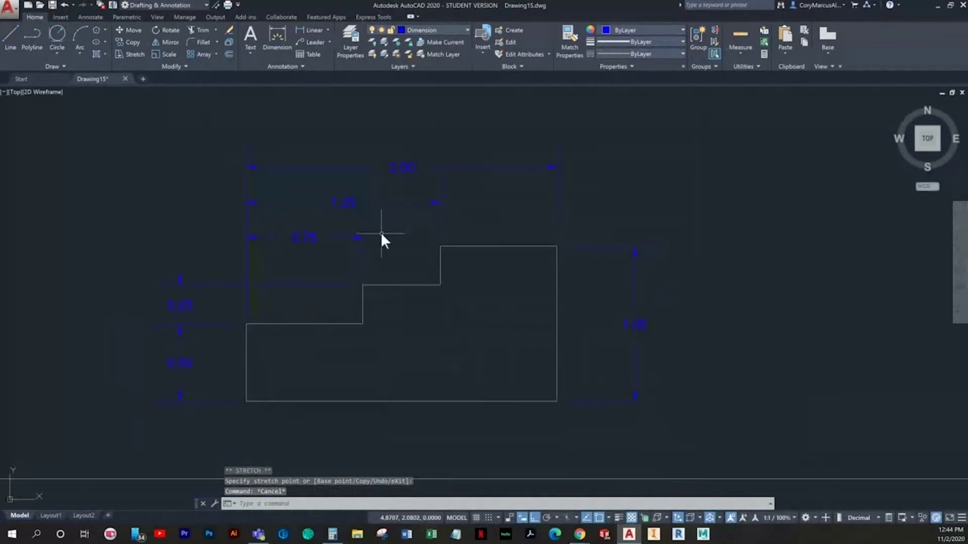
scroll(541, 346, "down", 6)
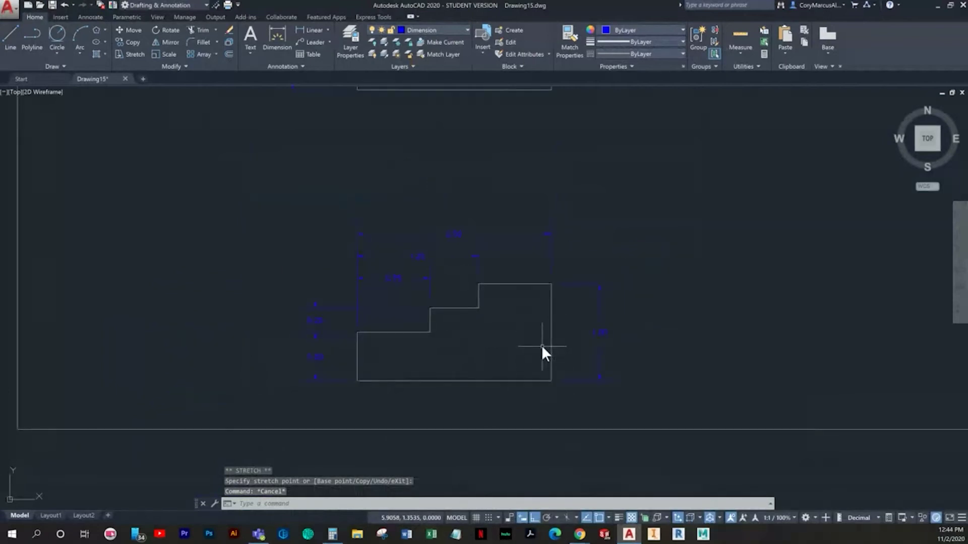
middle_click_drag(542, 346, 455, 394)
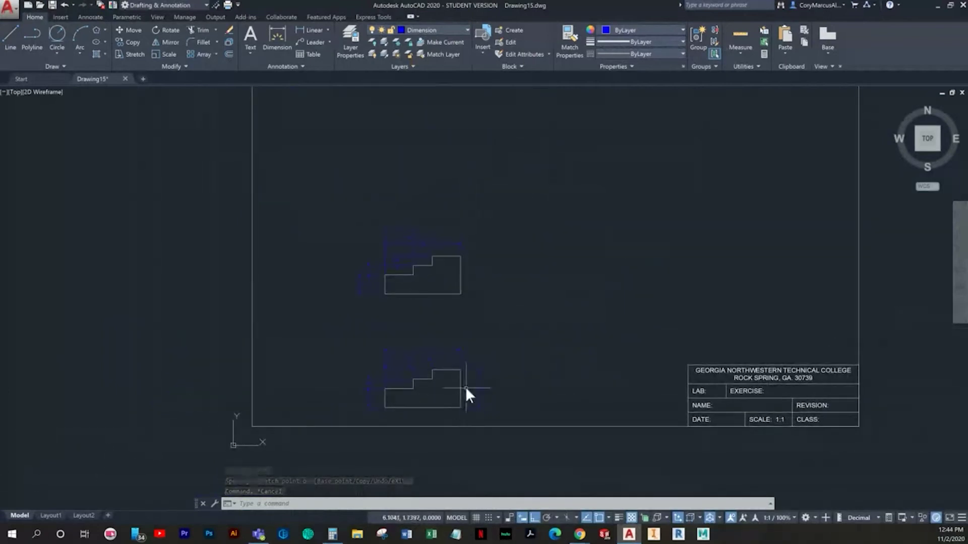
scroll(483, 313, "down", 2)
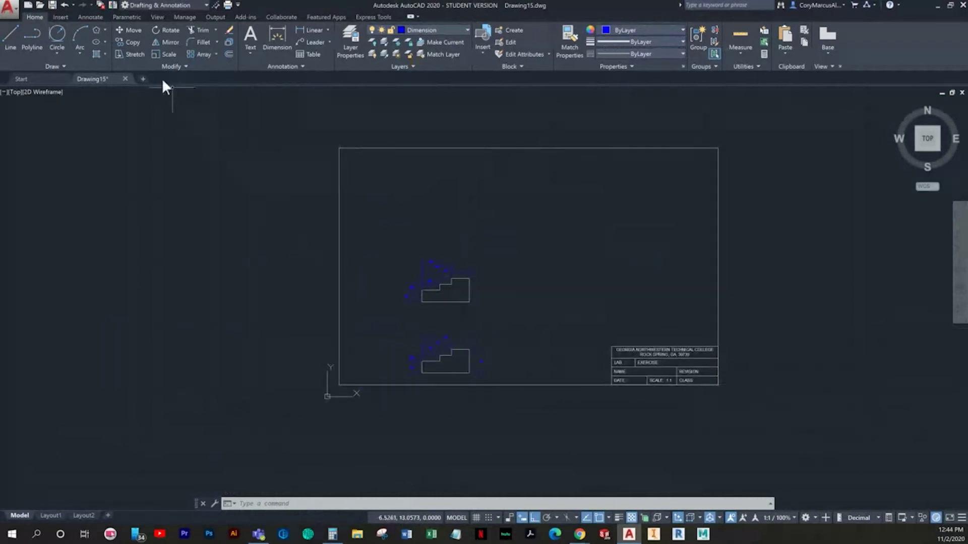
Create a new drawing from Imperial B.dwt, with Snap and Grid off and Ortho on
key("ctrl+n")
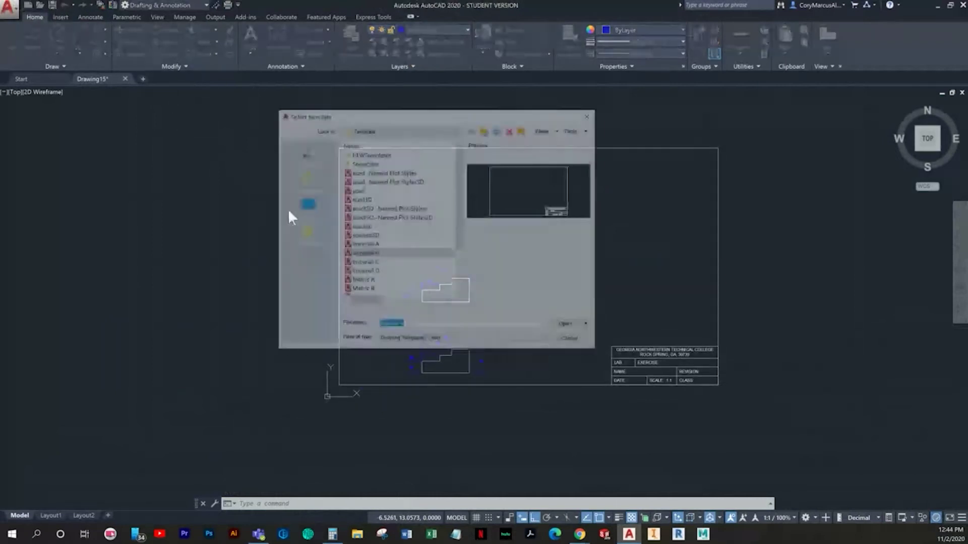
double_click(367, 253)
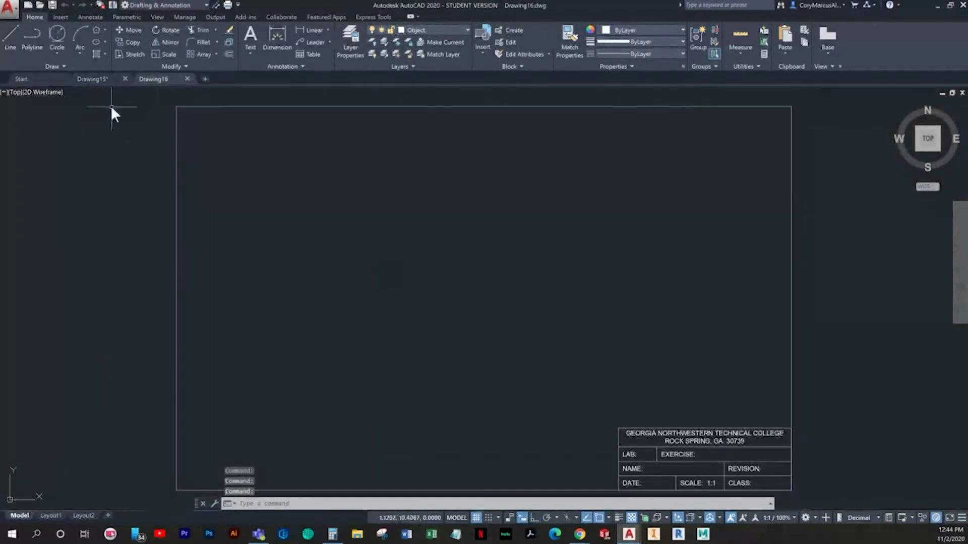
left_click(14, 40)
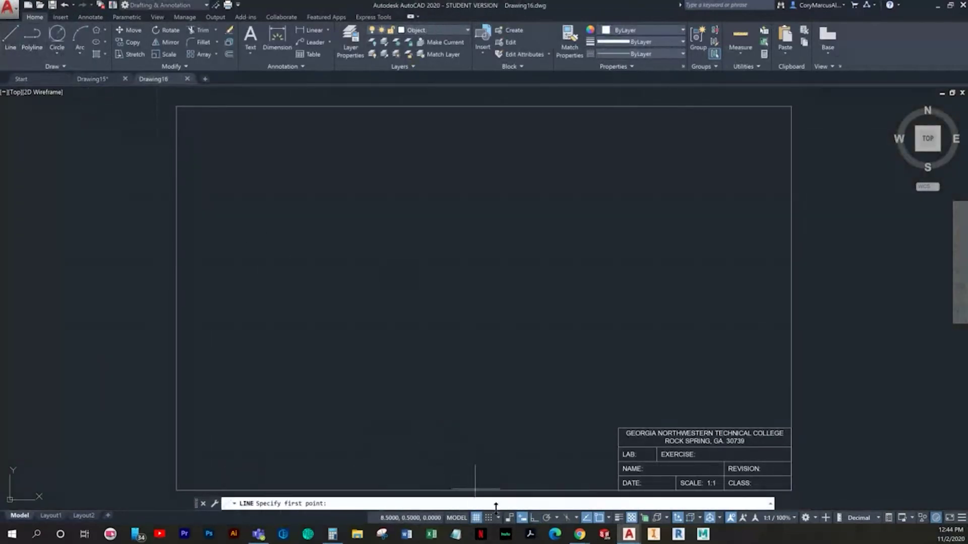
left_click(310, 356)
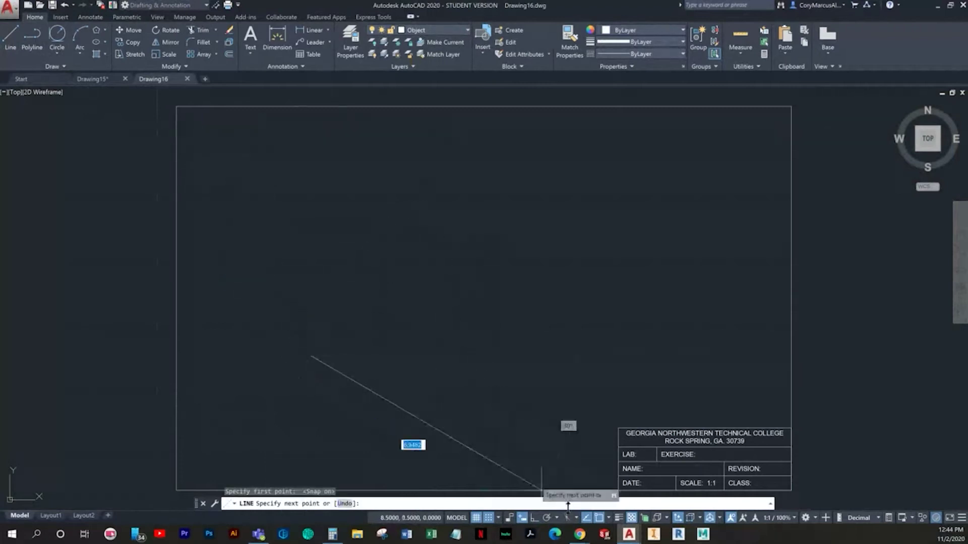
left_click(489, 518)
left_click(477, 518)
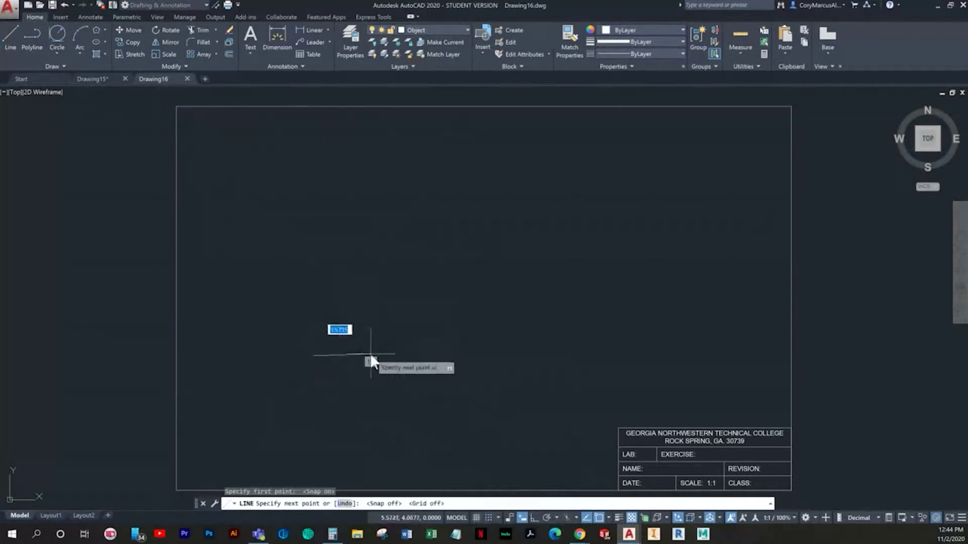
key("F8")
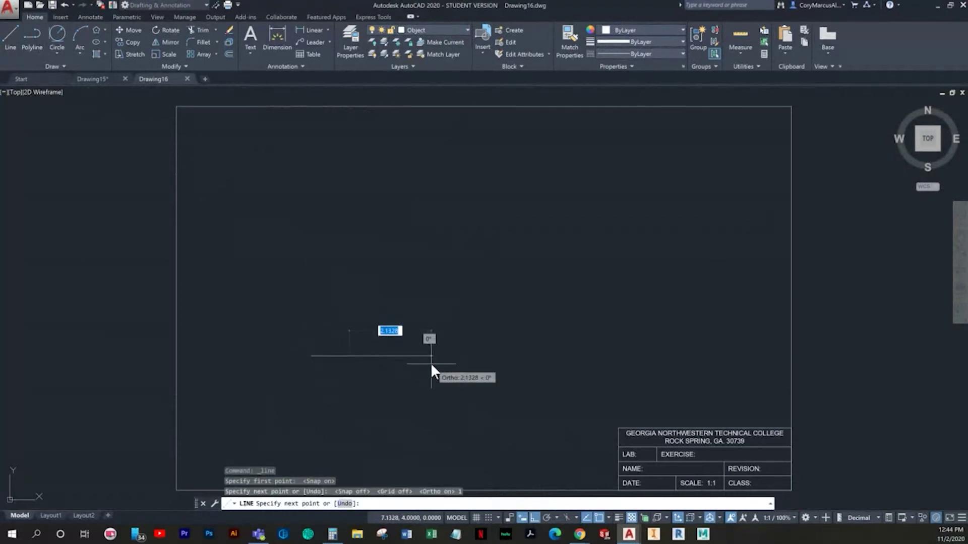
Draw a closed, tall, narrow rectangle with a 3-unit vertical side
type("3")
key("Return")
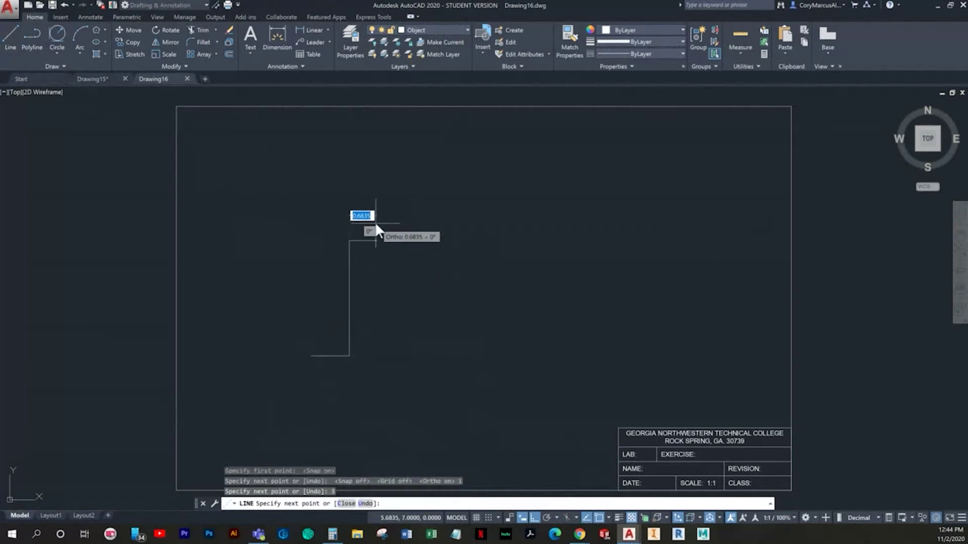
left_click(310, 241)
left_click(310, 352)
key("Escape")
key("Escape")
key("Escape")
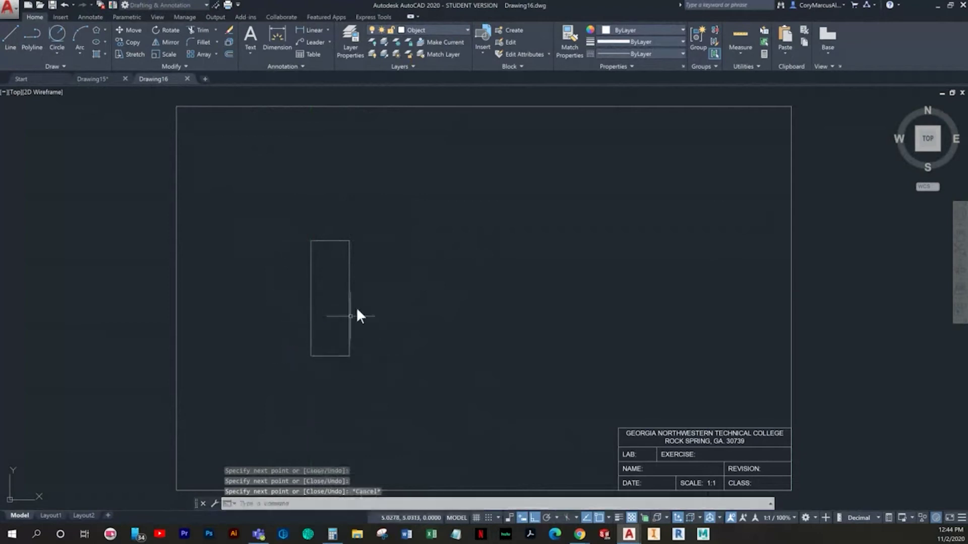
type("o")
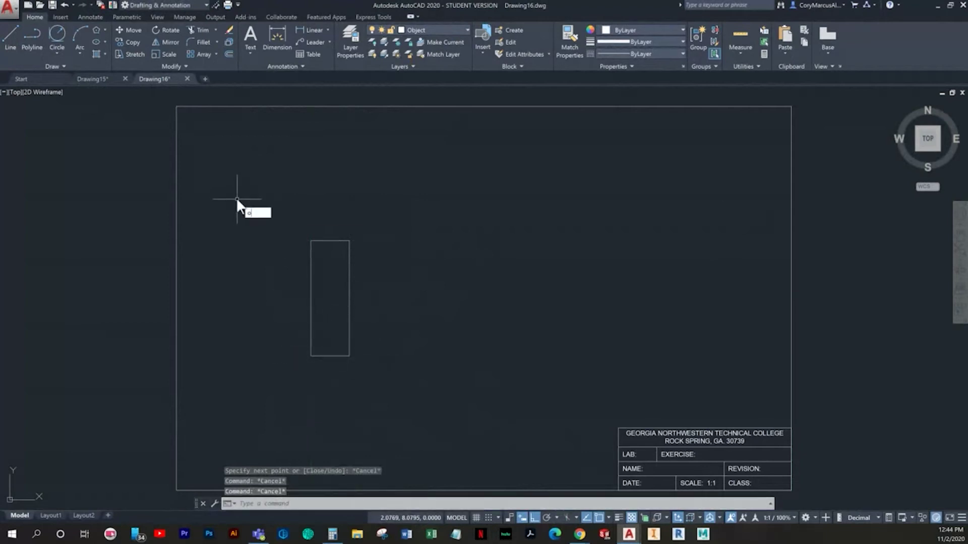
key("Return")
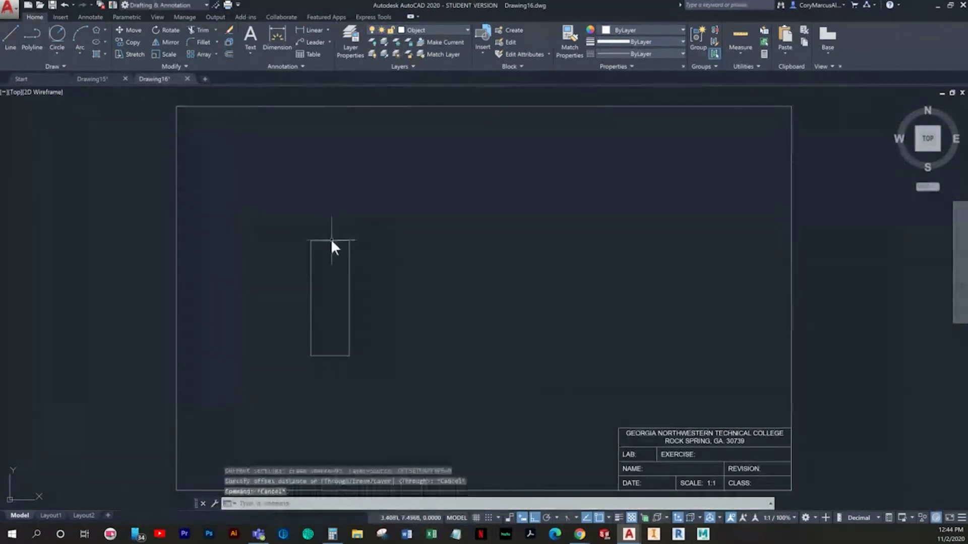
Offset the rectangle's top edge 0.84 downward
type(".84")
key("Return")
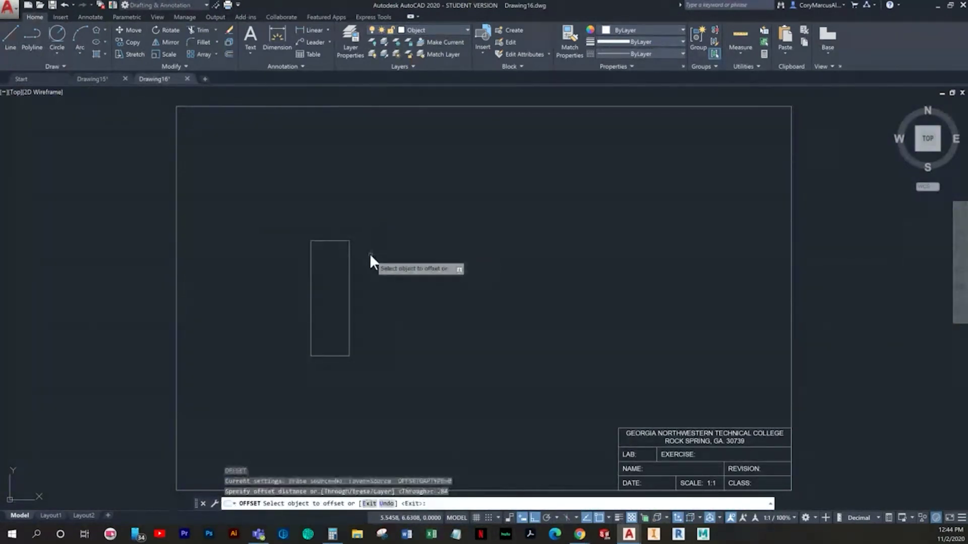
scroll(360, 260, "up", 2)
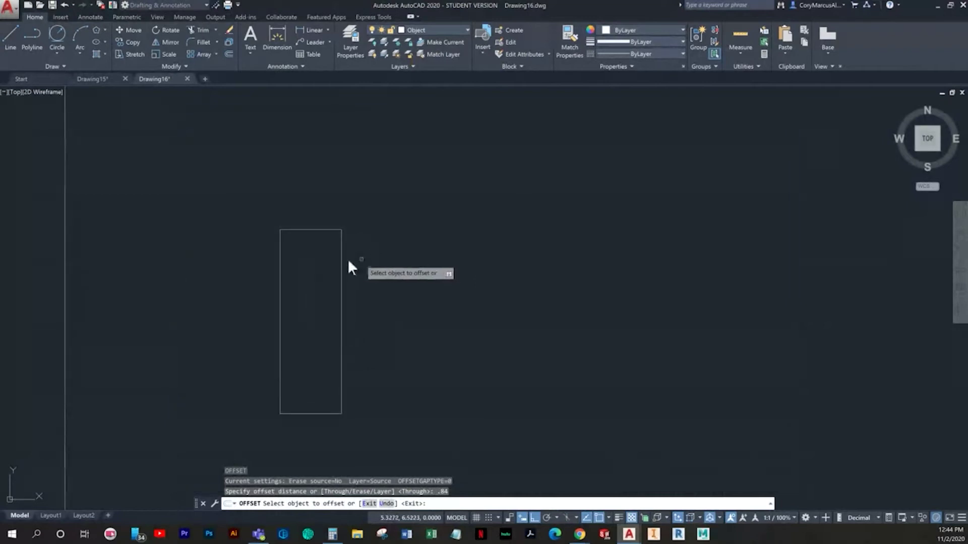
left_click(316, 230)
left_click(320, 272)
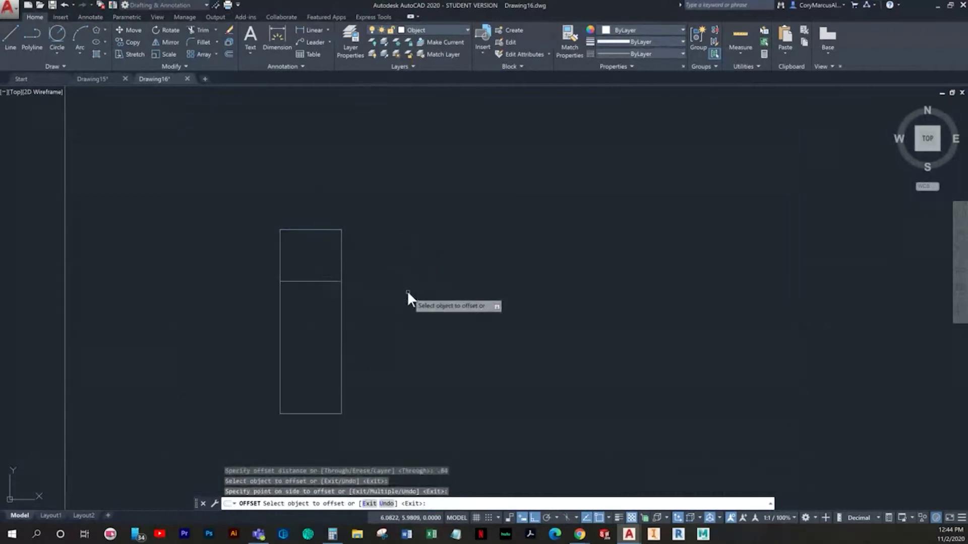
key("Return")
Abandon a 1.8 offset and erase the stray 0.84 offset line
type("o")
key("Return")
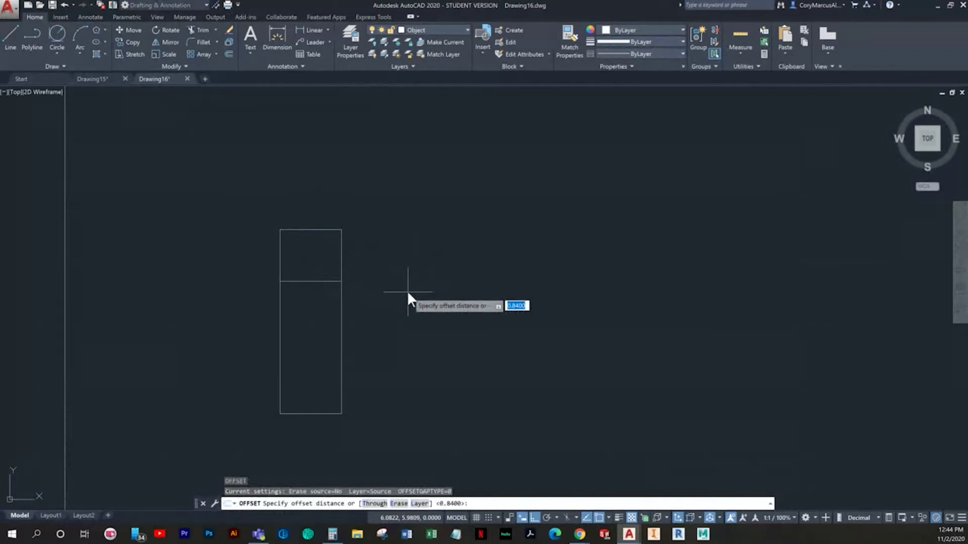
type("1.8")
key("Return")
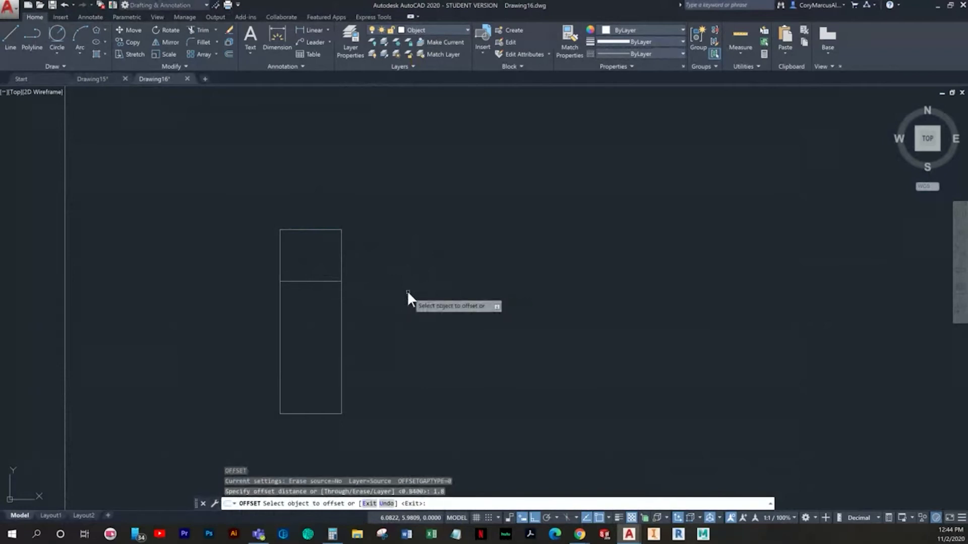
key("Escape")
left_click(327, 286)
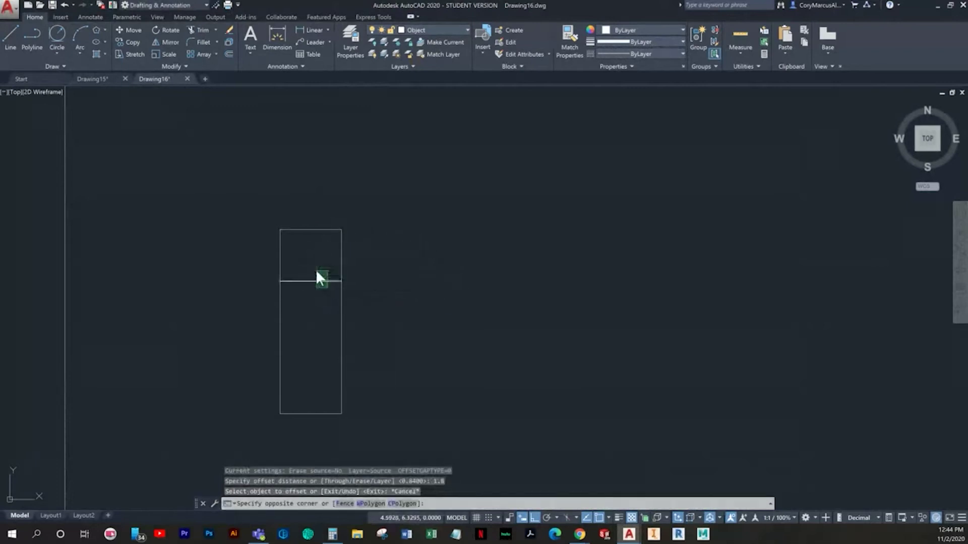
left_click(317, 272)
key("Delete")
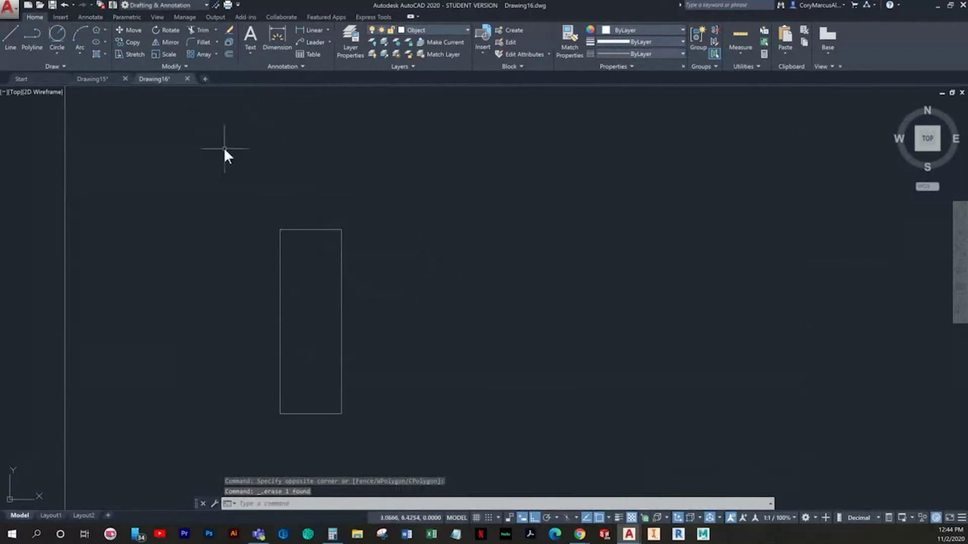
Offset the top edge 0.5 downward
key("Escape")
key("Escape")
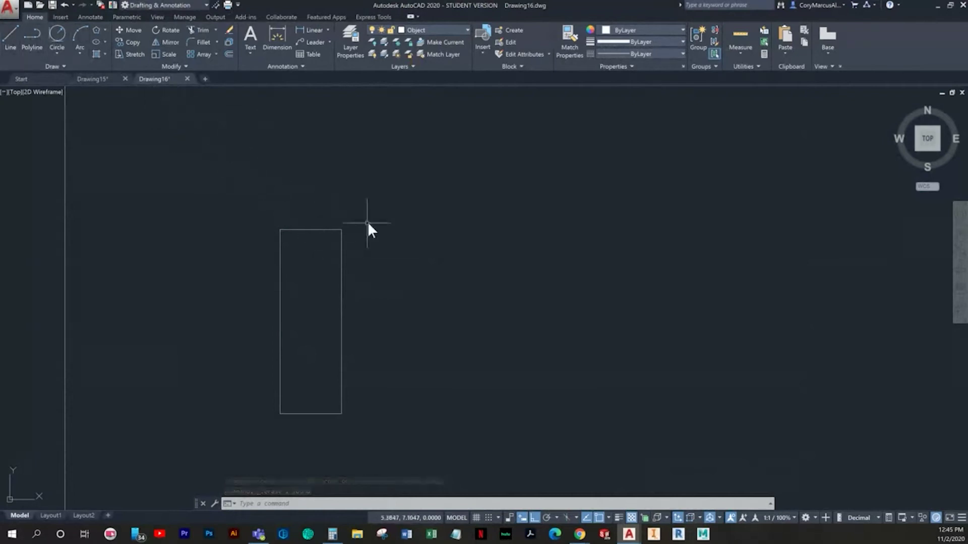
type("offset")
key("Return")
type(".5")
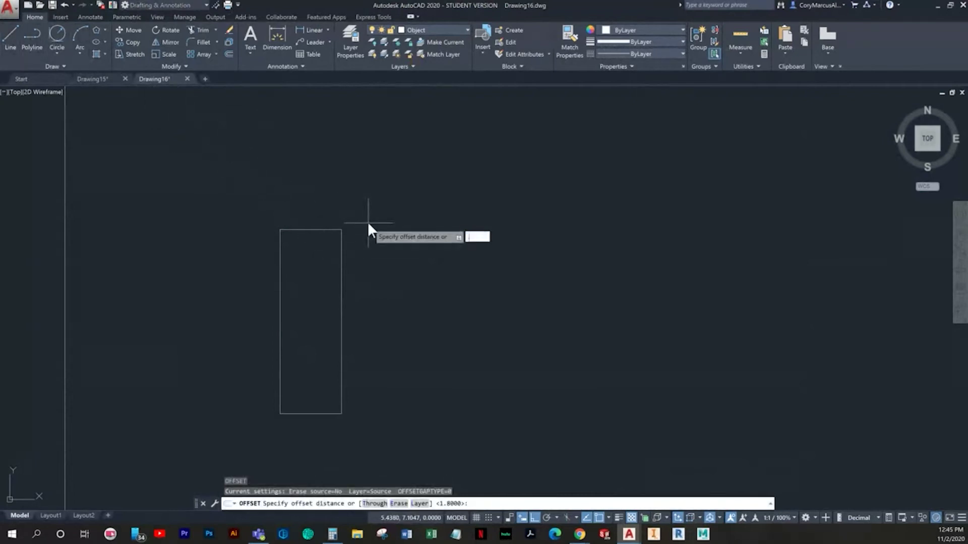
key("Return")
left_click(314, 230)
left_click(414, 307)
key("Return")
Offset the top edge 1.5 and 2.5 downward
key("Return")
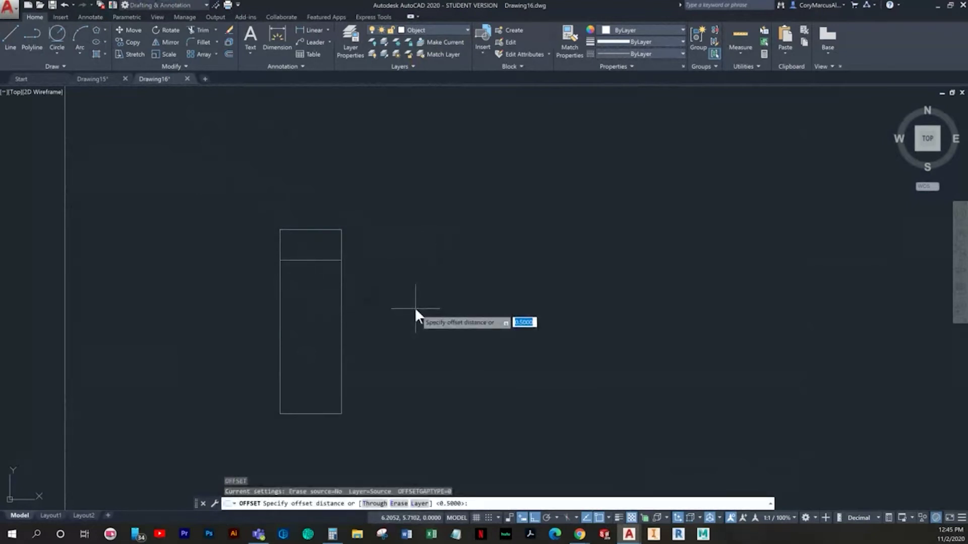
type("1.5")
key("Return")
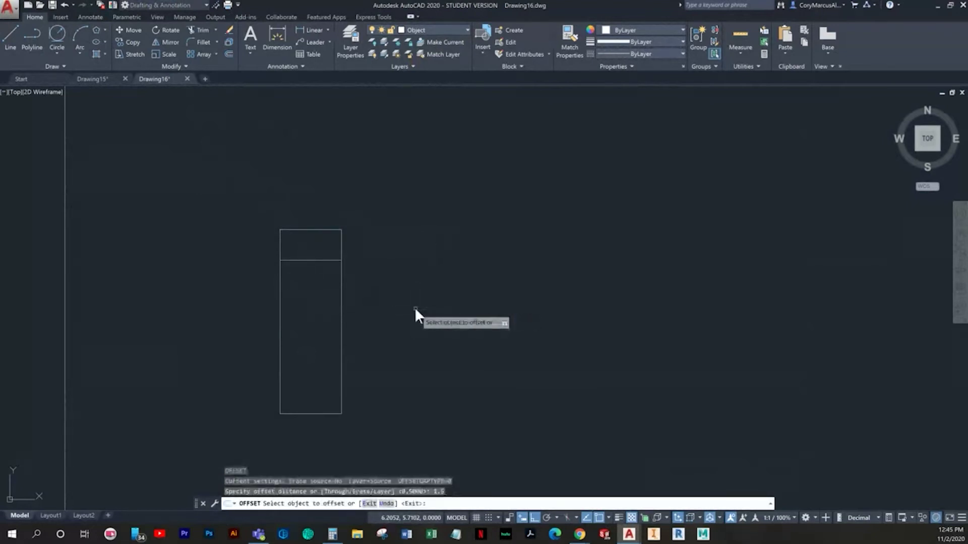
left_click(310, 229)
left_click(719, 401)
key("Return")
key("Return")
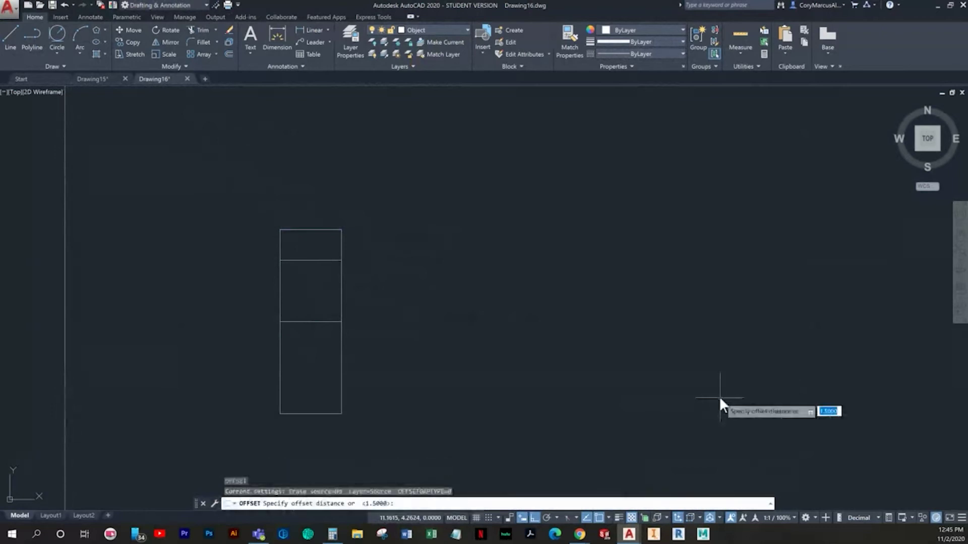
type("2.5")
key("Return")
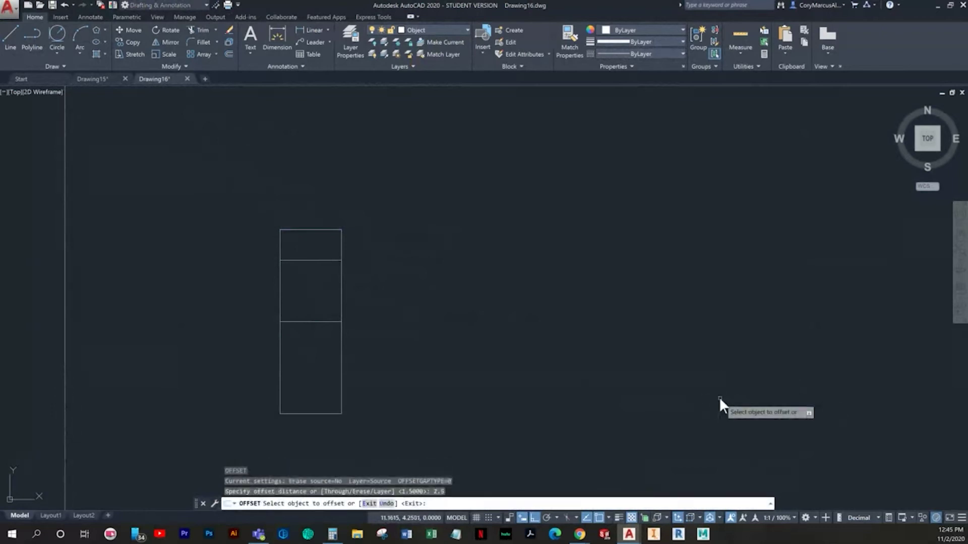
left_click(315, 230)
left_click(332, 396)
key("Escape")
key("Escape")
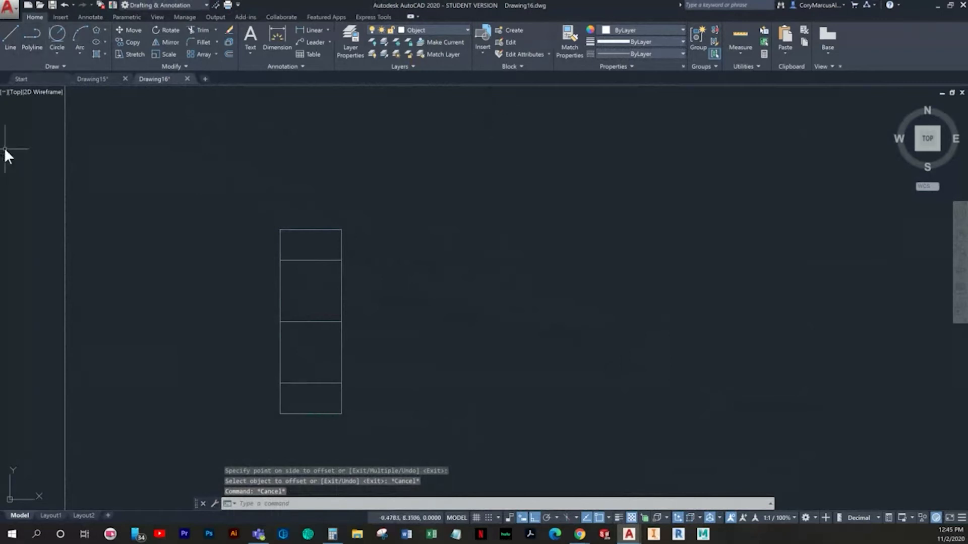
Draw a 0.5 diameter circle centred on the upper division line
left_click(55, 52)
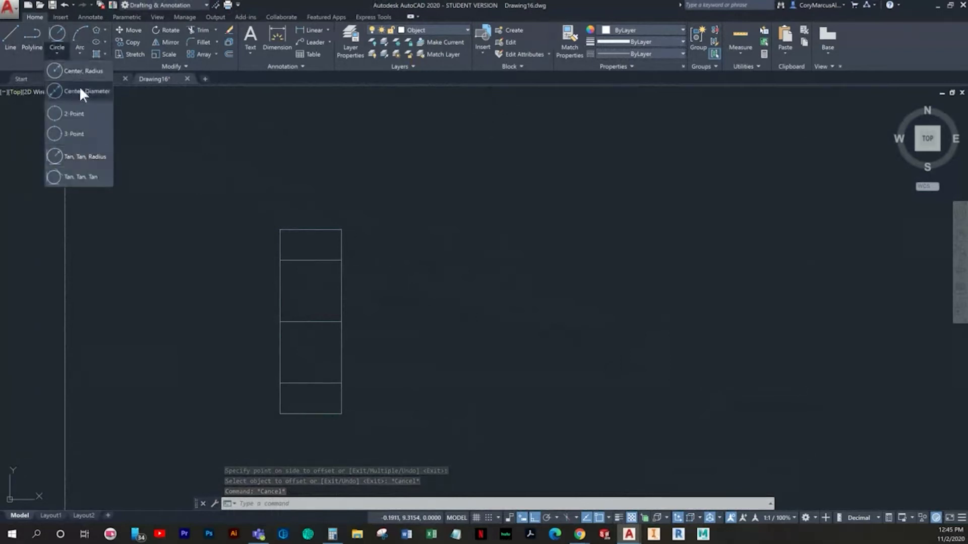
left_click(78, 76)
left_click(311, 259)
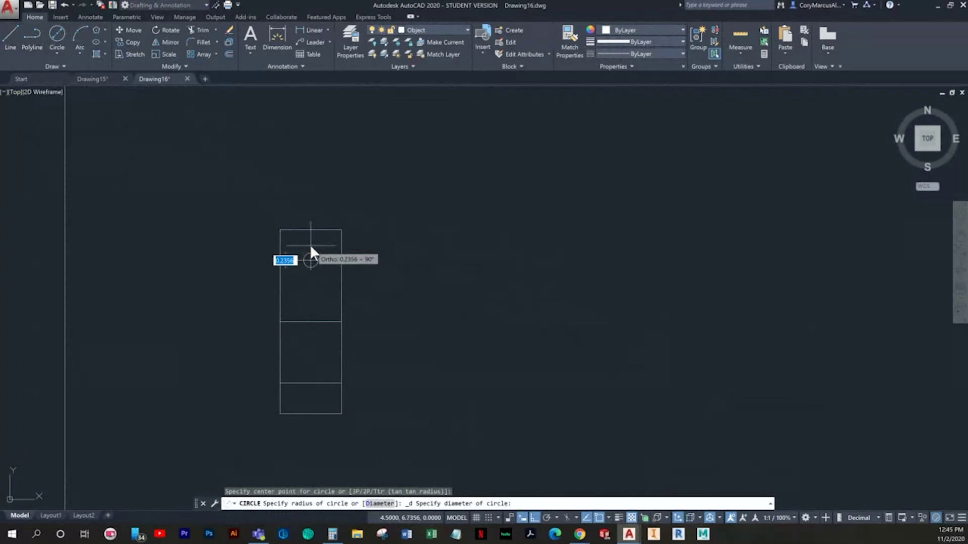
type(".5")
key("Return")
key("Escape")
Copy the circle onto the middle and lower division lines
left_click(311, 246)
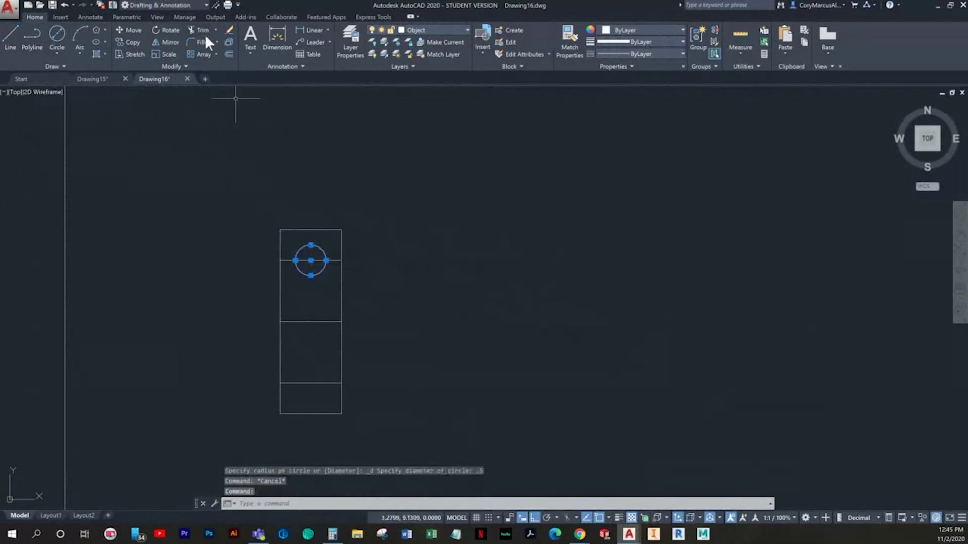
left_click(130, 43)
left_click(310, 260)
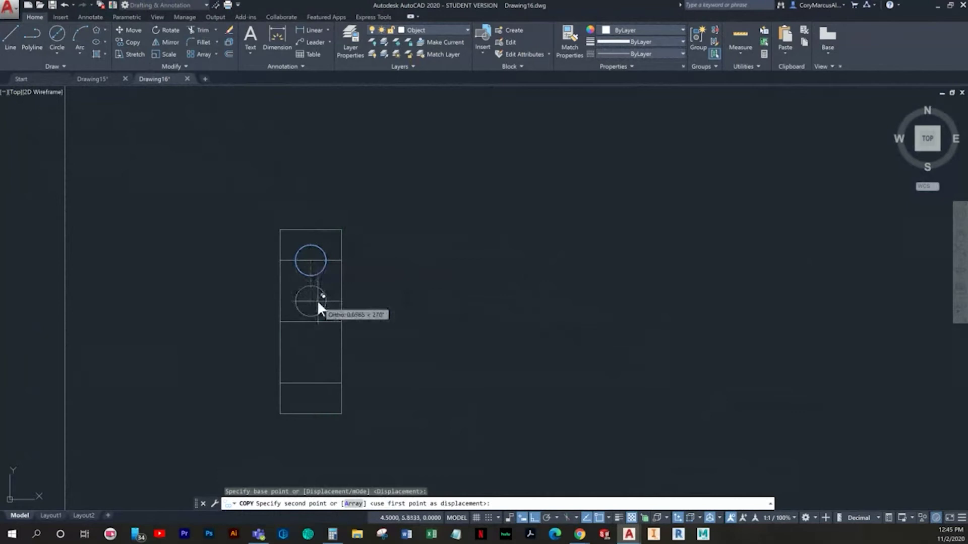
left_click(311, 320)
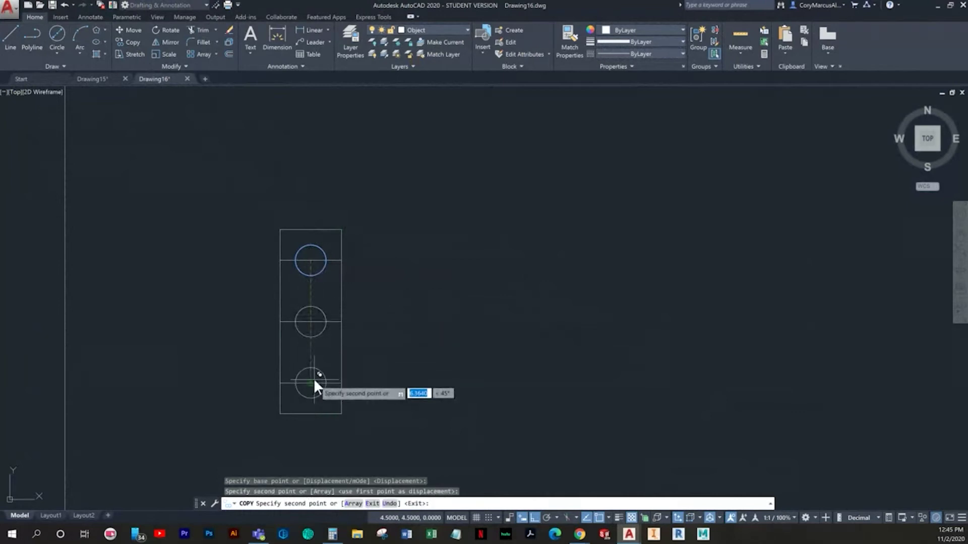
left_click(313, 382)
key("Escape")
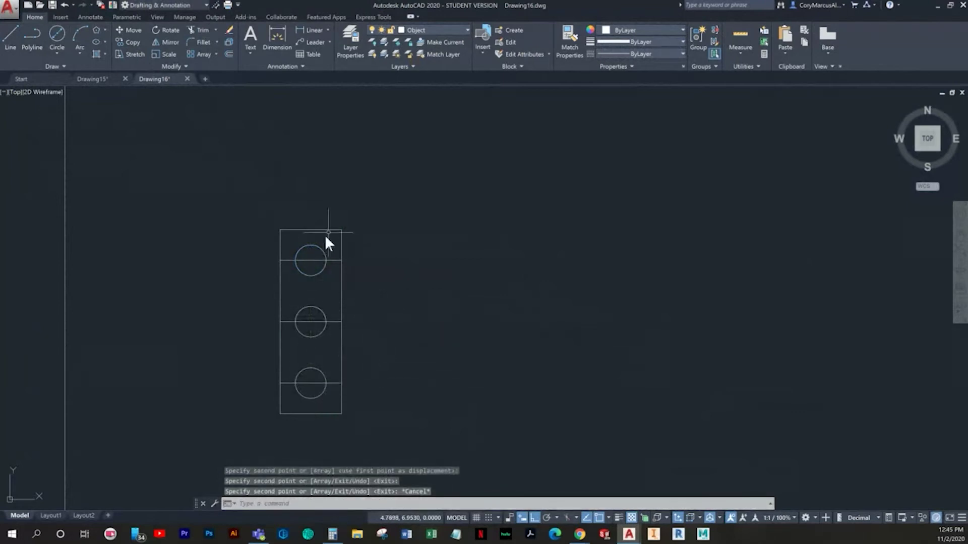
Erase the three horizontal construction lines
scroll(329, 263, "up", 4)
left_click(347, 279)
left_click(331, 242)
key("Delete")
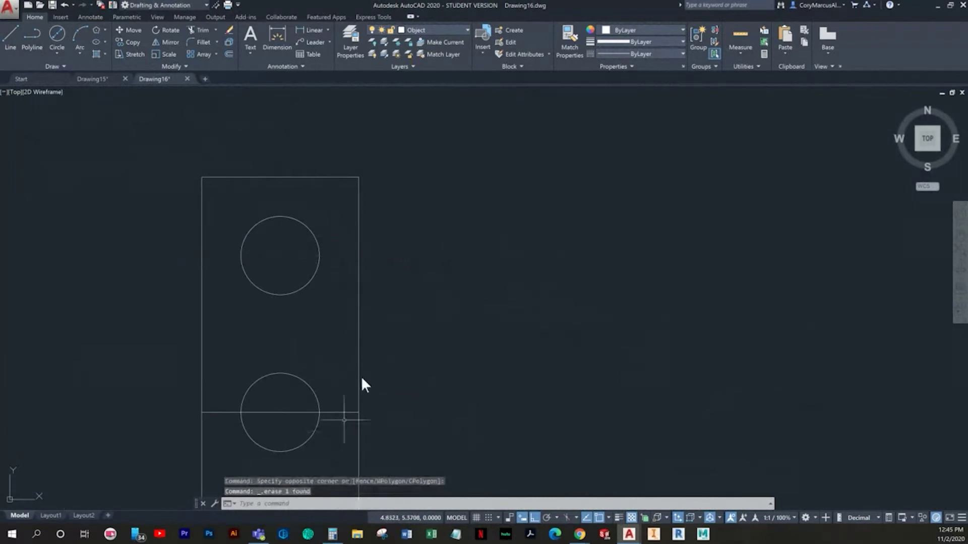
middle_click_drag(335, 291, 391, 208)
left_click(404, 347)
left_click(389, 162)
key("Delete")
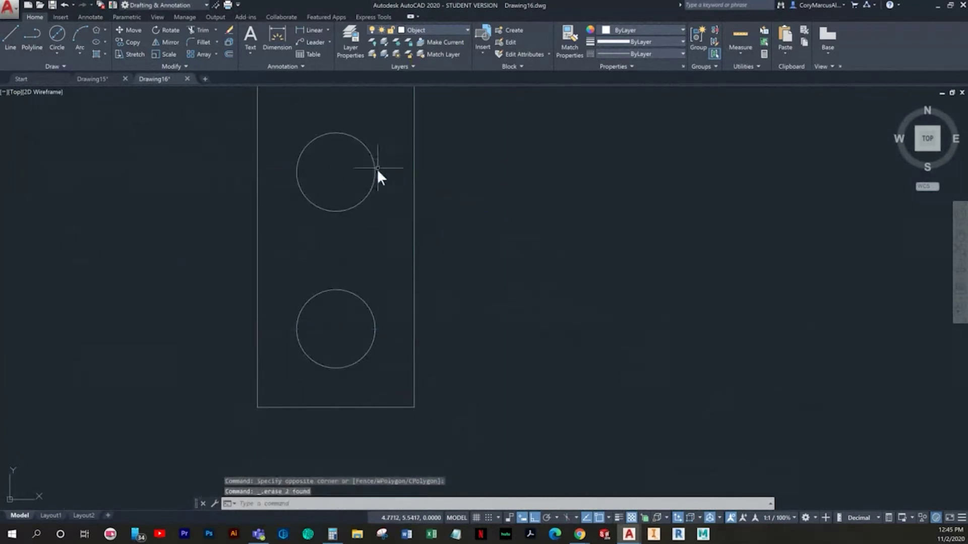
middle_click_drag(376, 172, 381, 189)
key("Escape")
Make the Center layer current and add centre marks to all three holes
left_click(427, 31)
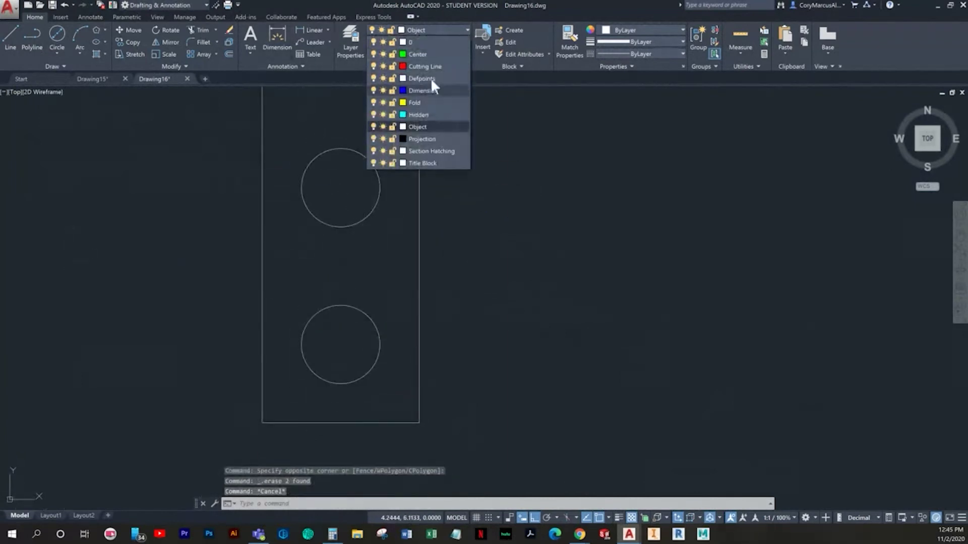
left_click(420, 52)
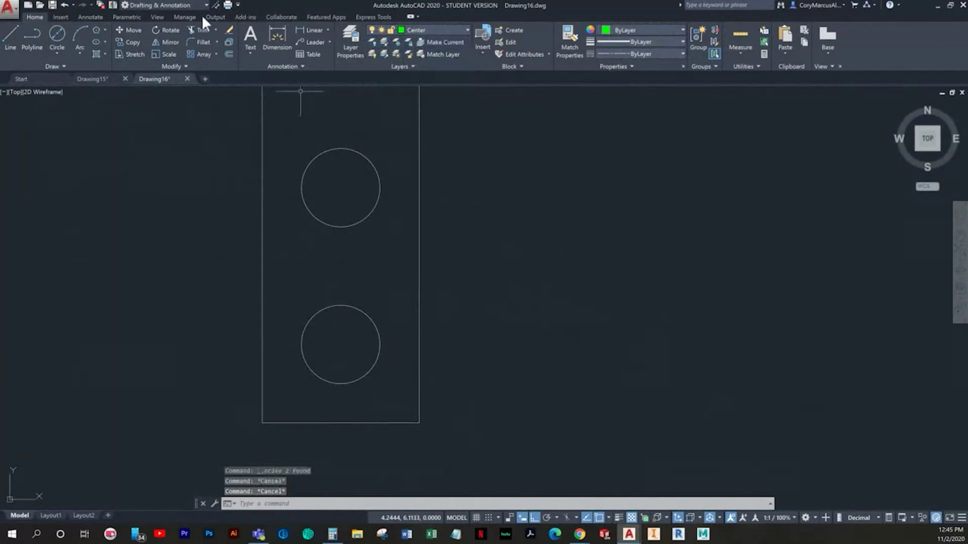
left_click(86, 17)
left_click(334, 43)
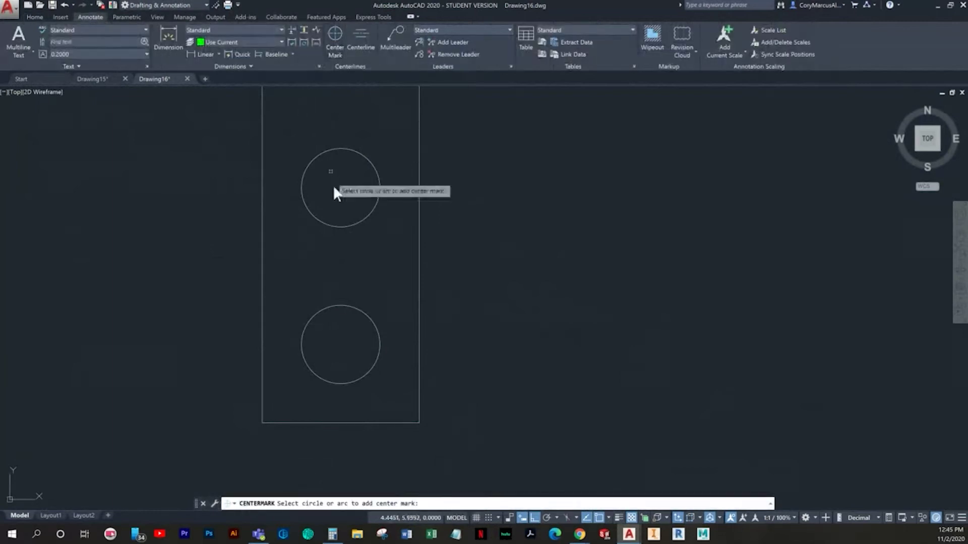
left_click(358, 308)
left_click(374, 211)
scroll(374, 212, "down", 2)
scroll(344, 288, "down", 2)
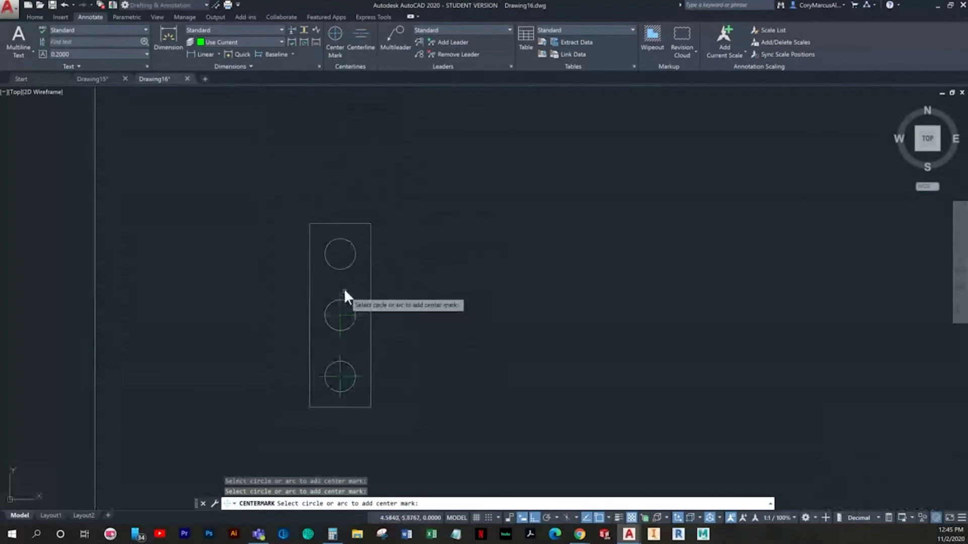
left_click(343, 268)
key("Escape")
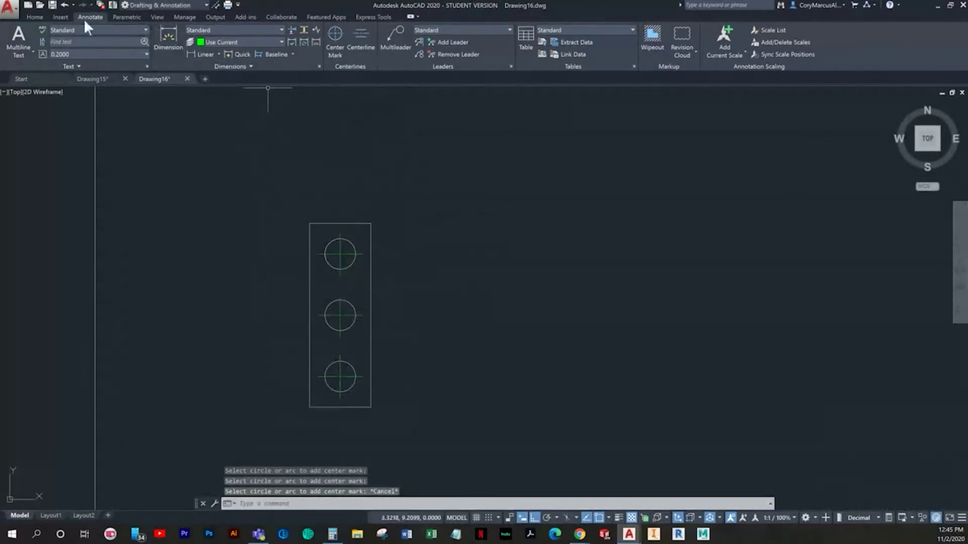
Start a linear dimension from the Home tab
left_click(36, 16)
left_click(306, 31)
scroll(370, 237, "up", 2)
Make the Dimension layer current before dimensioning the holes
left_click(360, 213)
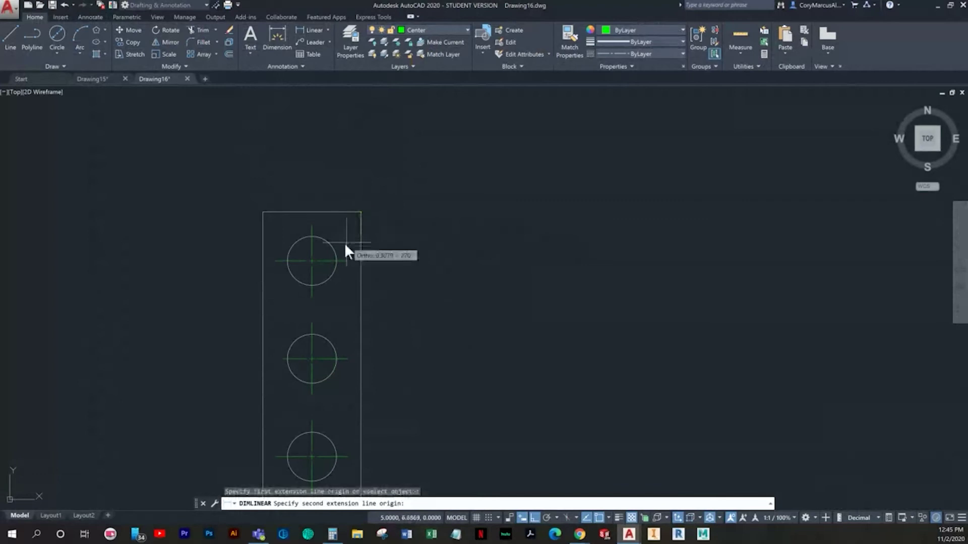
left_click(314, 278)
key("Escape")
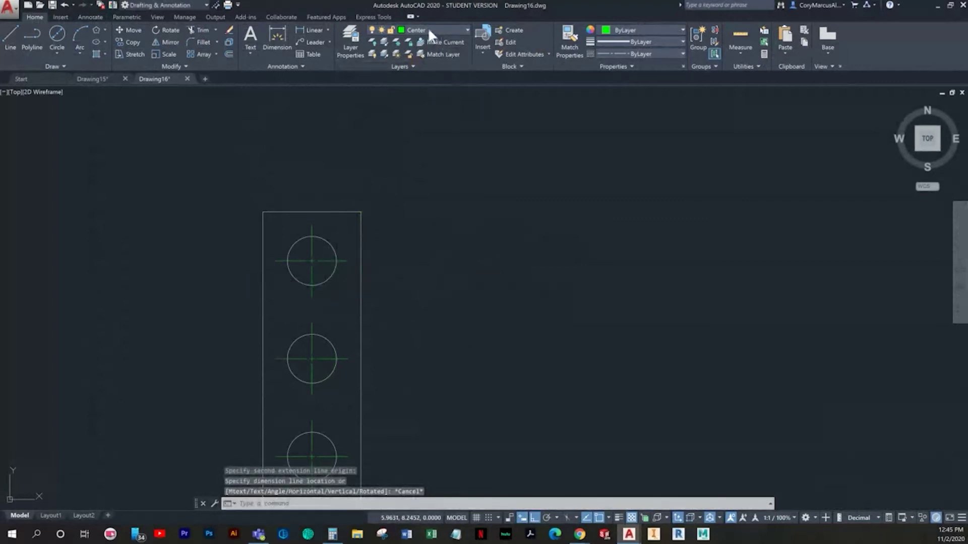
left_click(428, 31)
left_click(420, 96)
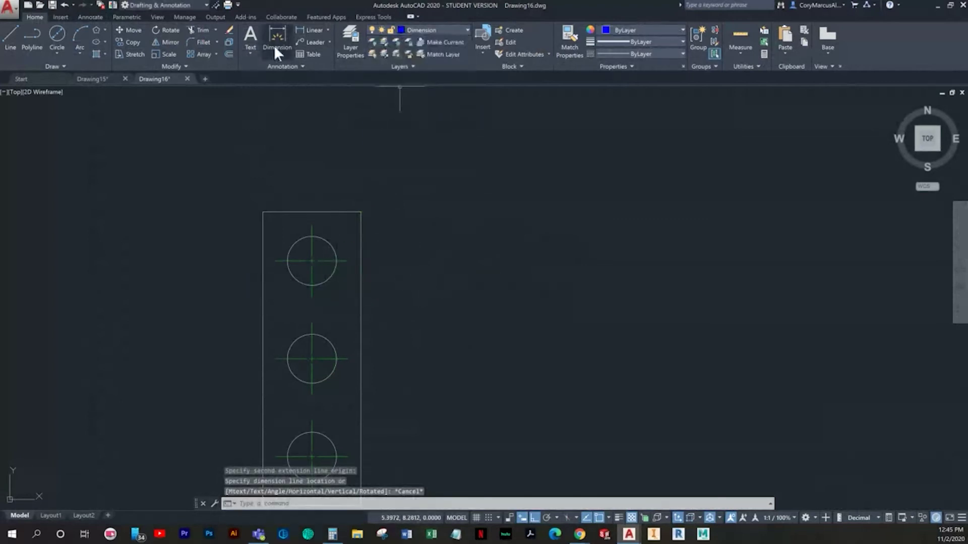
Dimension from the plate's top-right corner to the top and middle holes (0.7500, 1.7500)
left_click(326, 28)
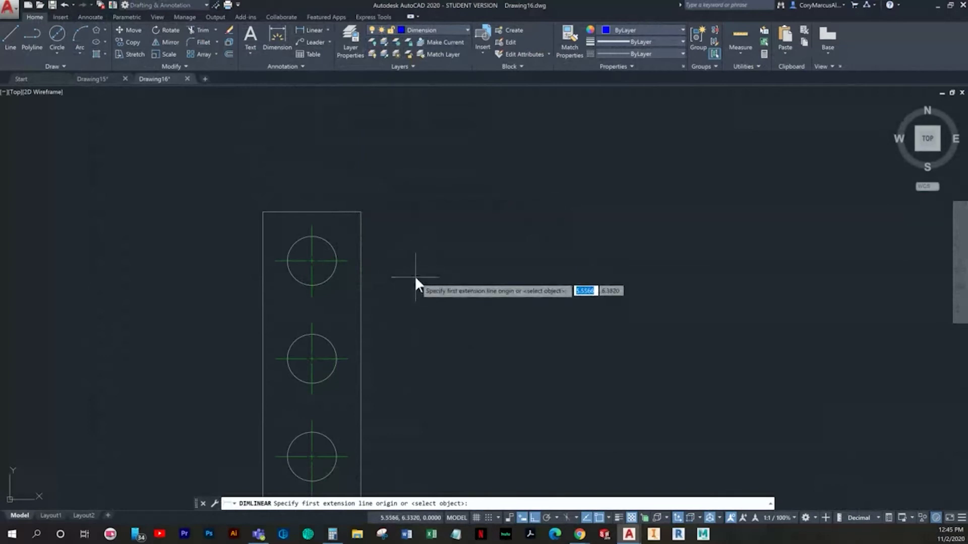
left_click(361, 212)
left_click(312, 285)
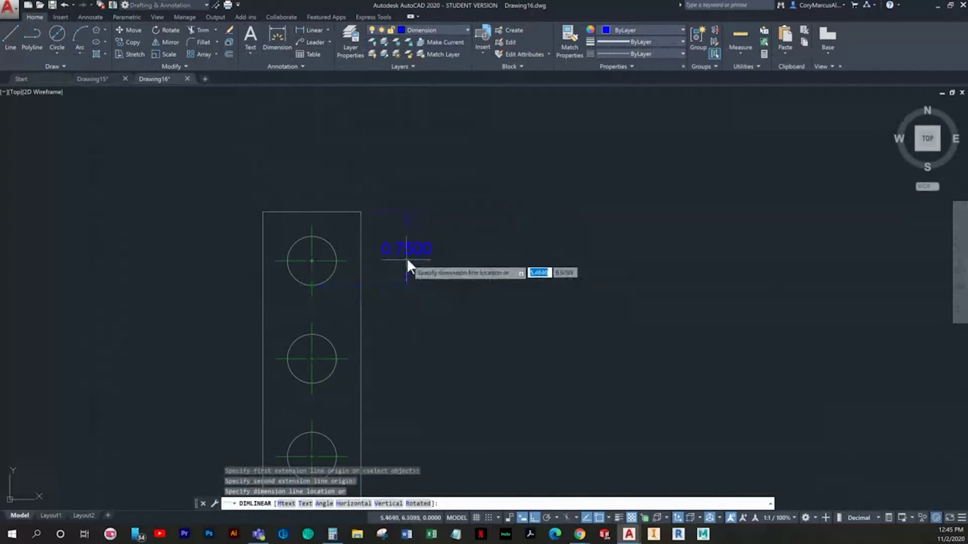
left_click(424, 256)
key("Return")
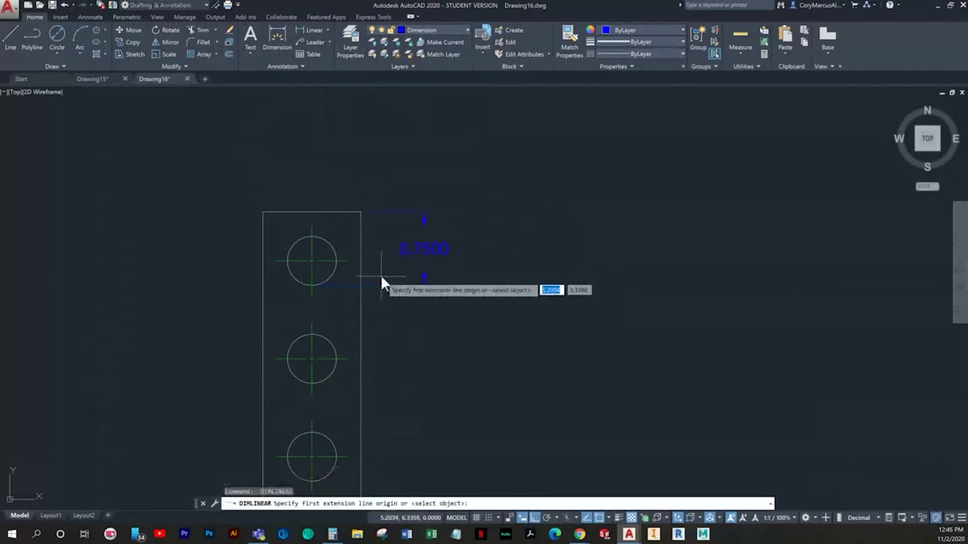
left_click(361, 212)
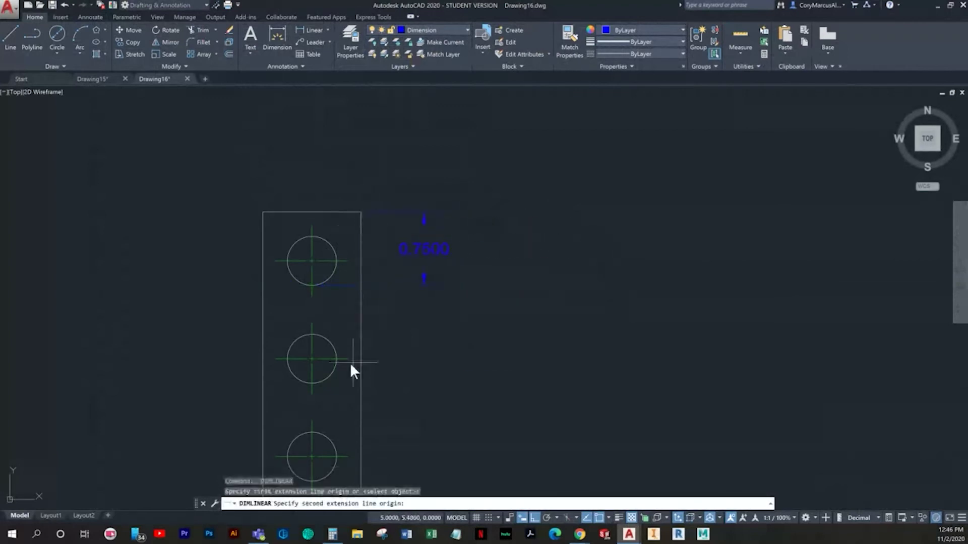
left_click(312, 382)
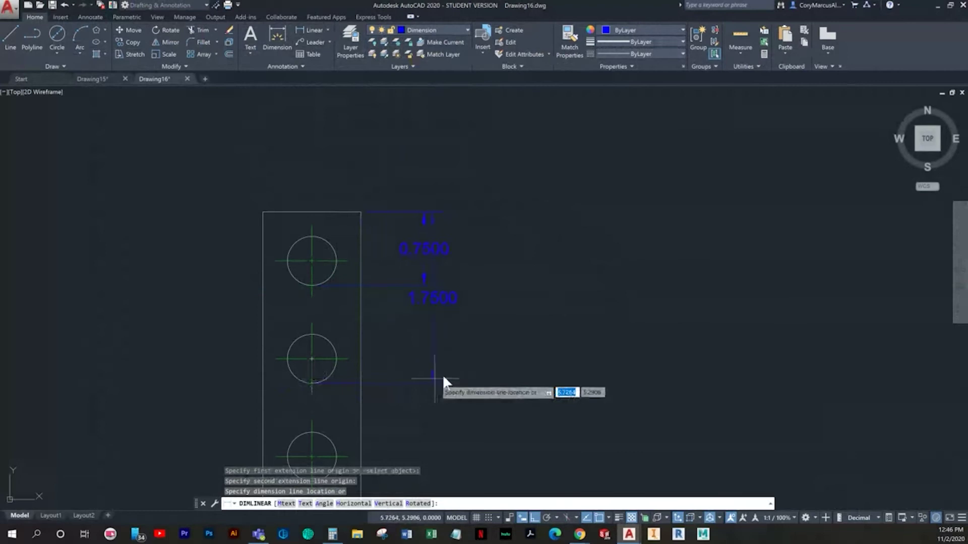
left_click(476, 369)
Add the outermost 2.7500 dimension to the bottom hole, then open the Dimension Style Manager
key("Return")
left_click(357, 212)
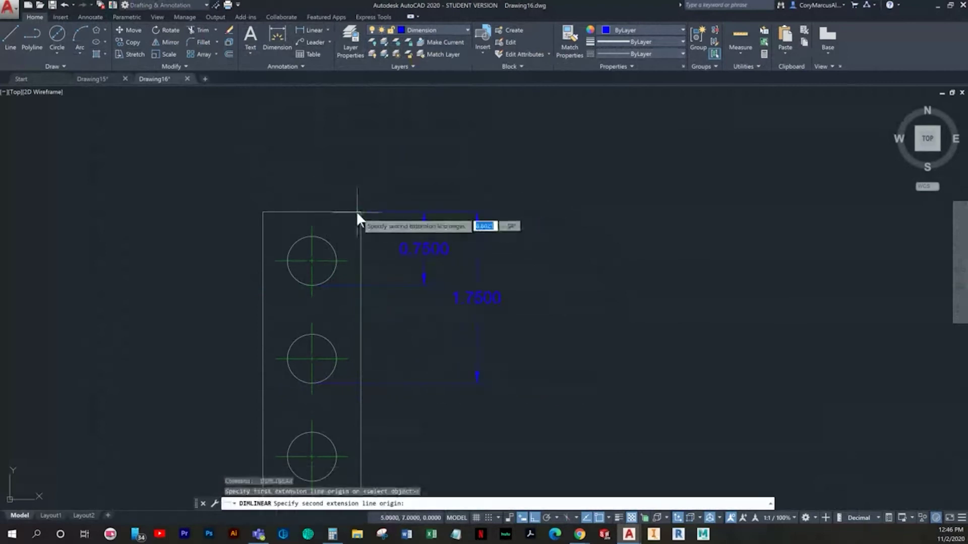
left_click(302, 374)
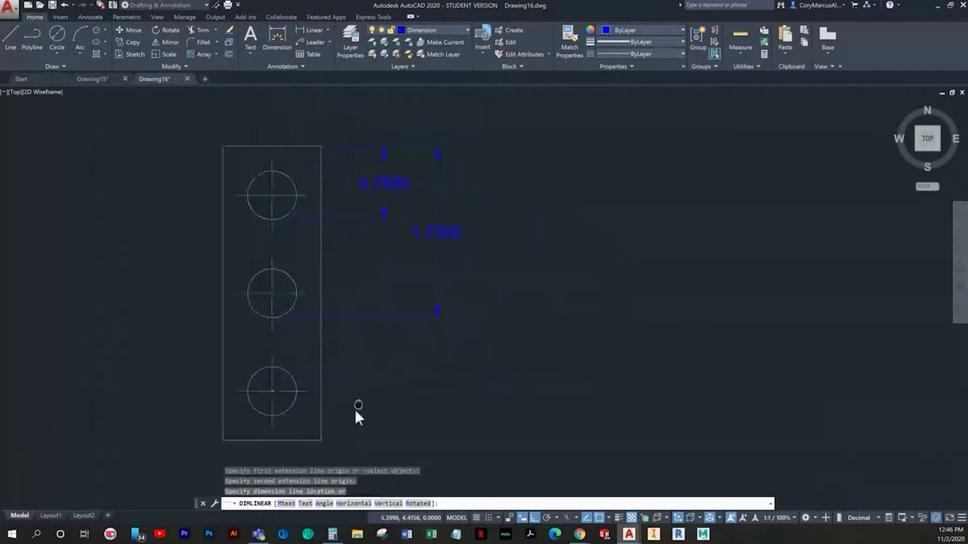
left_click(486, 363)
key("Escape")
key("Escape")
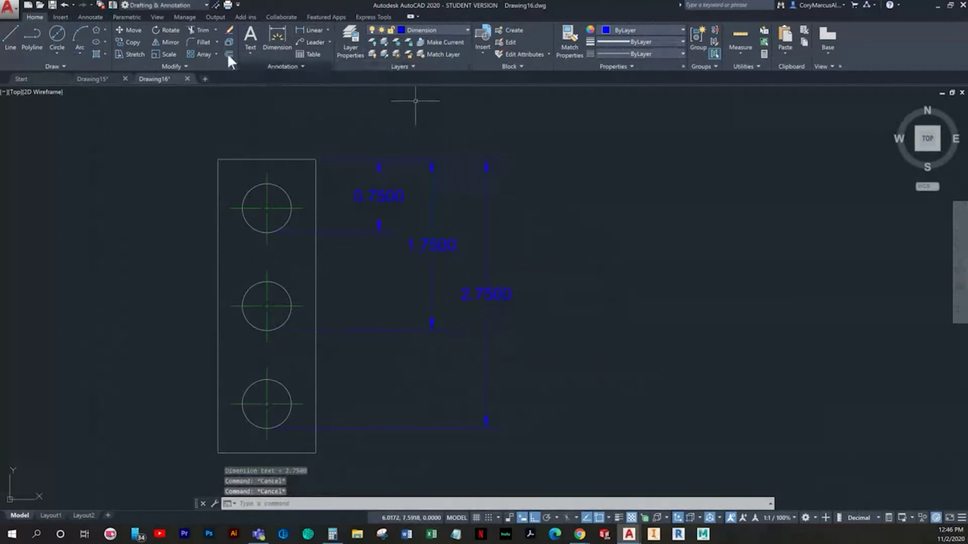
left_click(90, 17)
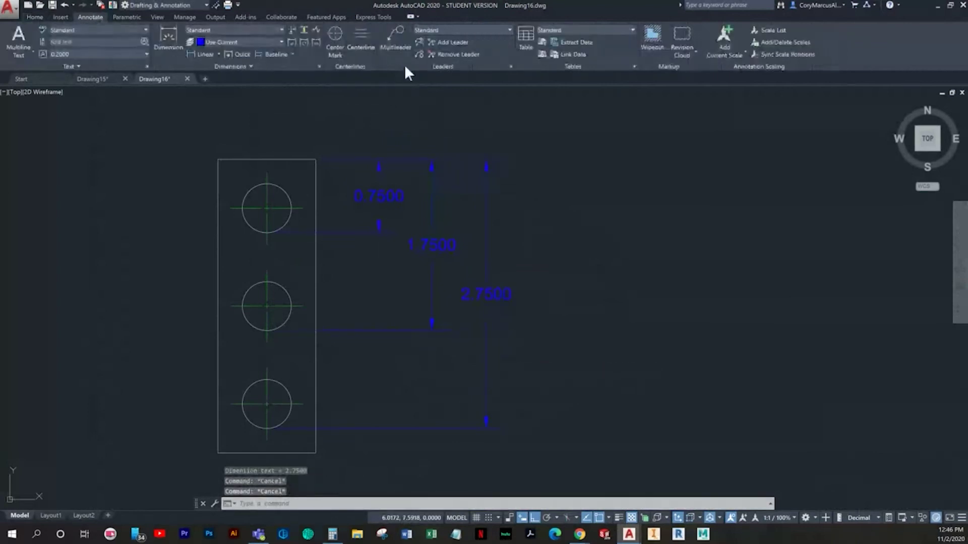
left_click(318, 67)
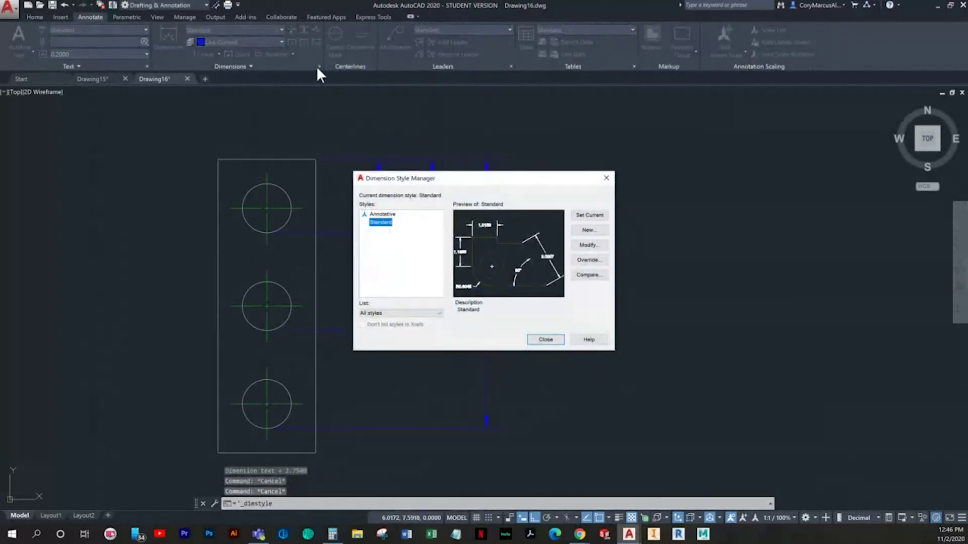
Set the Standard style's primary unit precision to 0.00 so dimensions read 0.75, 1.75, 2.75
left_click(588, 245)
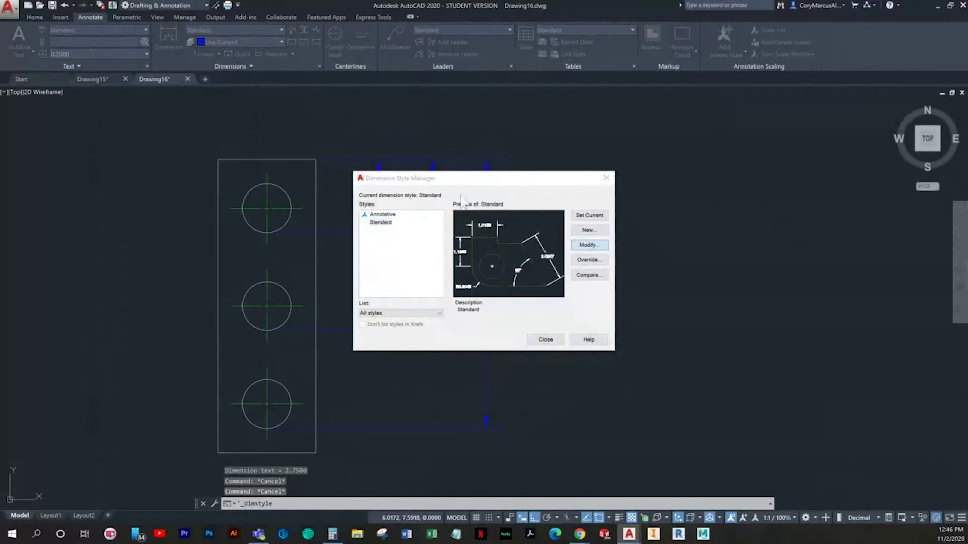
left_click(474, 159)
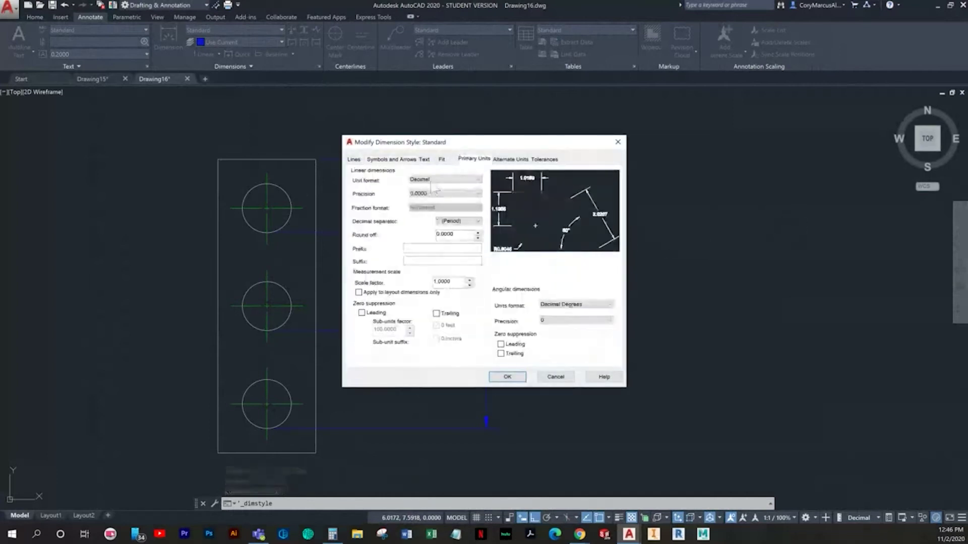
left_click(439, 194)
left_click(429, 214)
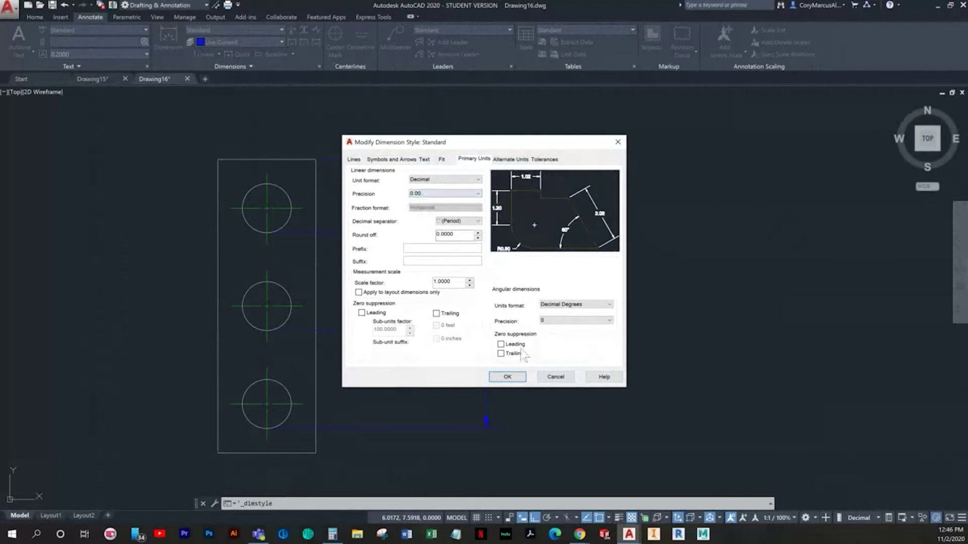
left_click(507, 377)
left_click(545, 339)
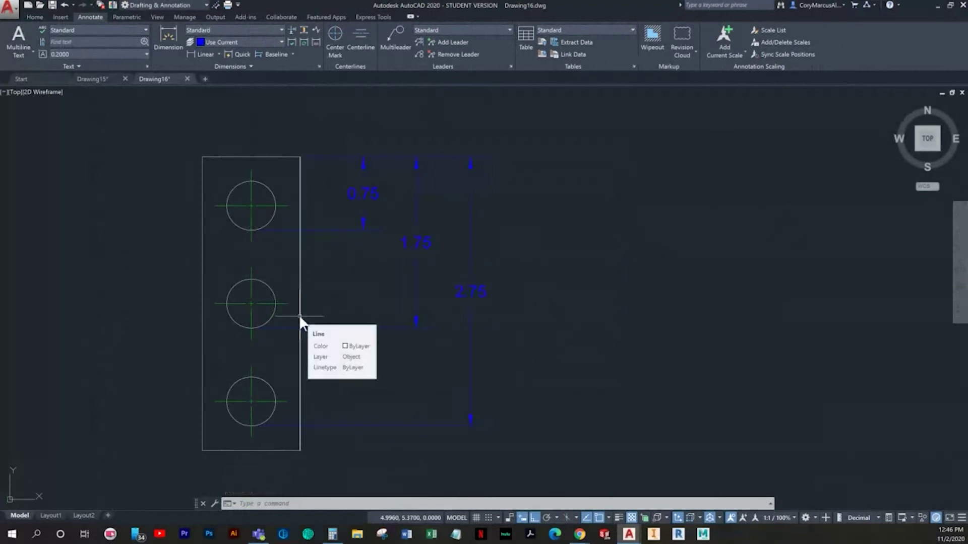
Grip-stretch the top-hole dimension's lower end so it reads 0.87
scroll(319, 280, "up", 5)
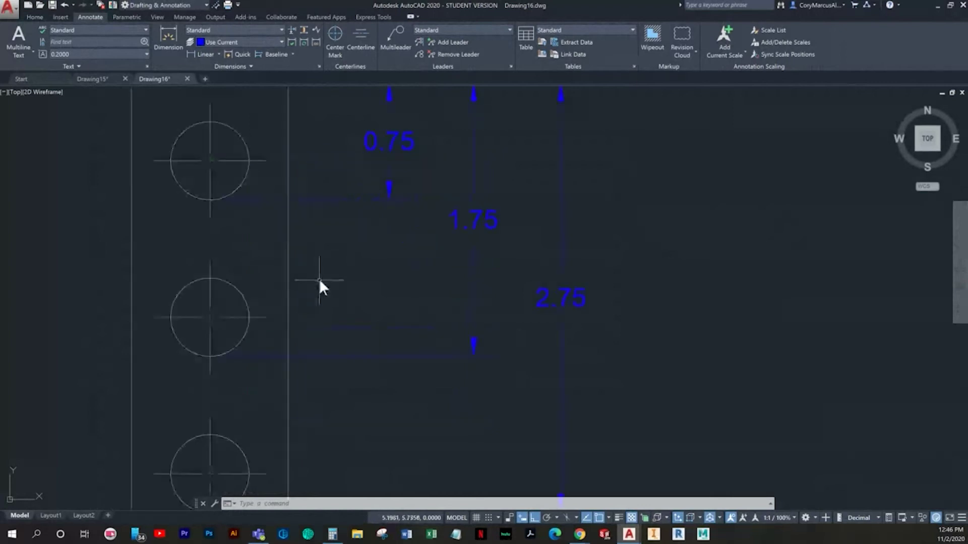
left_click(518, 345)
left_click(376, 359)
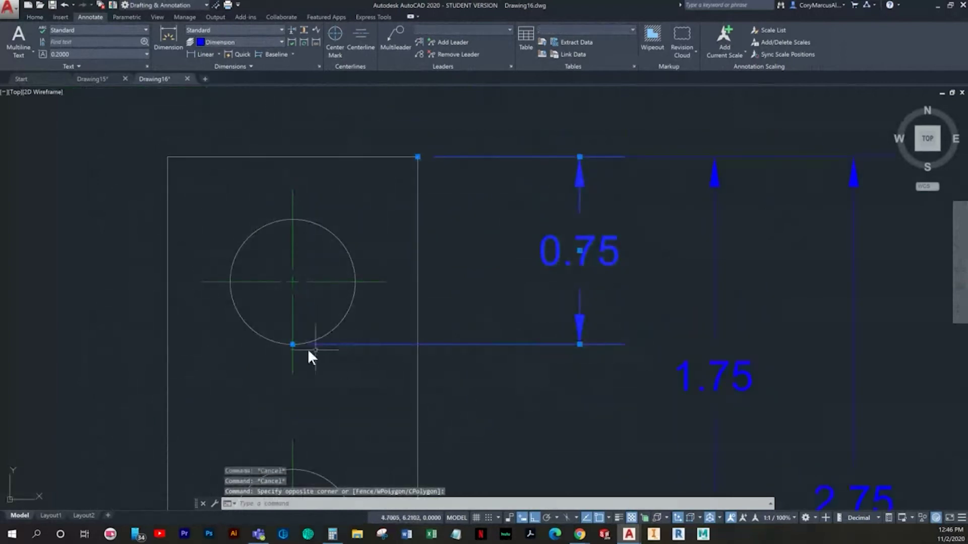
left_click(293, 344)
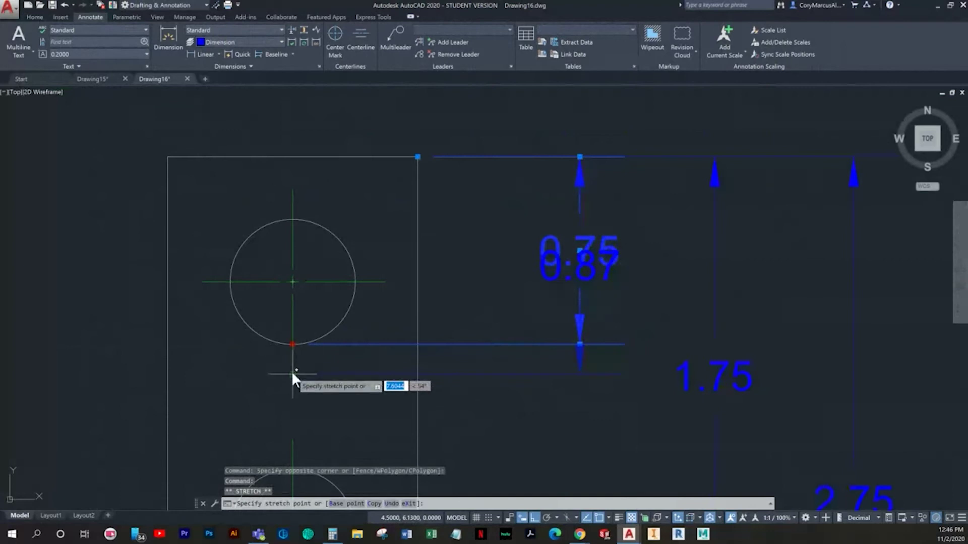
left_click(291, 372)
scroll(334, 394, "up", 4)
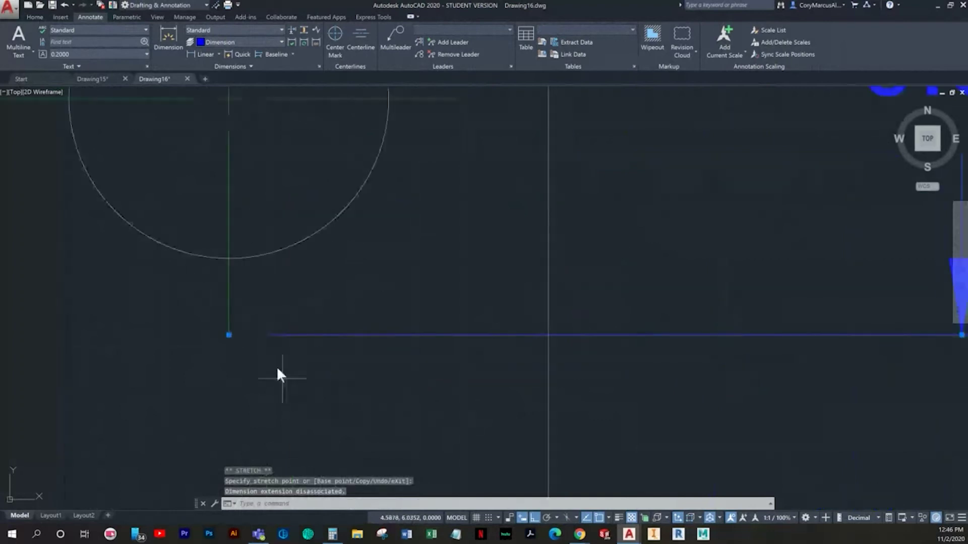
left_click(229, 335)
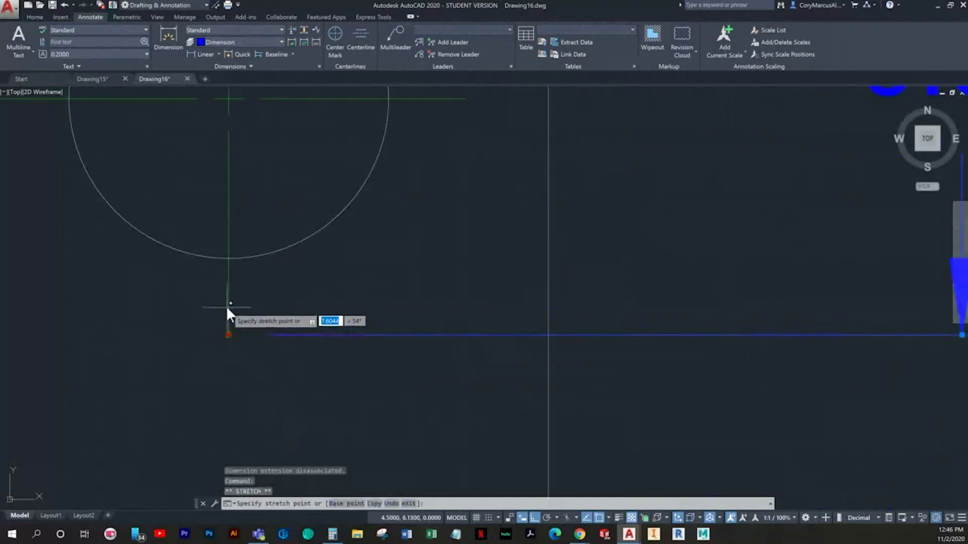
type(".03")
key("Return")
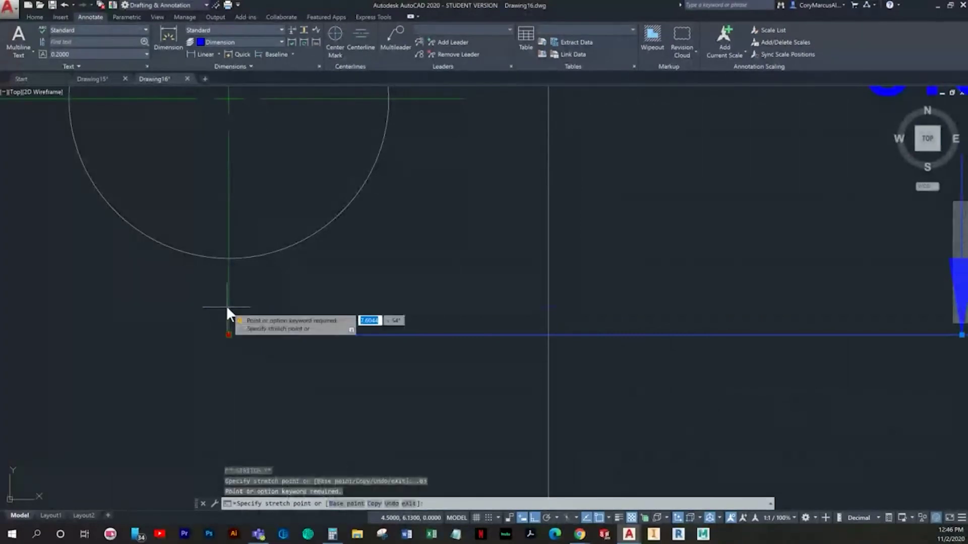
scroll(303, 265, "down", 2)
scroll(304, 273, "down", 2)
key("Escape")
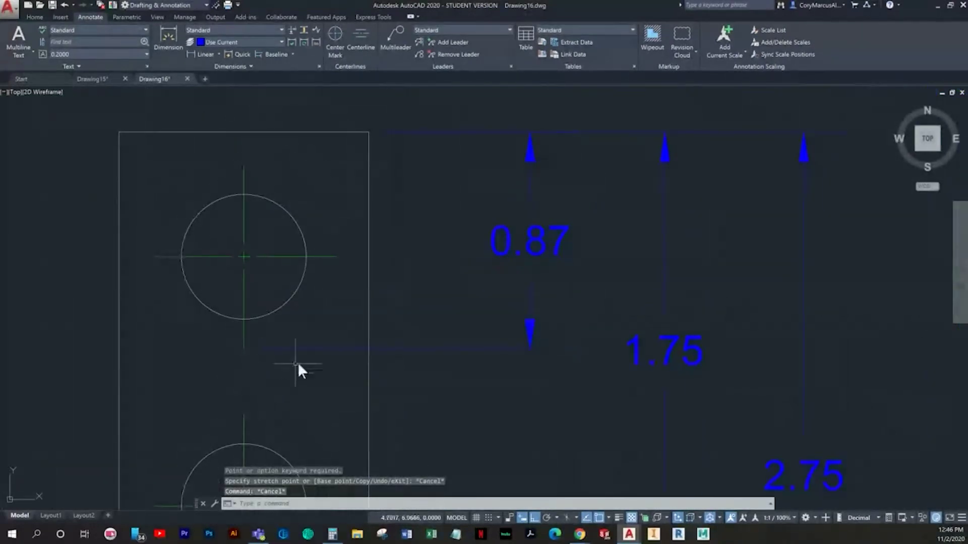
Stretch the top-hole dimension again so it reads 0.84
left_click(459, 403)
left_click(422, 341)
left_click(247, 348)
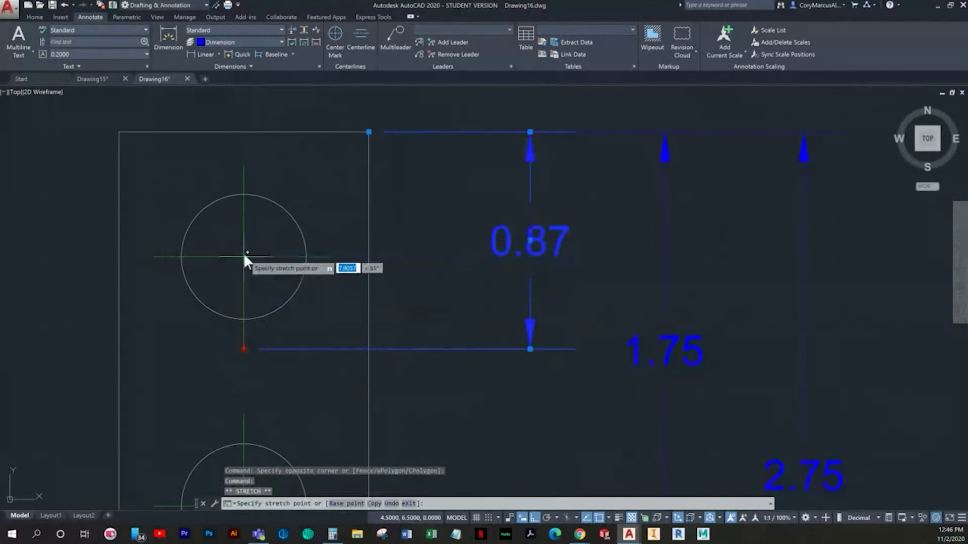
left_click(243, 253)
key("Escape")
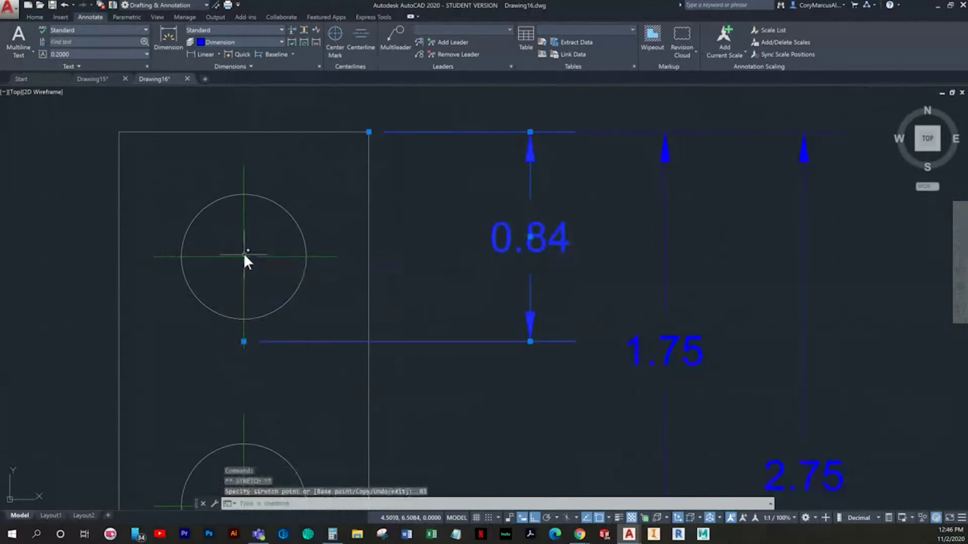
Stretch the middle-hole dimension by 0.05 so it reads 1.80
scroll(304, 294, "down", 2)
left_click(428, 329)
left_click(388, 273)
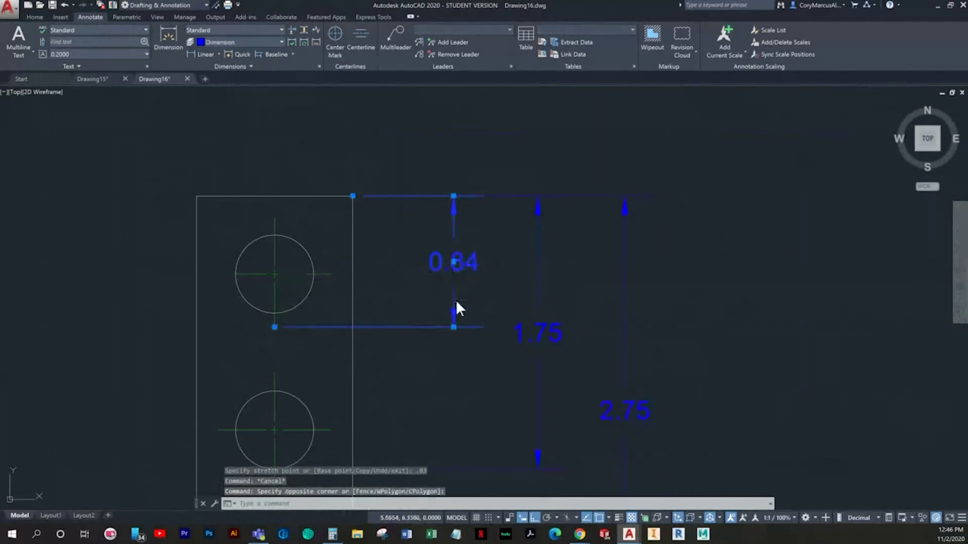
key("Escape")
scroll(454, 310, "down", 3)
scroll(394, 308, "up", 2)
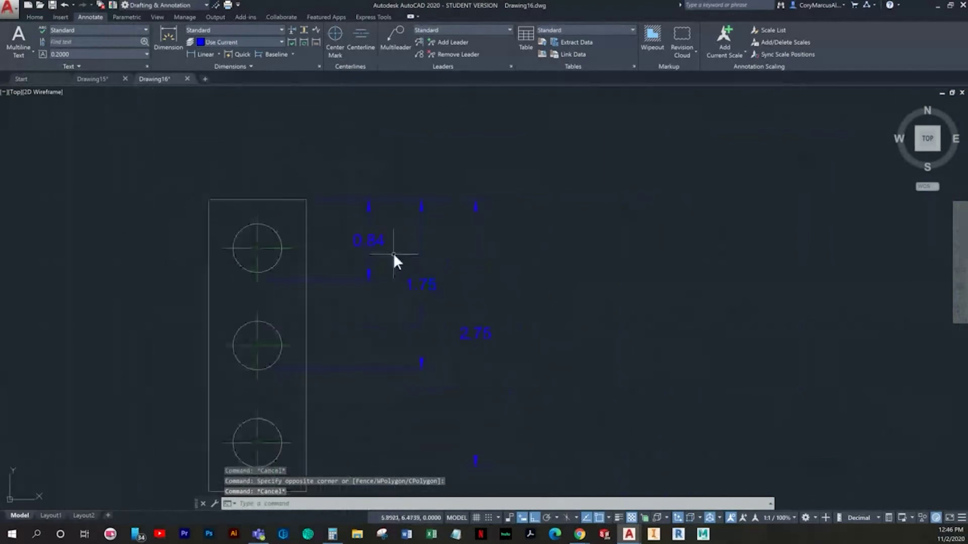
left_click(360, 364)
left_click(331, 317)
scroll(268, 365, "up", 2)
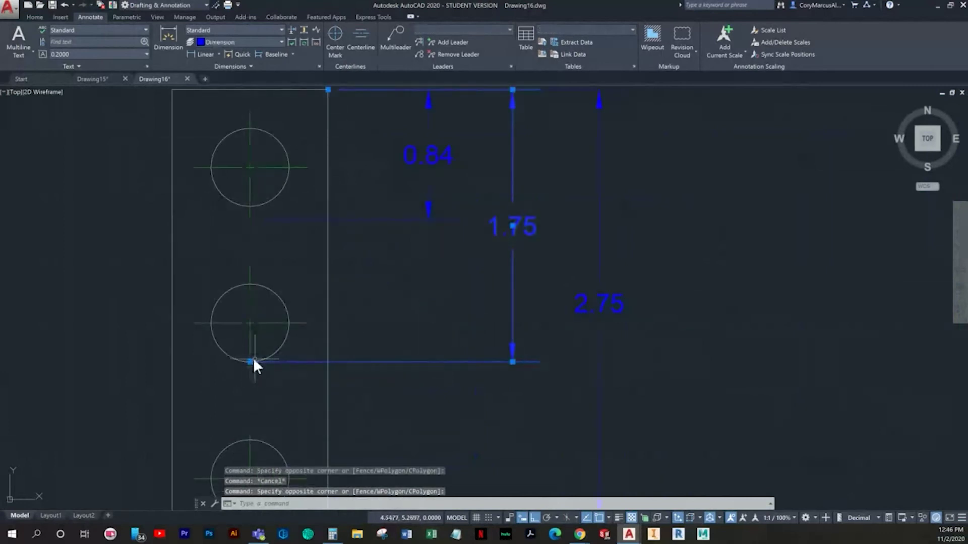
left_click(249, 361)
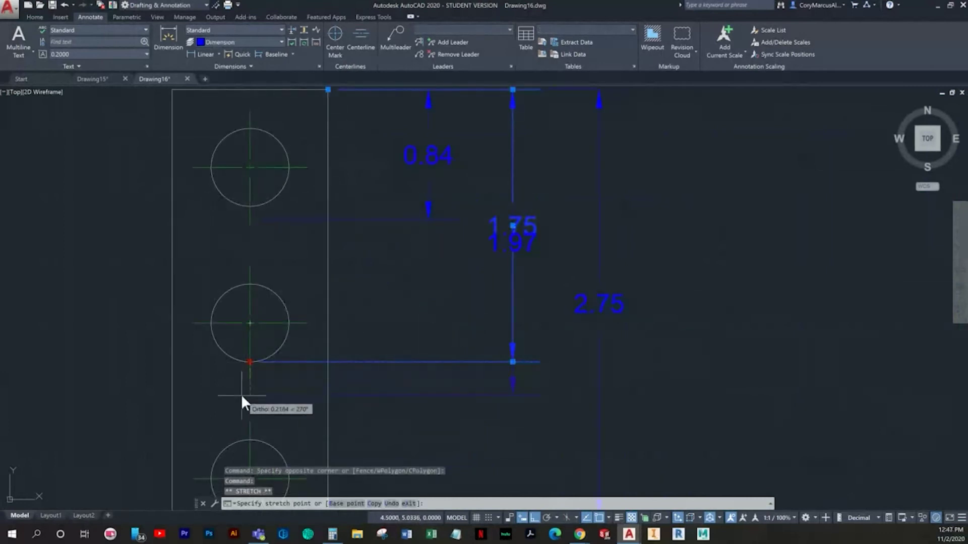
type(".05")
key("Return")
key("Escape")
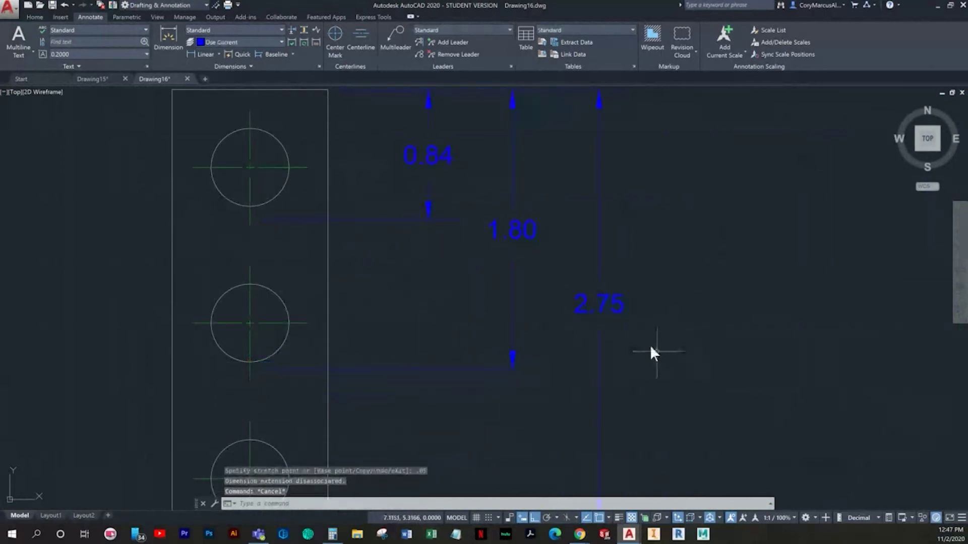
Try stretching the bottom-hole dimension to 3.00, then undo it back to 2.75
left_click(600, 333)
middle_click_drag(429, 422, 397, 305)
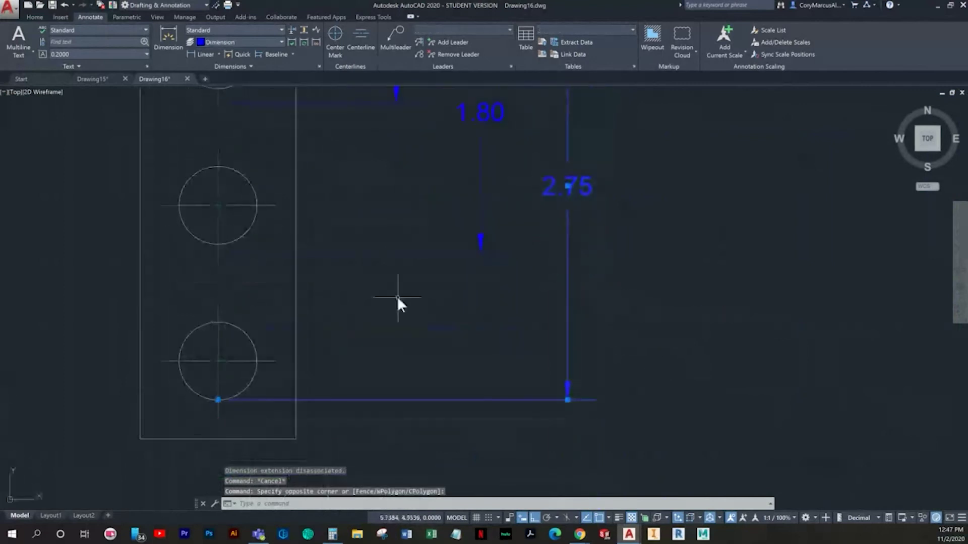
left_click(218, 400)
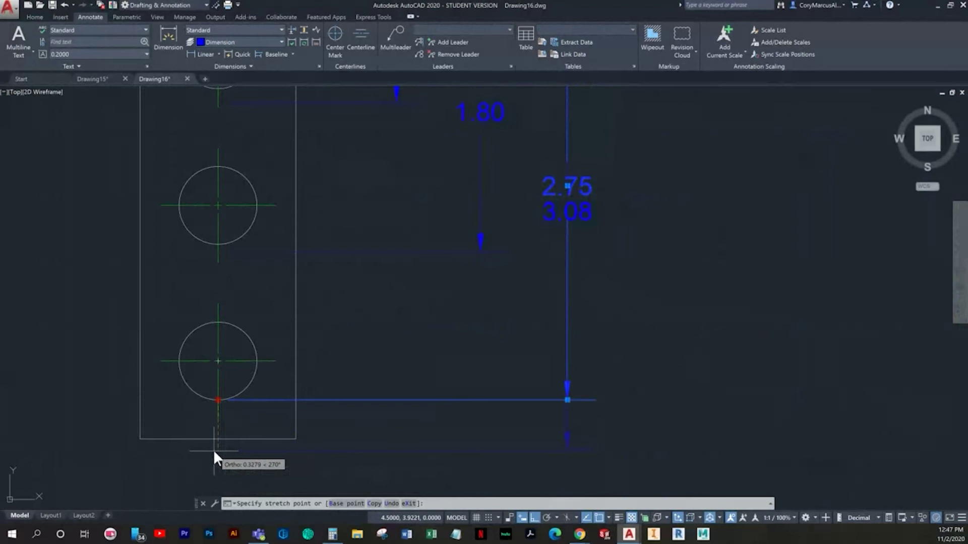
type(".25")
key("Return")
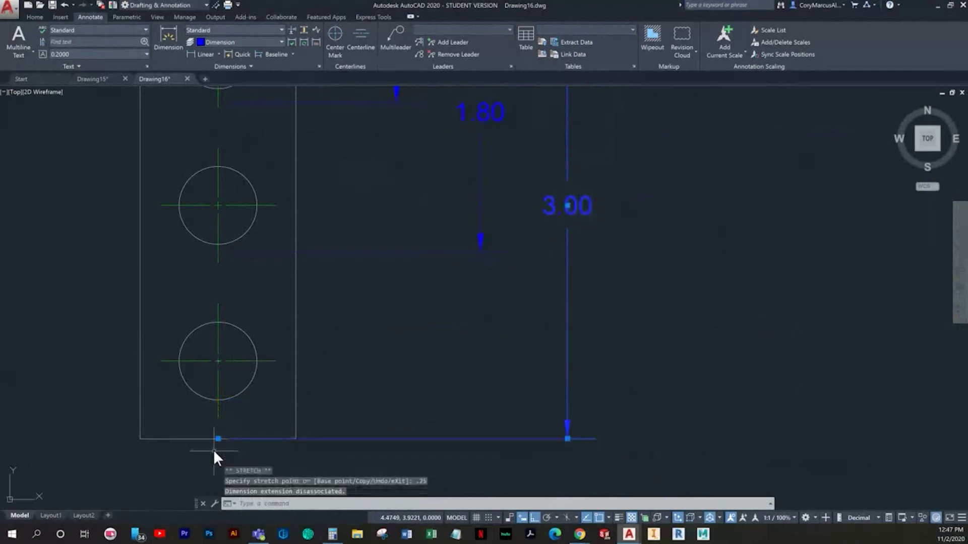
key("ctrl+z")
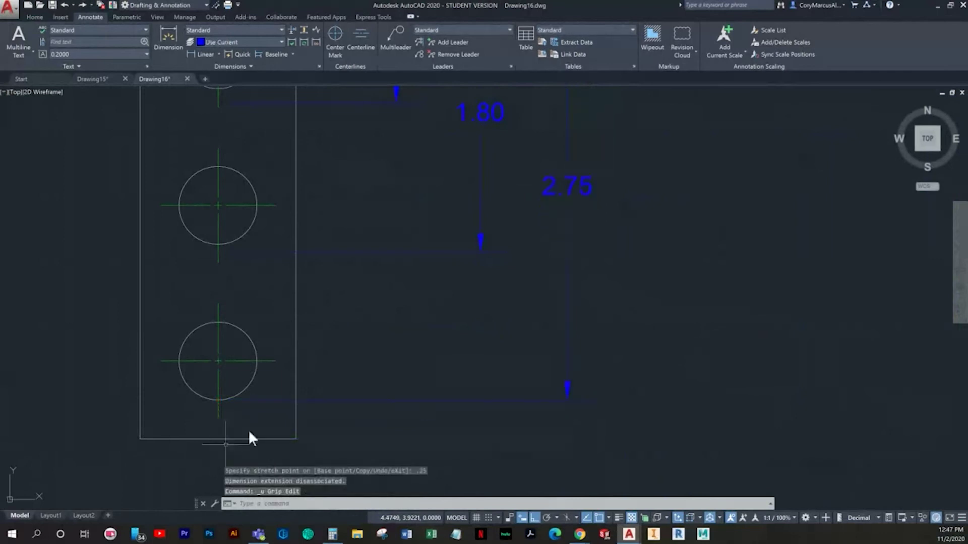
key("Escape")
Stretch the bottom-hole dimension by 0.05 so it reads 2.80
left_click(568, 328)
left_click(310, 375)
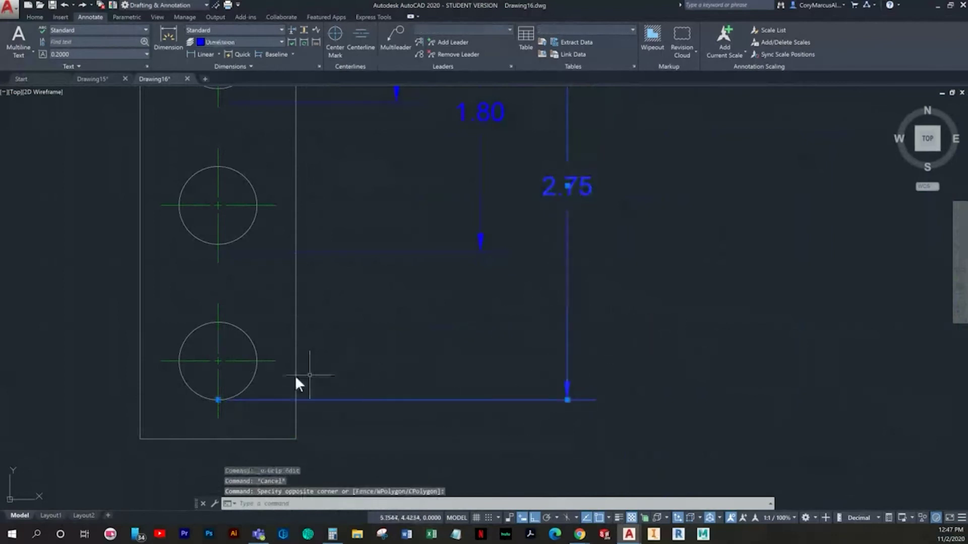
left_click(219, 396)
key("Escape")
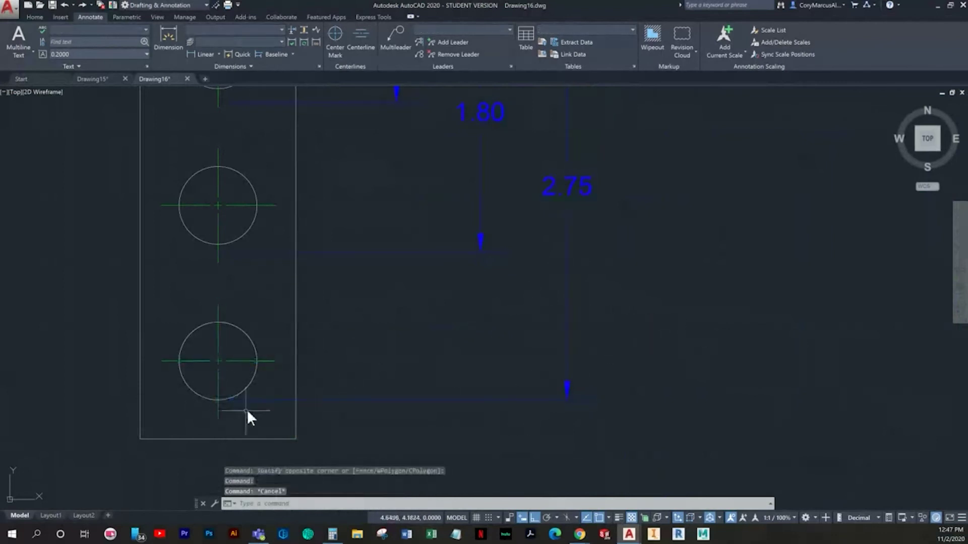
left_click(246, 409)
left_click(244, 384)
key("Escape")
left_click(268, 391)
left_click(236, 396)
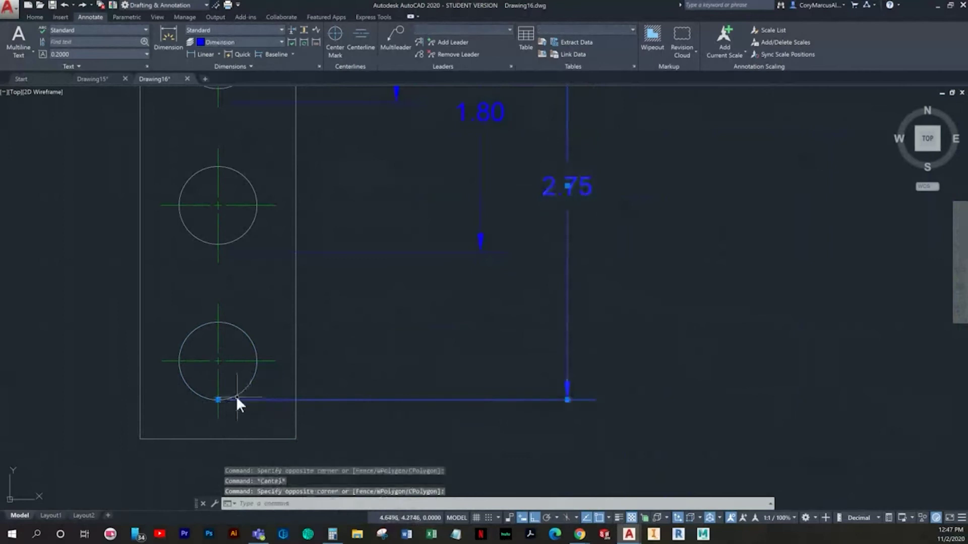
left_click(217, 400)
type(".5")
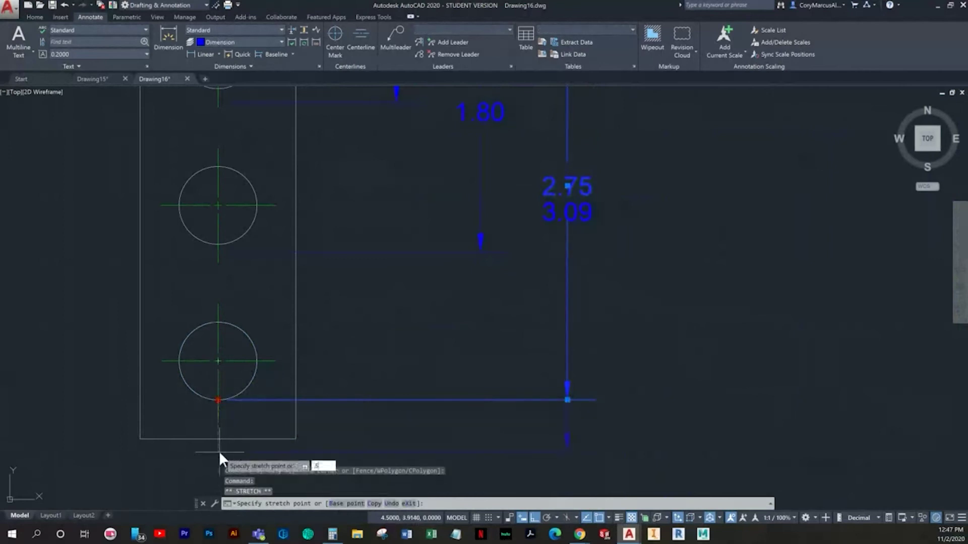
key("BackSpace")
type("05")
key("Return")
key("Escape")
Add a 3.00 overall height dimension along the plate's right edge
scroll(483, 323, "down", 5)
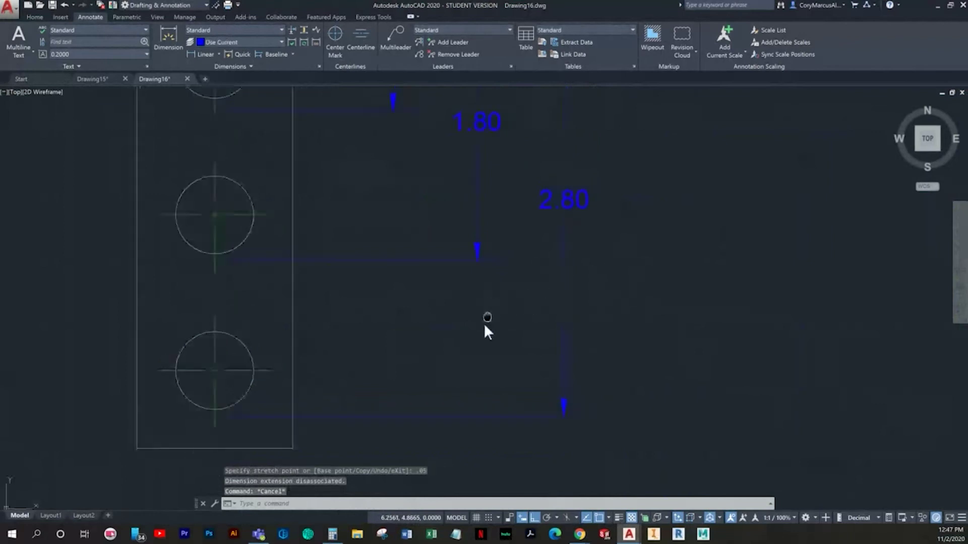
middle_click_drag(470, 318, 432, 319)
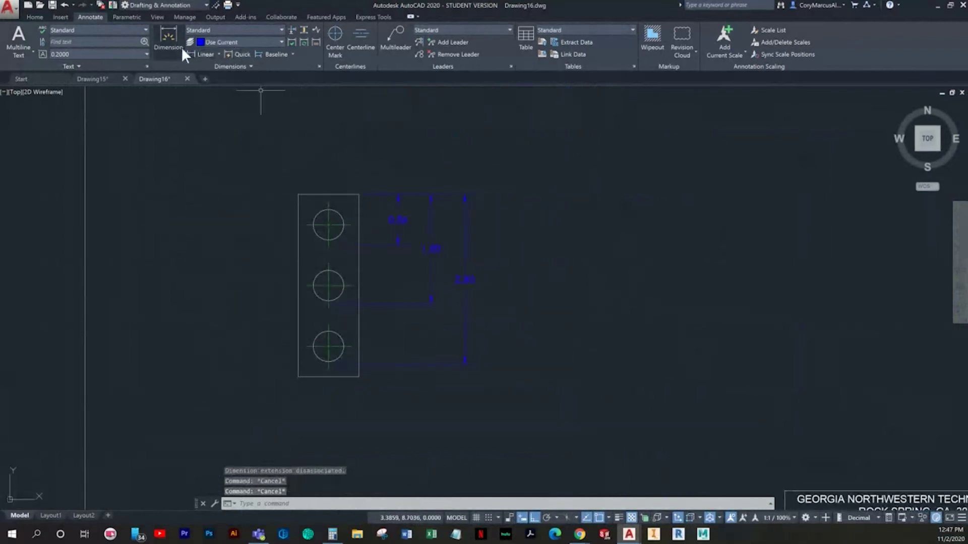
left_click(203, 54)
left_click(359, 196)
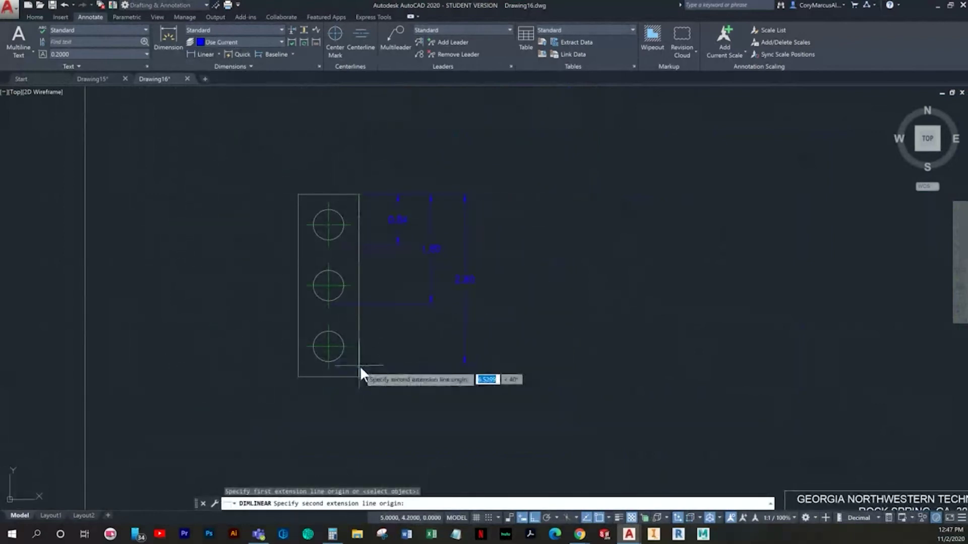
left_click(360, 378)
left_click(499, 314)
key("Escape")
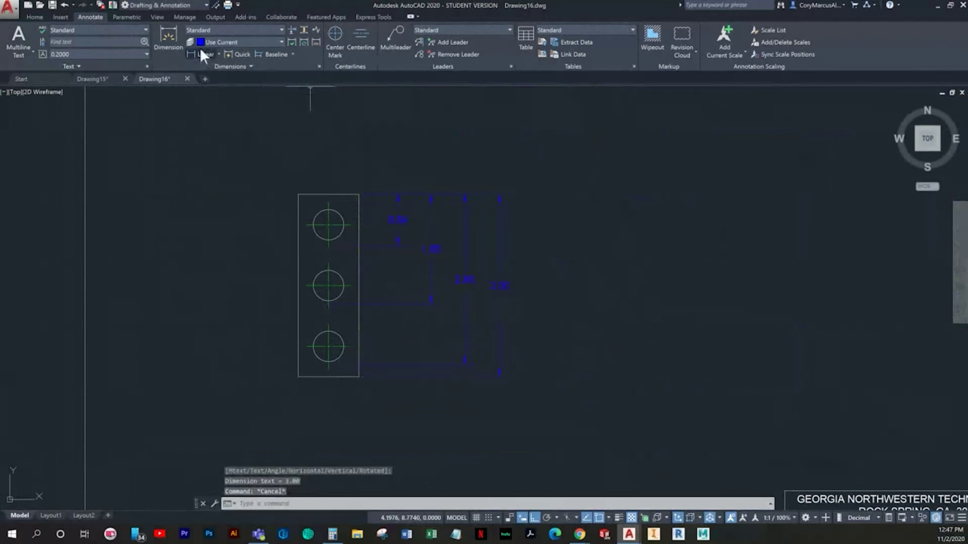
left_click(167, 40)
scroll(333, 202, "up", 4)
left_click(344, 243)
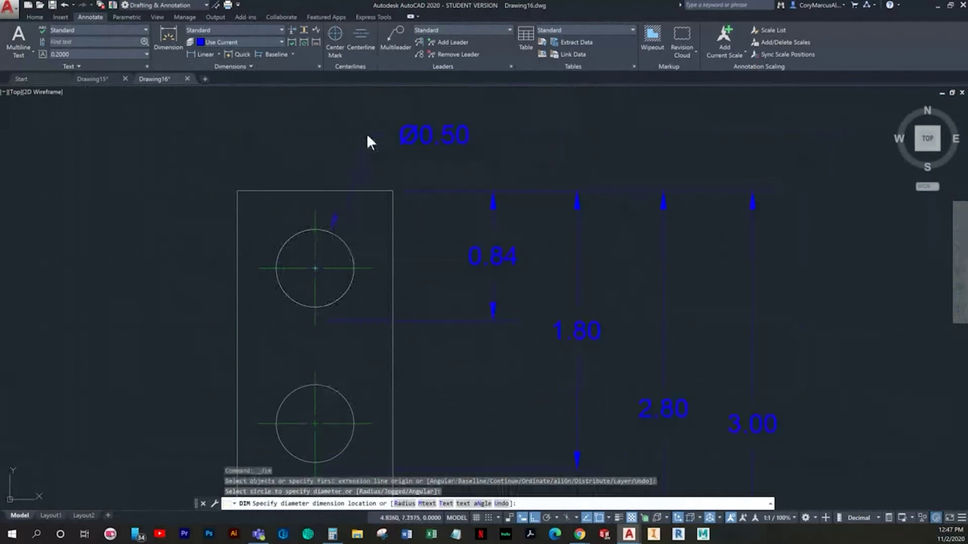
left_click(399, 144)
key("Escape")
double_click(406, 144)
type("3X")
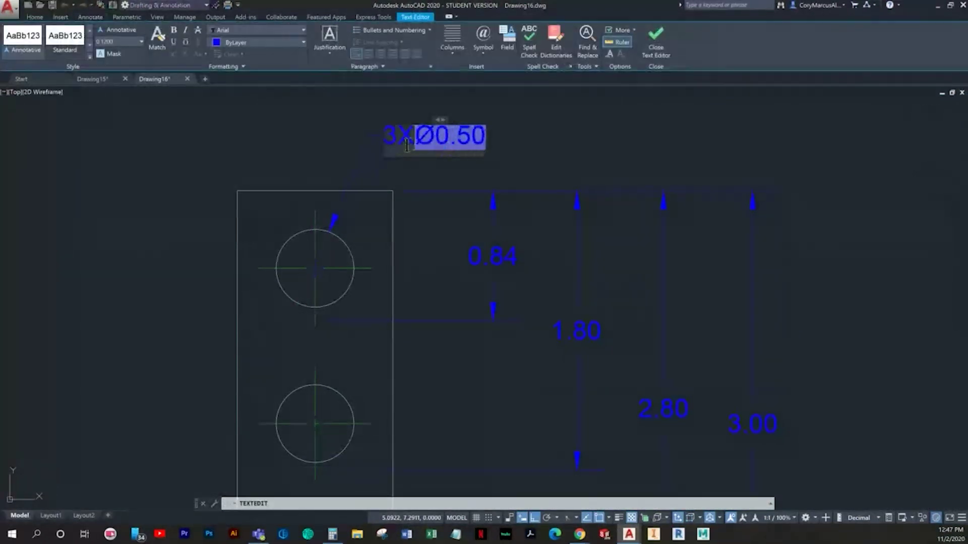
left_click(537, 151)
key("Escape")
left_click(469, 151)
left_click(434, 115)
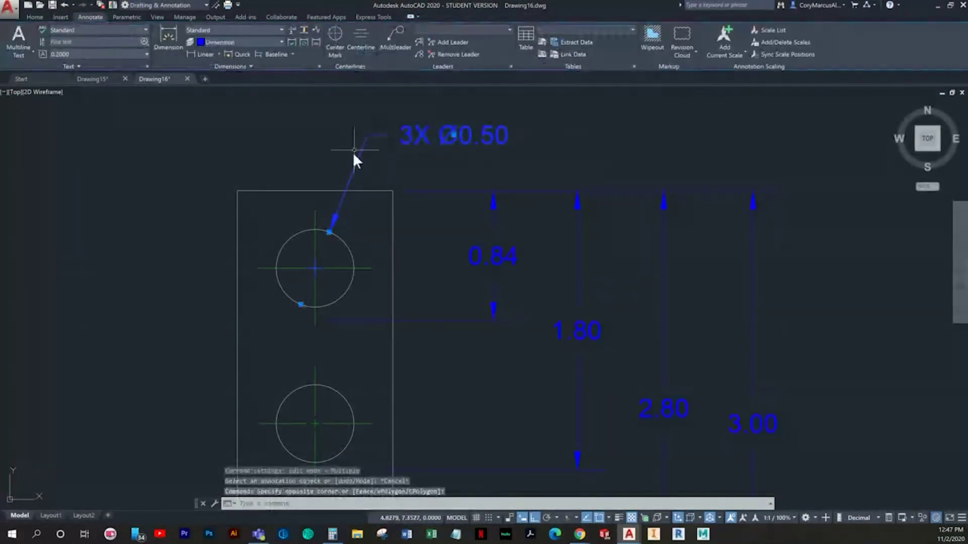
scroll(391, 270, "down", 4)
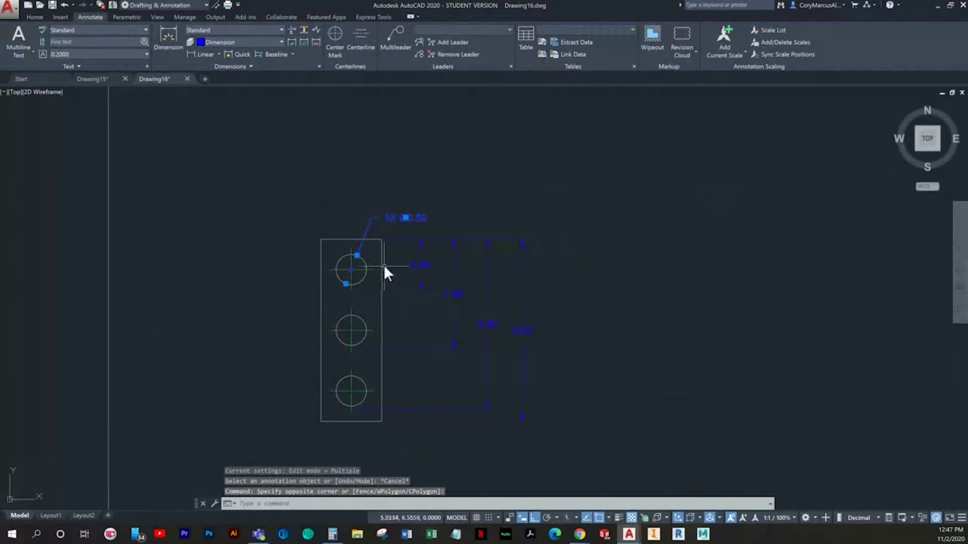
left_click(406, 218)
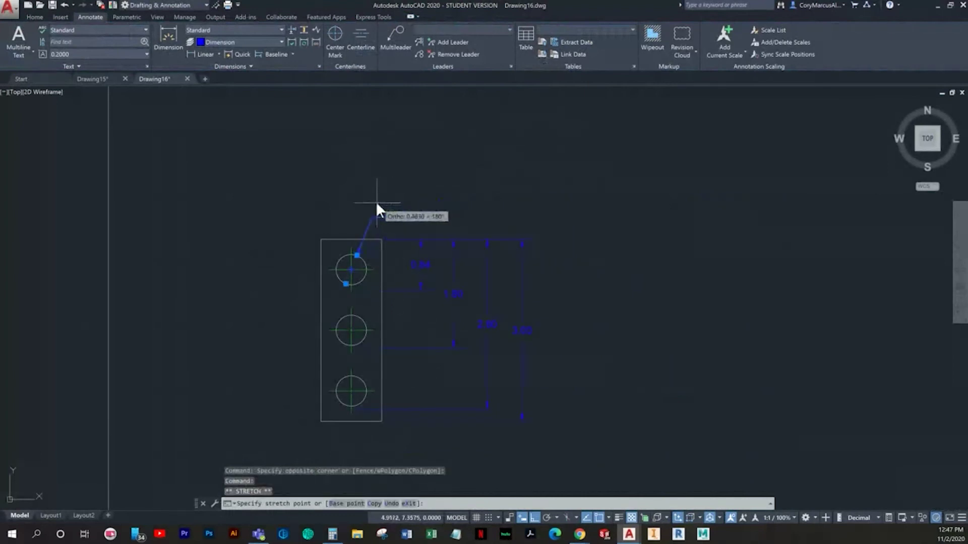
key("F10")
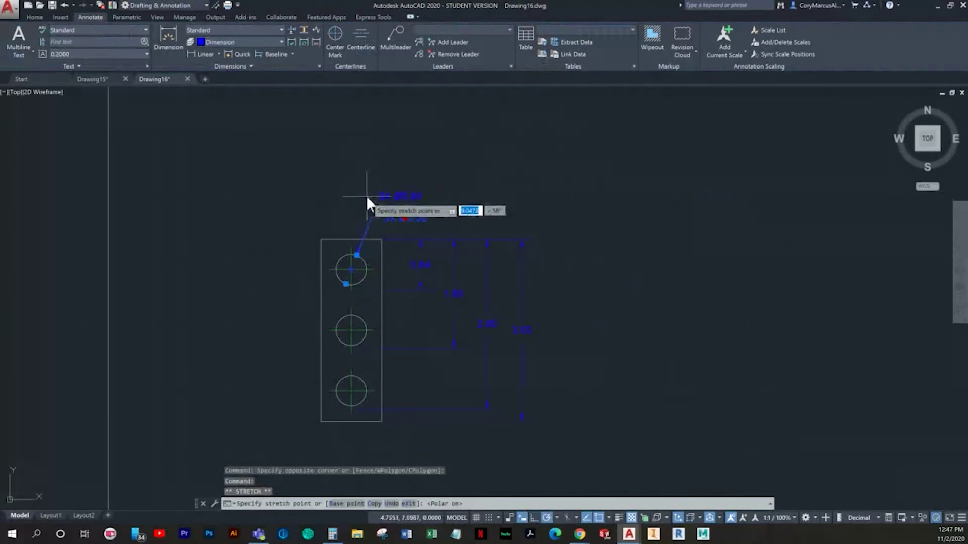
key("Escape")
scroll(383, 223, "up", 2)
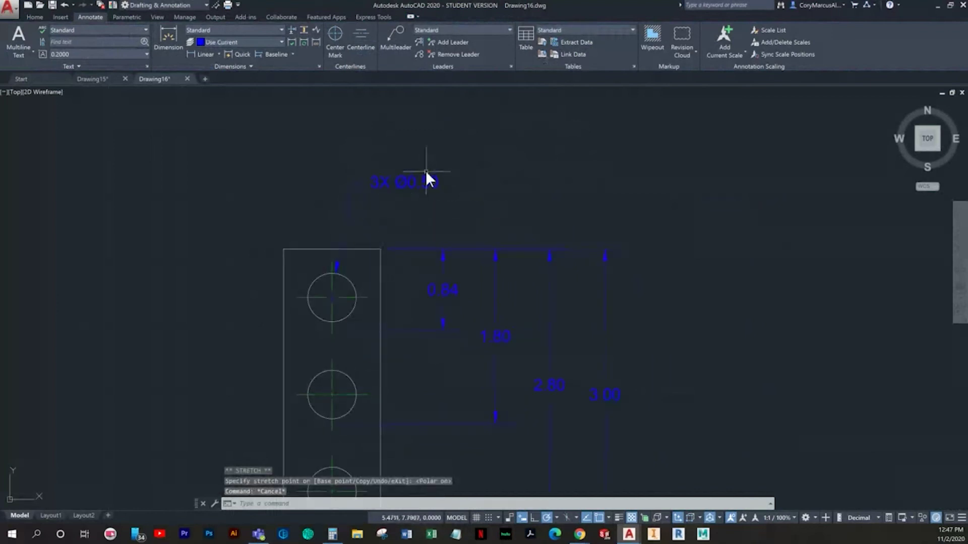
middle_click_drag(453, 262, 369, 211)
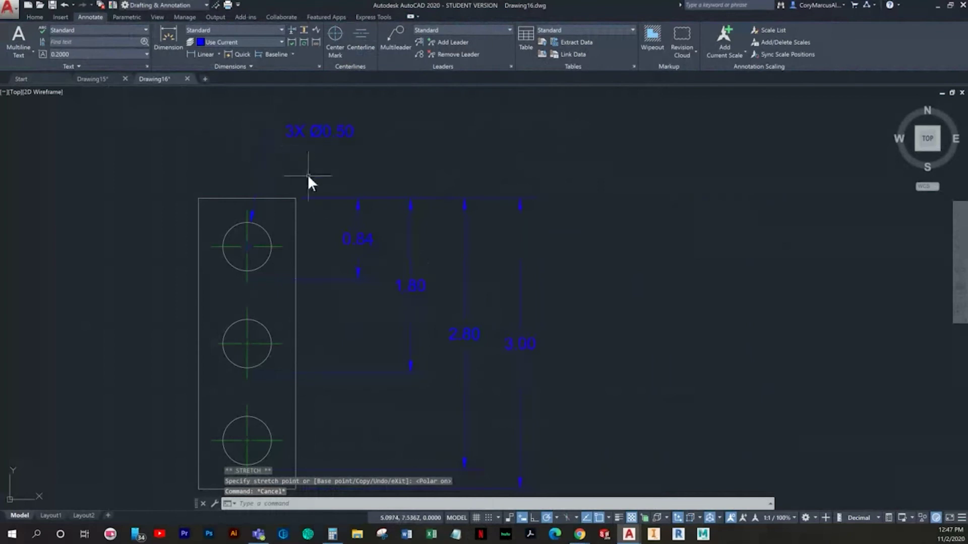
middle_click_drag(421, 327, 367, 276)
scroll(401, 305, "down", 2)
middle_click_drag(295, 177, 329, 243)
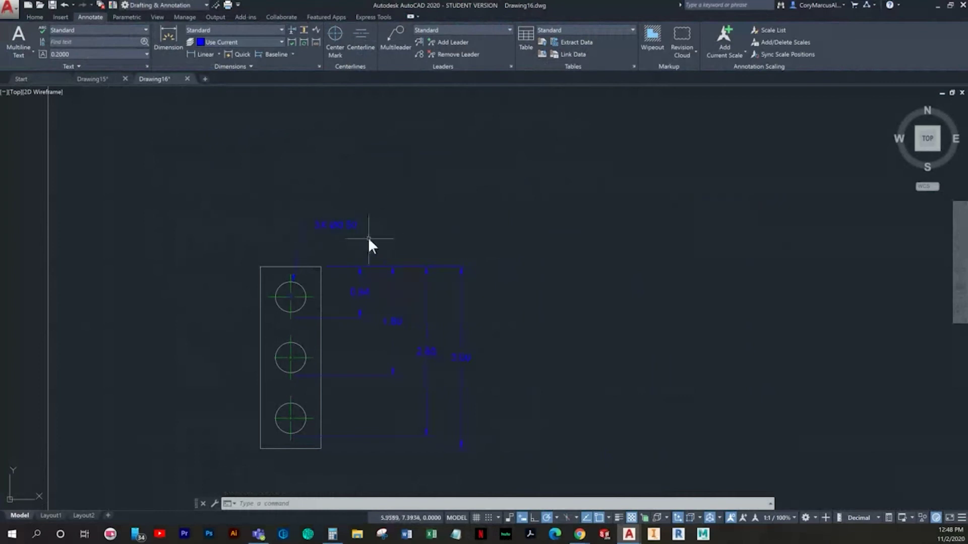
middle_click_drag(422, 263, 392, 228)
Place a 1.00 width dimension under the plate's bottom edge, then select the whole drawing
key("Escape")
key("Escape")
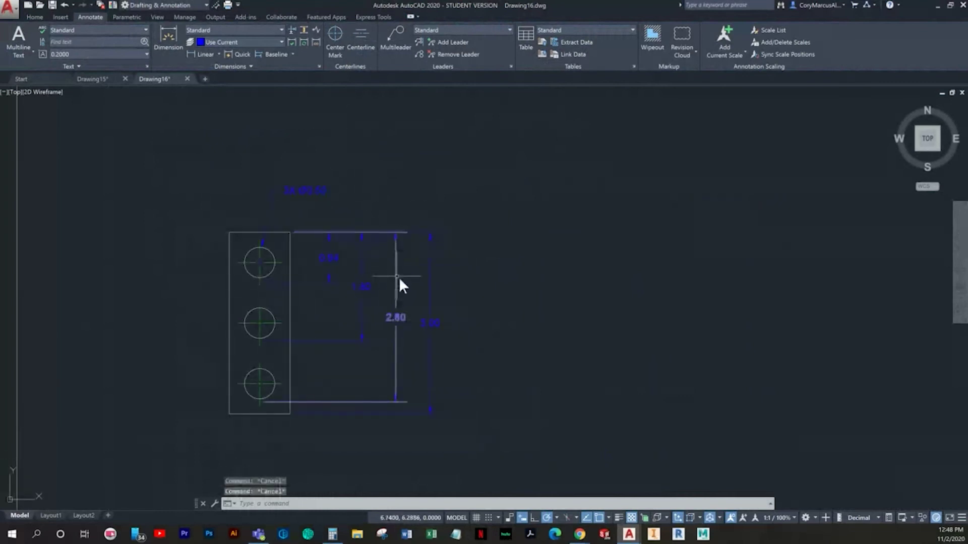
left_click(469, 448)
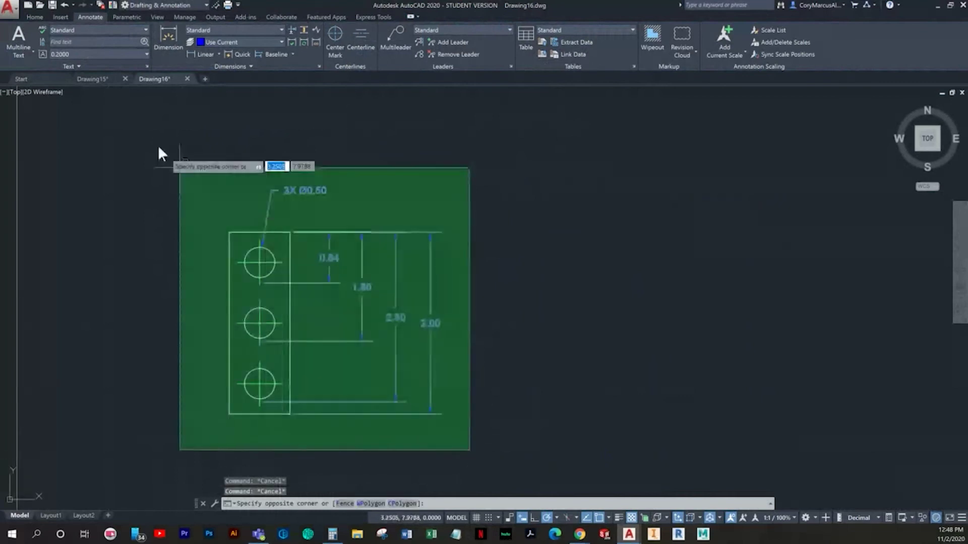
left_click(160, 134)
left_click(169, 39)
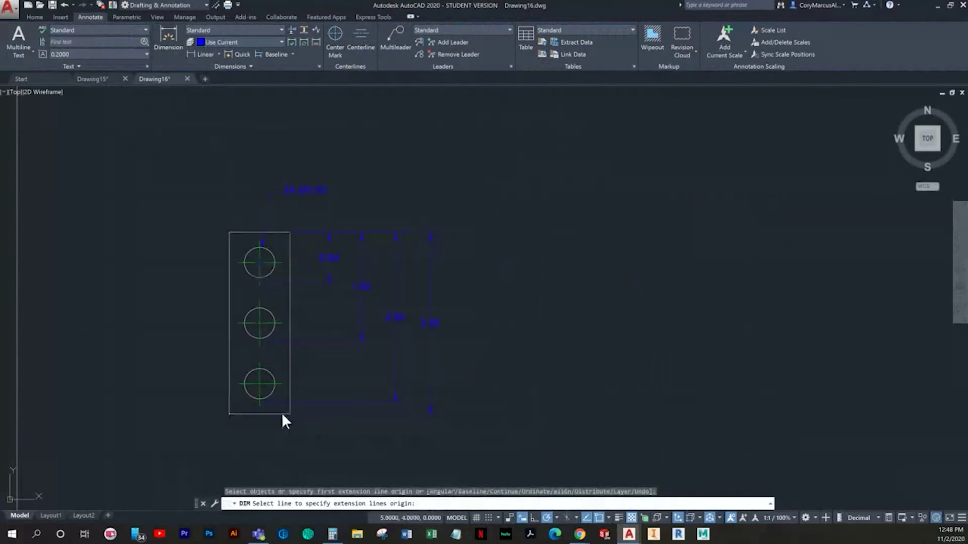
left_click(287, 413)
left_click(231, 414)
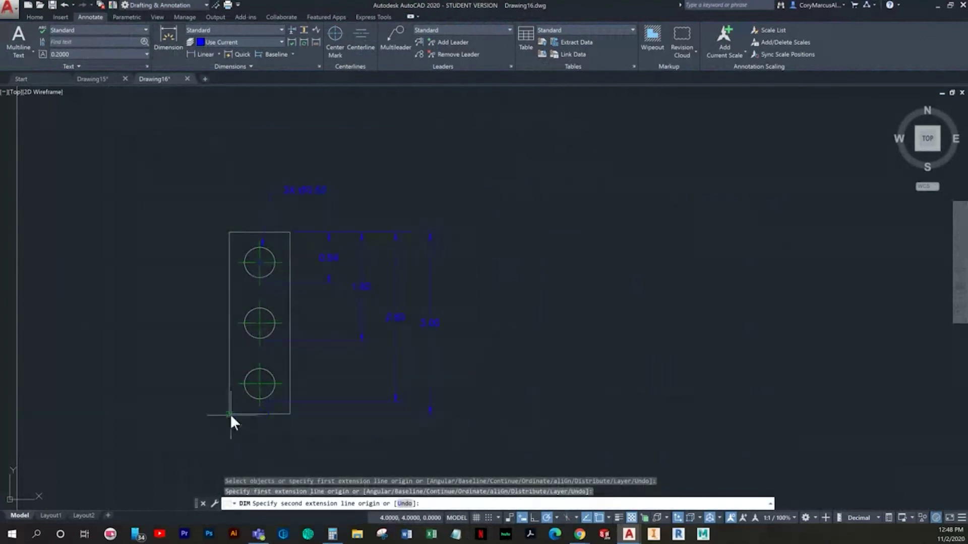
middle_click_drag(230, 413, 226, 348)
left_click(252, 379)
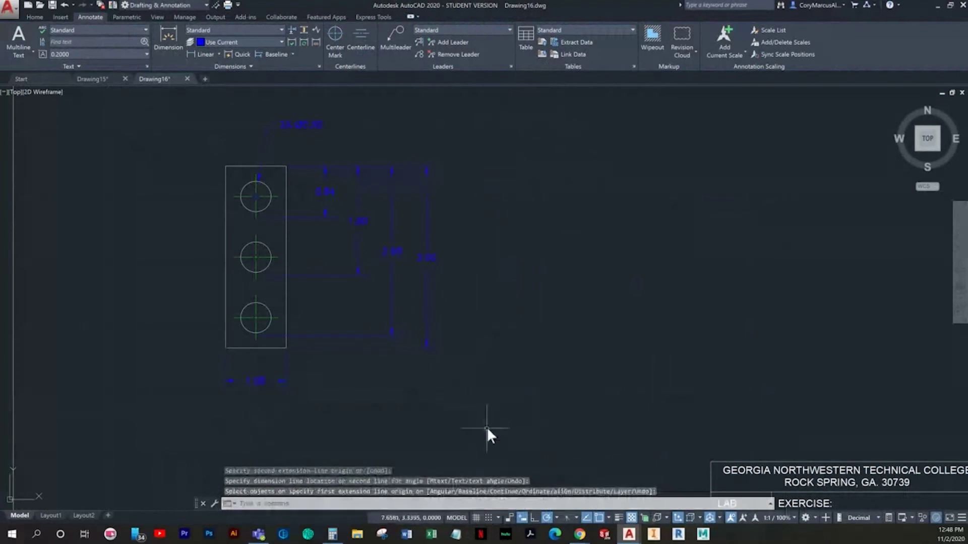
key("Return")
left_click(491, 431)
left_click(168, 103)
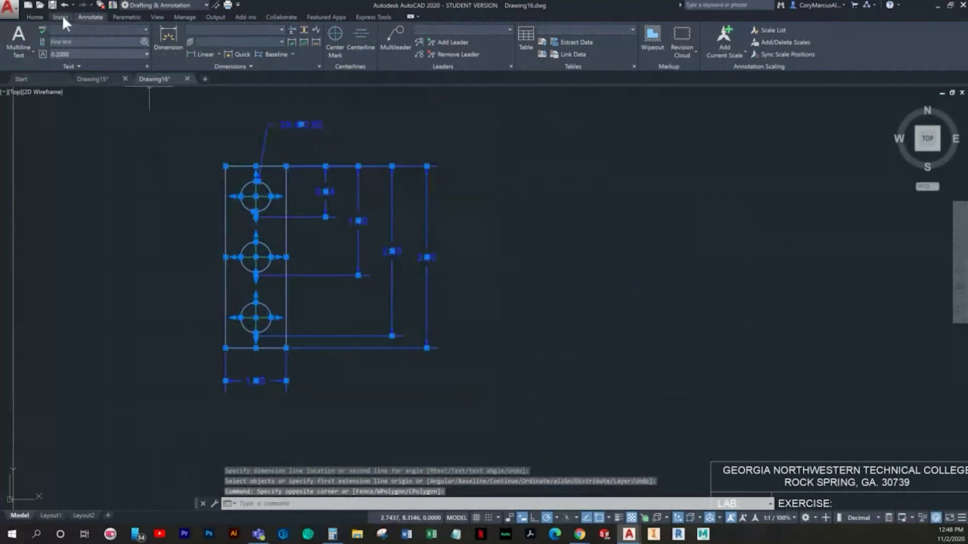
Copy the plate and its dimensions 6 units to the right with Ortho on
left_click(36, 18)
left_click(123, 44)
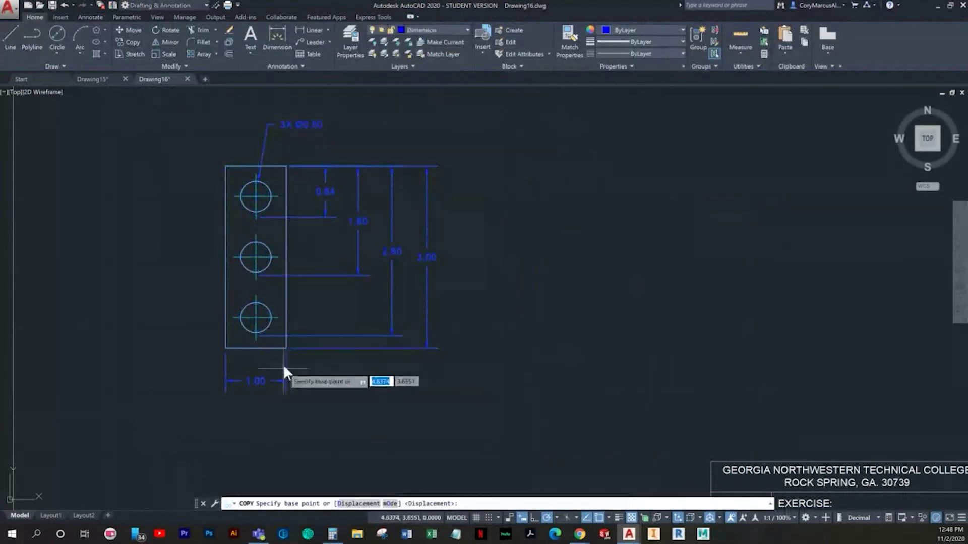
left_click(225, 348)
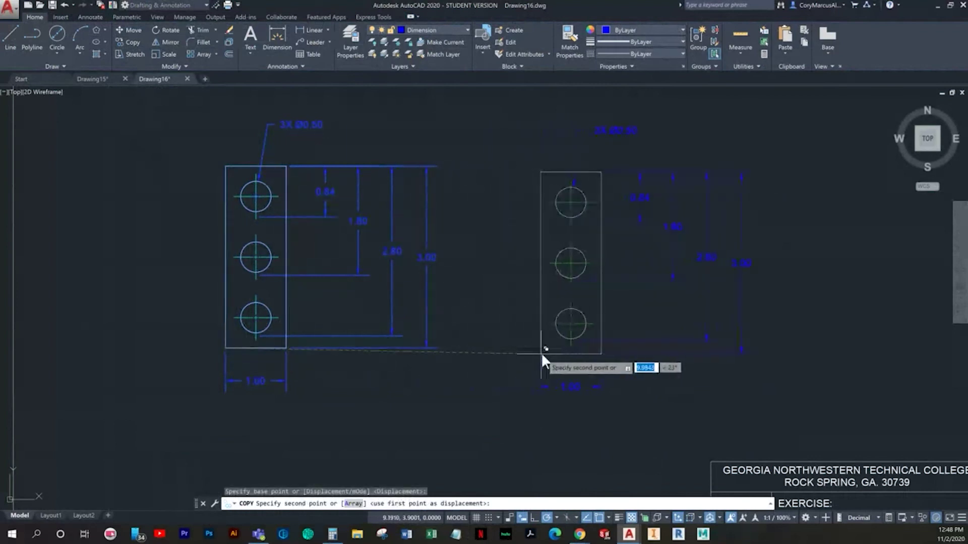
key("F8")
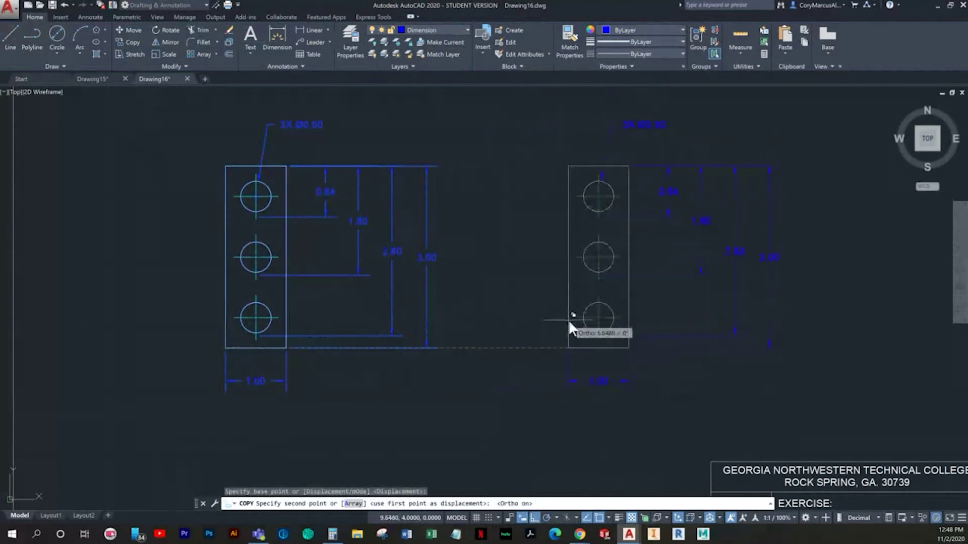
type("6")
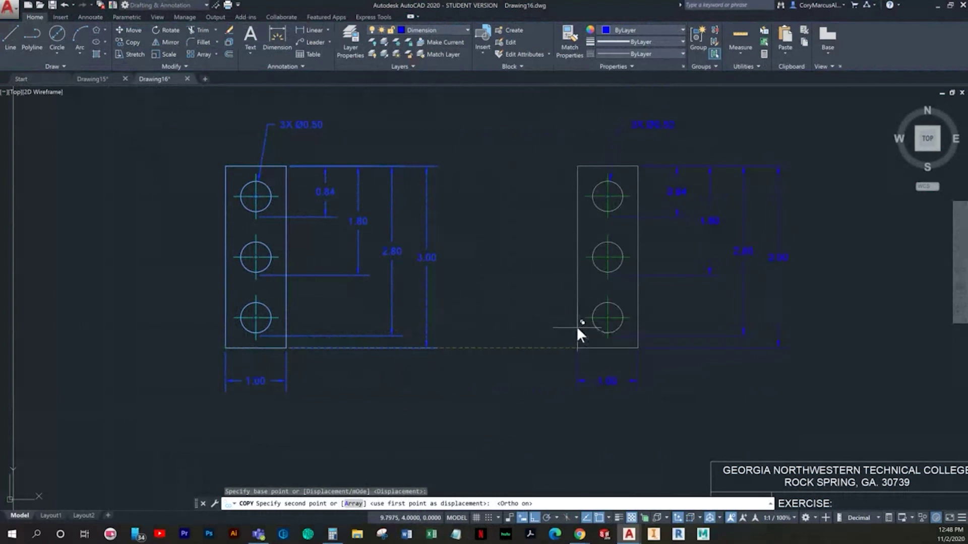
key("Return")
key("Escape")
scroll(570, 326, "down", 4)
scroll(399, 313, "up", 2)
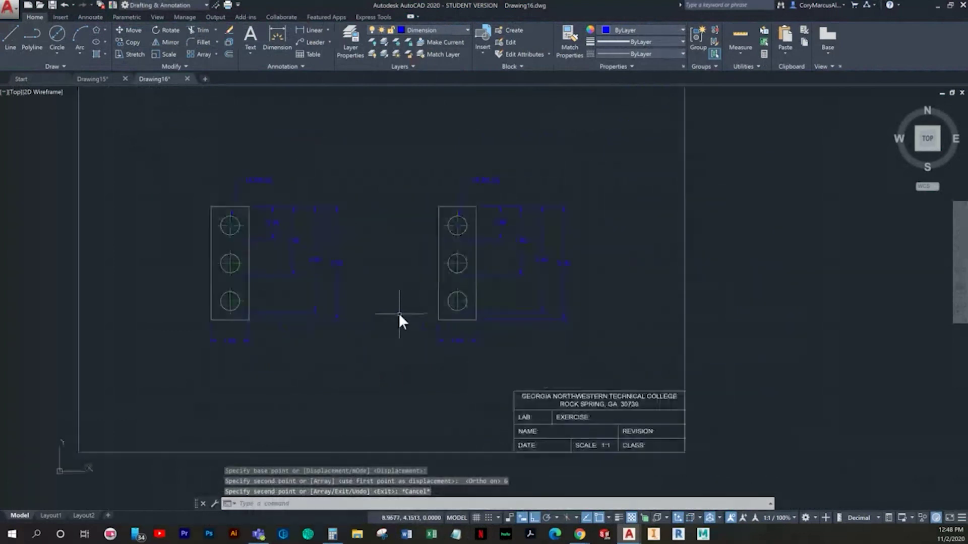
key("Escape")
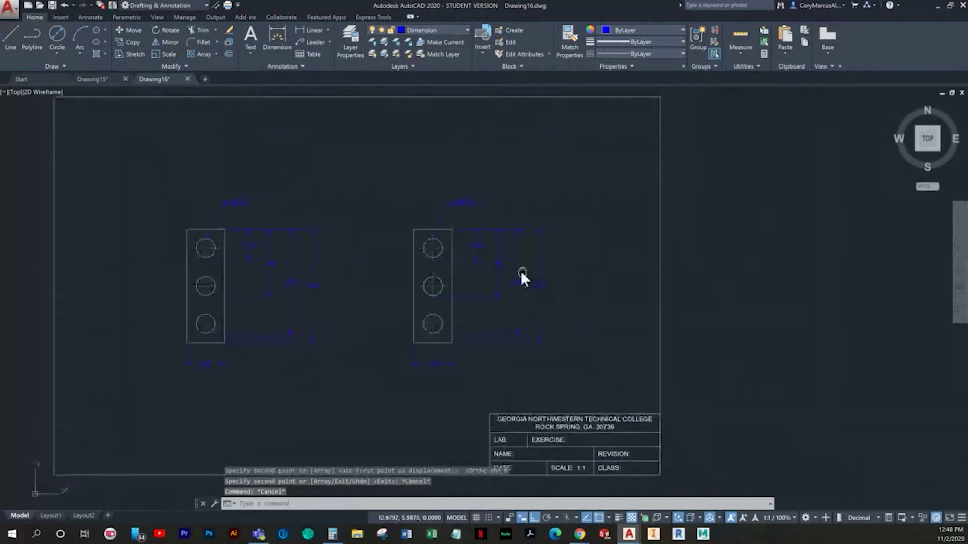
scroll(561, 295, "up", 3)
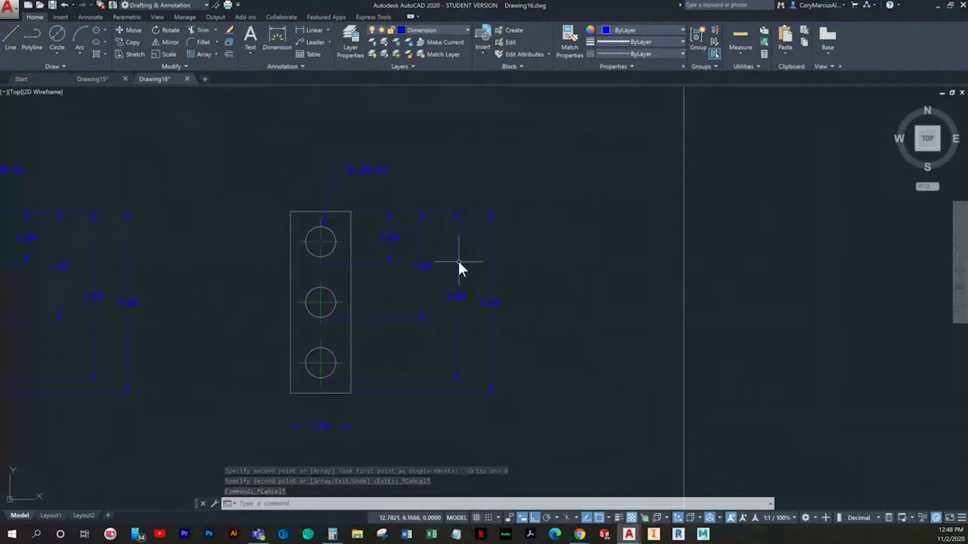
scroll(373, 244, "up", 5)
left_click(374, 244)
left_click(158, 315)
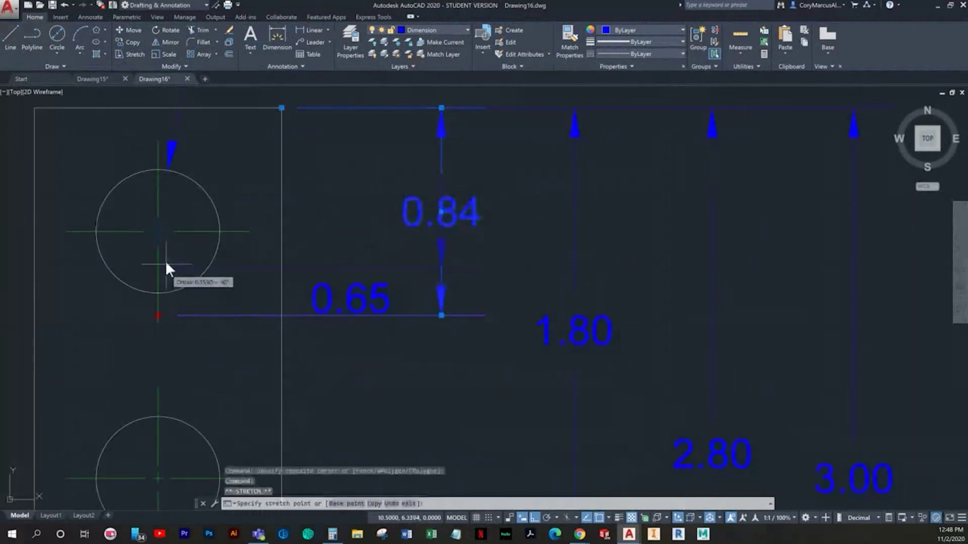
left_click(158, 232)
key("Escape")
middle_click_drag(630, 411, 664, 302)
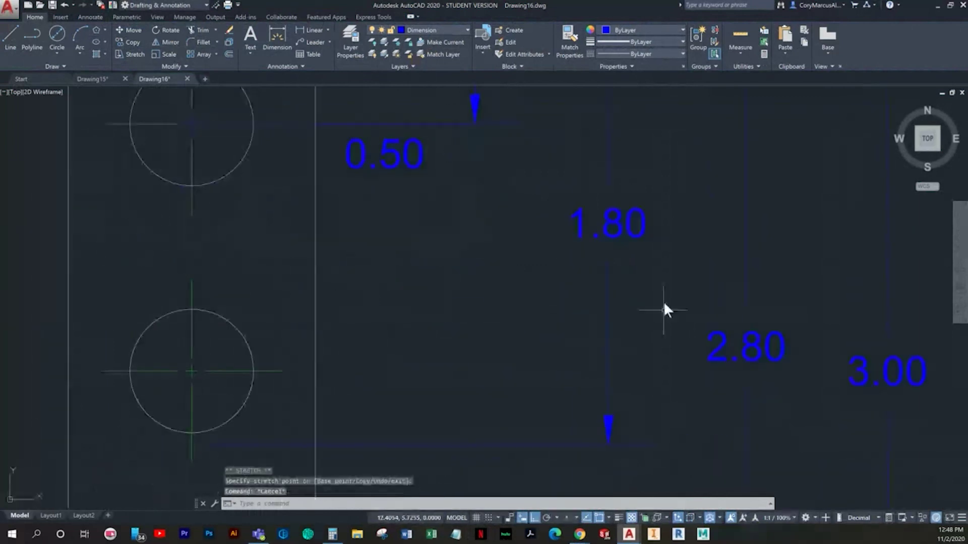
left_click(663, 301)
left_click(573, 239)
middle_click_drag(492, 377, 584, 289)
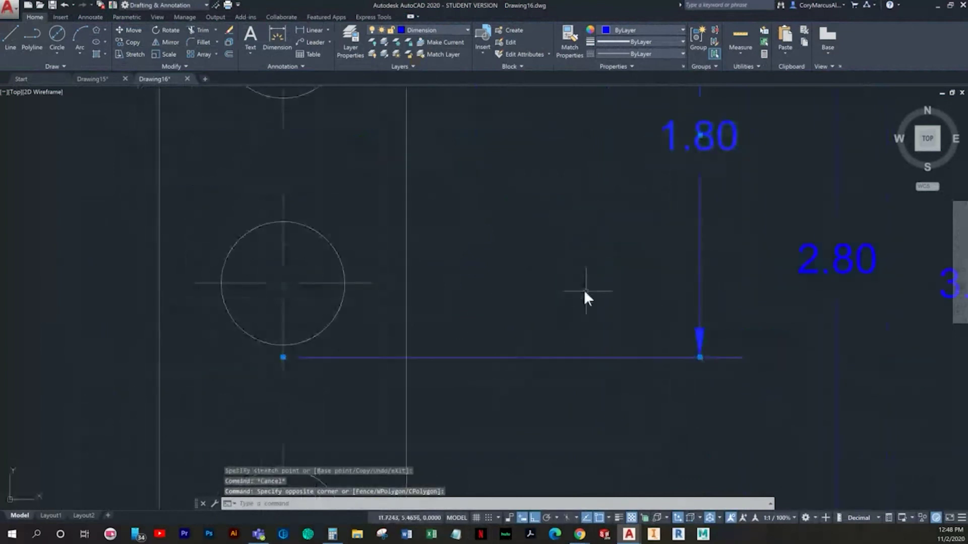
left_click(283, 358)
left_click(280, 282)
scroll(401, 322, "down", 3)
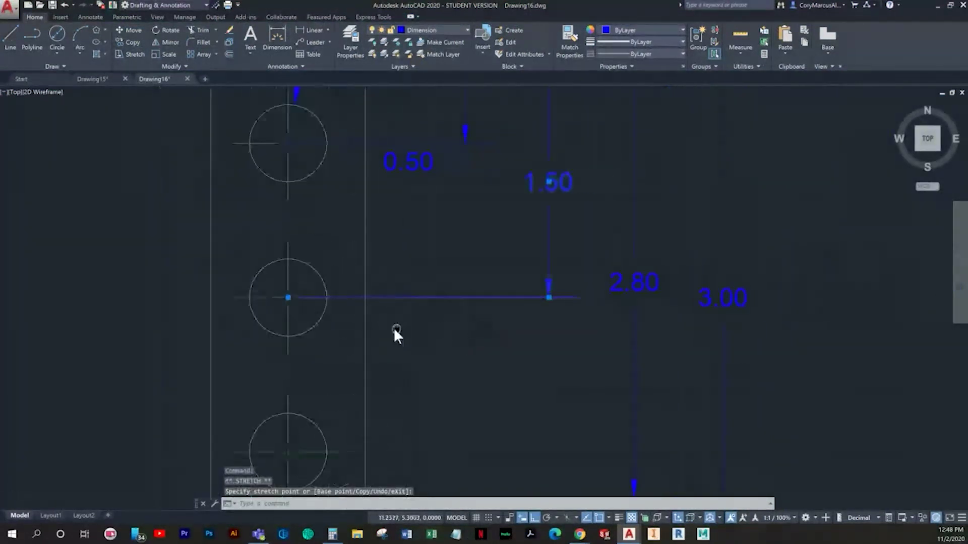
key("Escape")
left_click(548, 462)
scroll(476, 352, "up", 3)
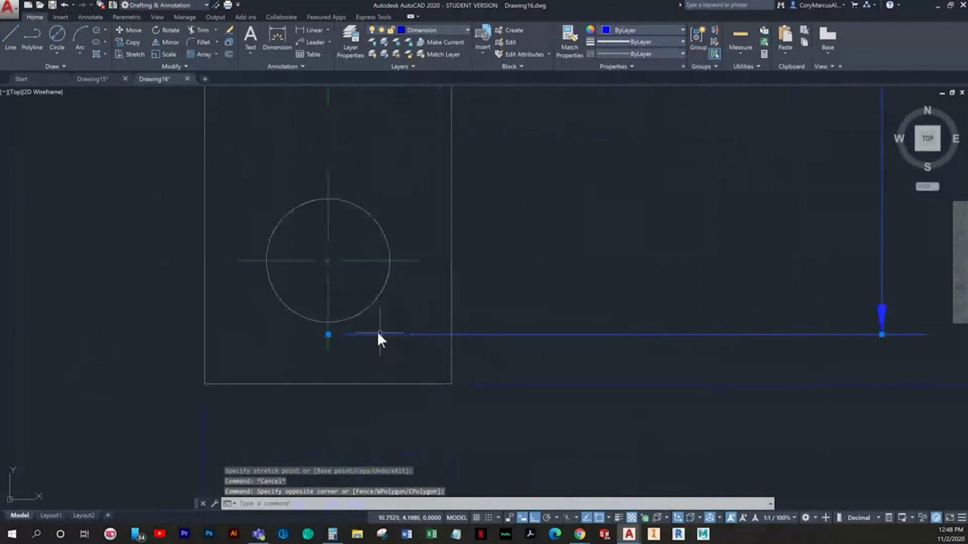
left_click(328, 335)
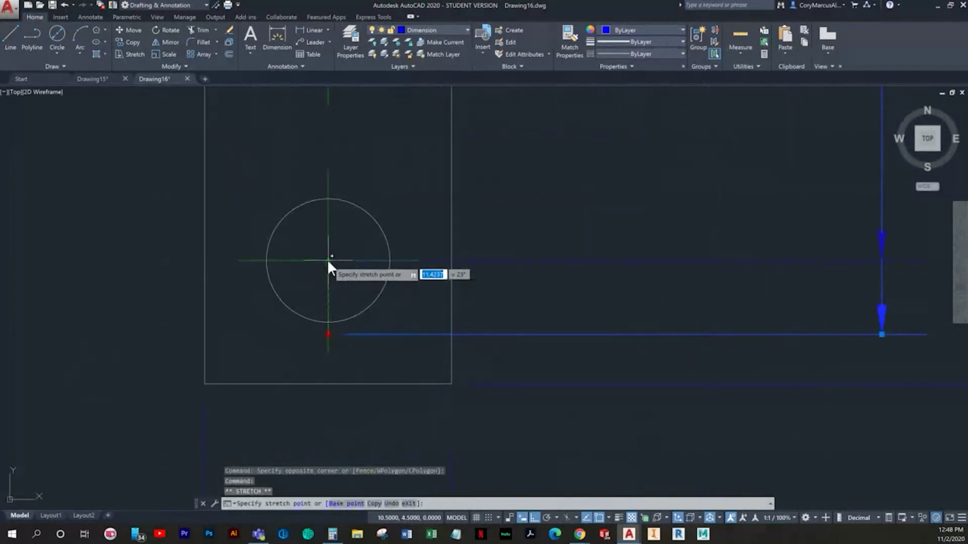
left_click(328, 261)
scroll(404, 297, "down", 5)
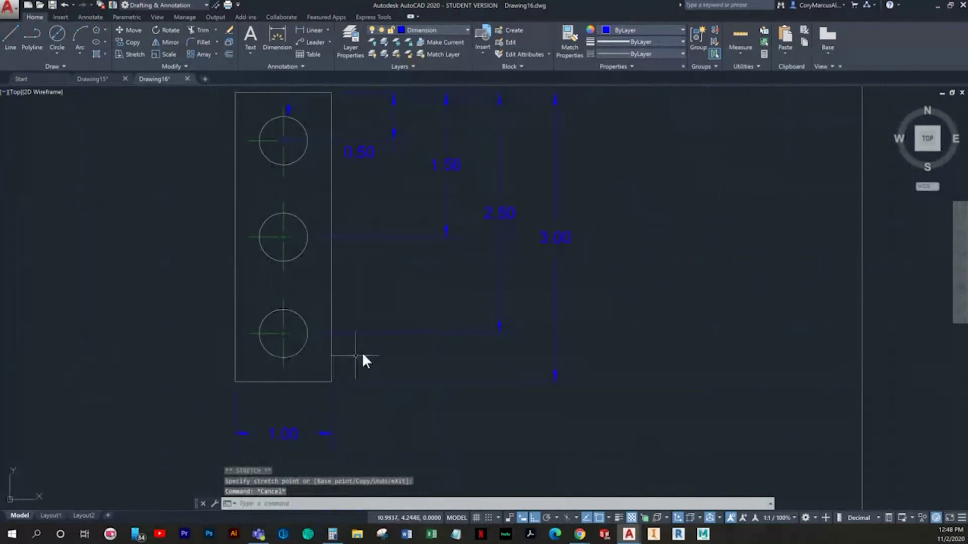
left_click(372, 310)
left_click(307, 336)
scroll(308, 337, "up", 5)
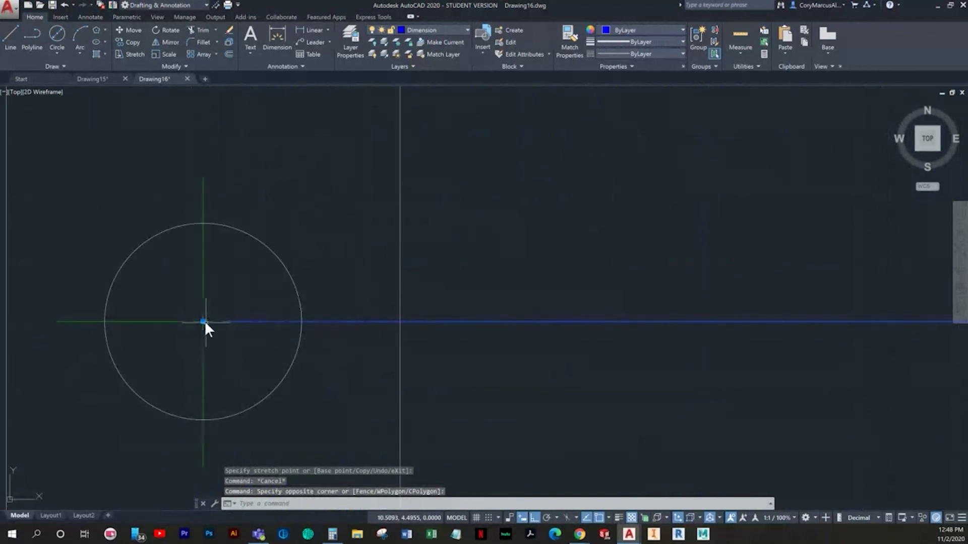
left_click(201, 321)
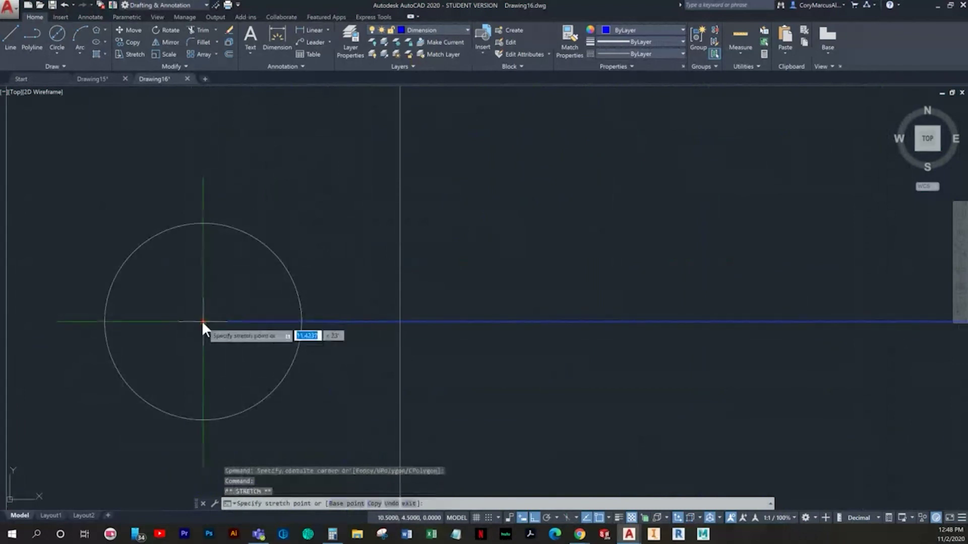
left_click(350, 319)
scroll(366, 258, "down", 4)
key("Escape")
left_click(474, 283)
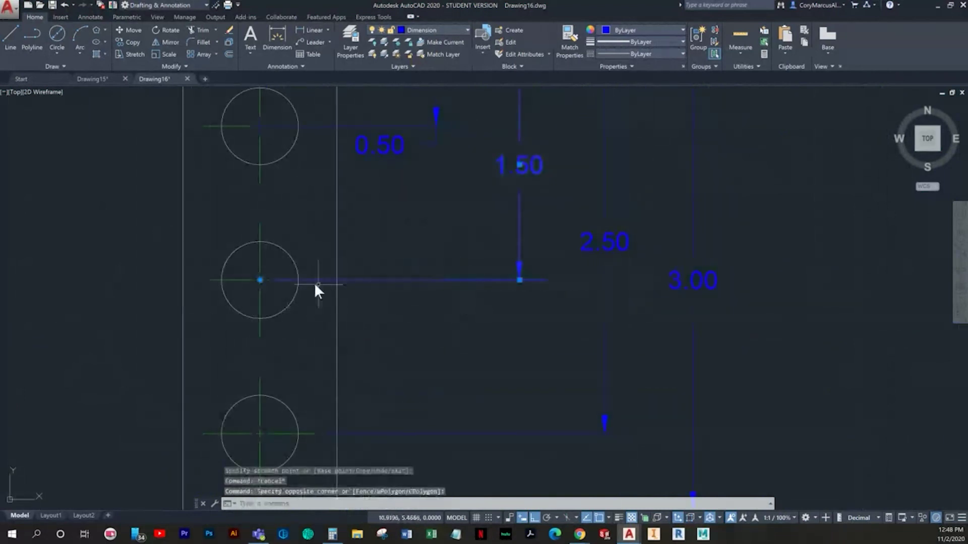
scroll(260, 283, "up", 4)
left_click(254, 262)
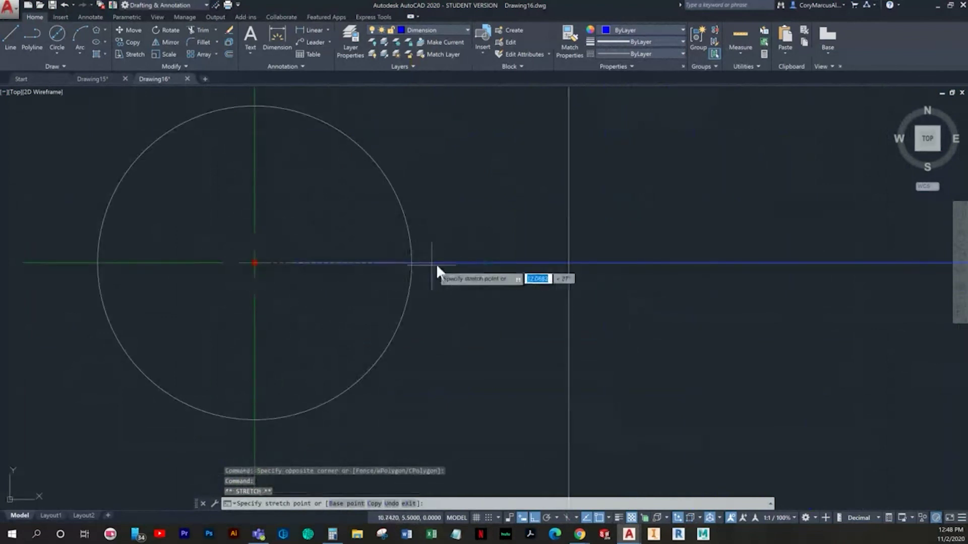
key("Escape")
left_click(505, 286)
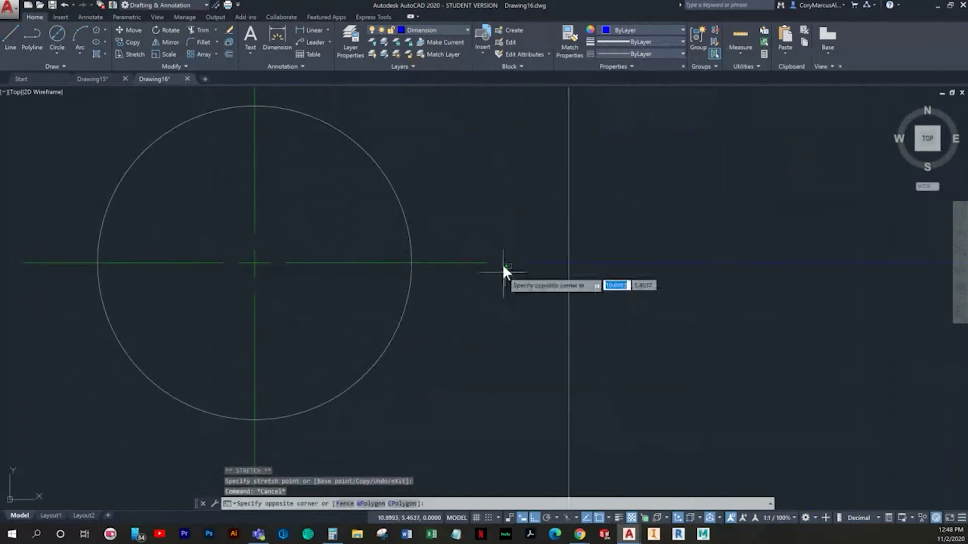
left_click(493, 207)
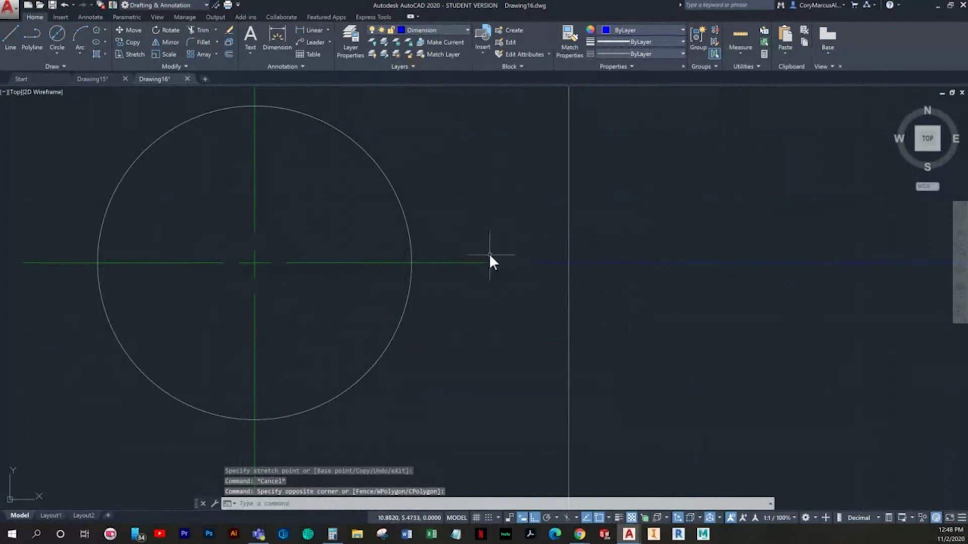
scroll(194, 177, "down", 4)
middle_click_drag(287, 248, 227, 339)
left_click(389, 317)
left_click(294, 297)
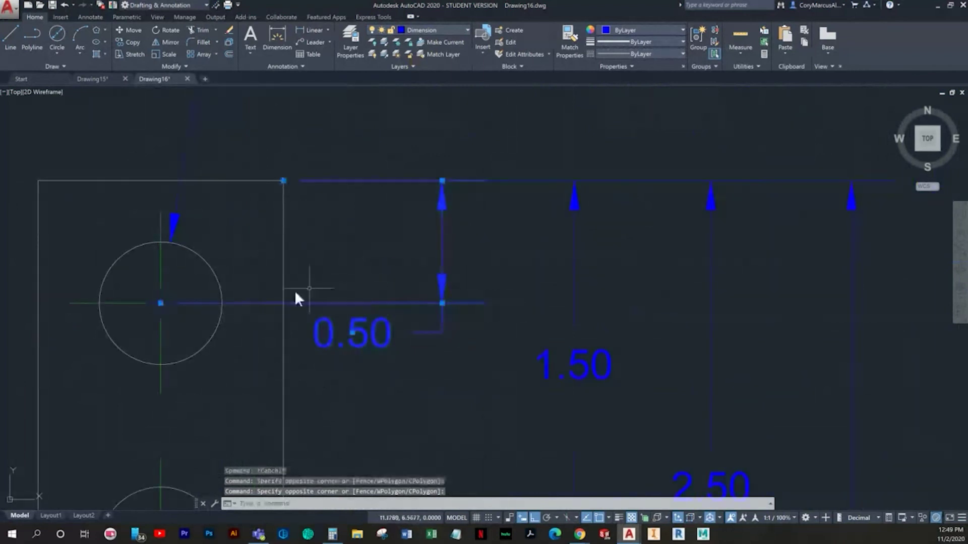
left_click(160, 303)
scroll(160, 303, "up", 4)
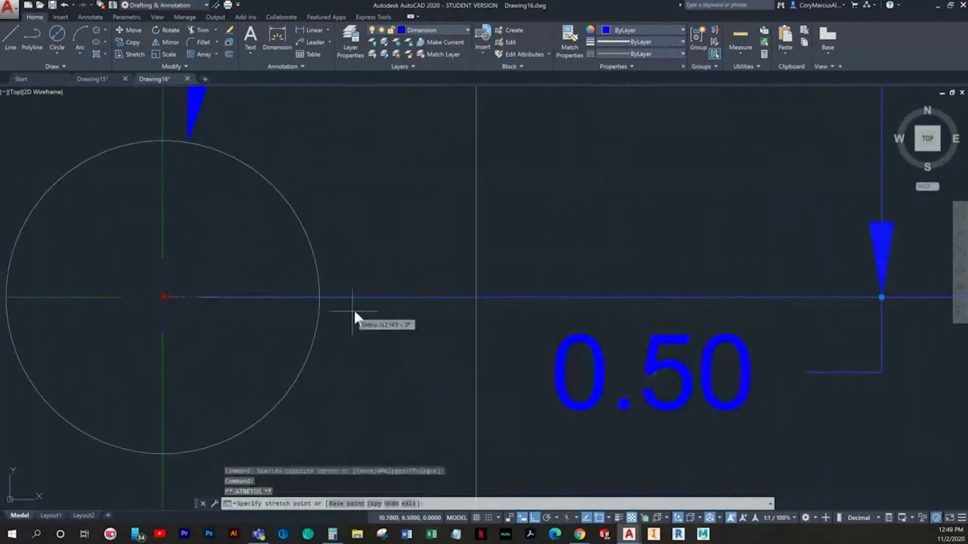
key("Escape")
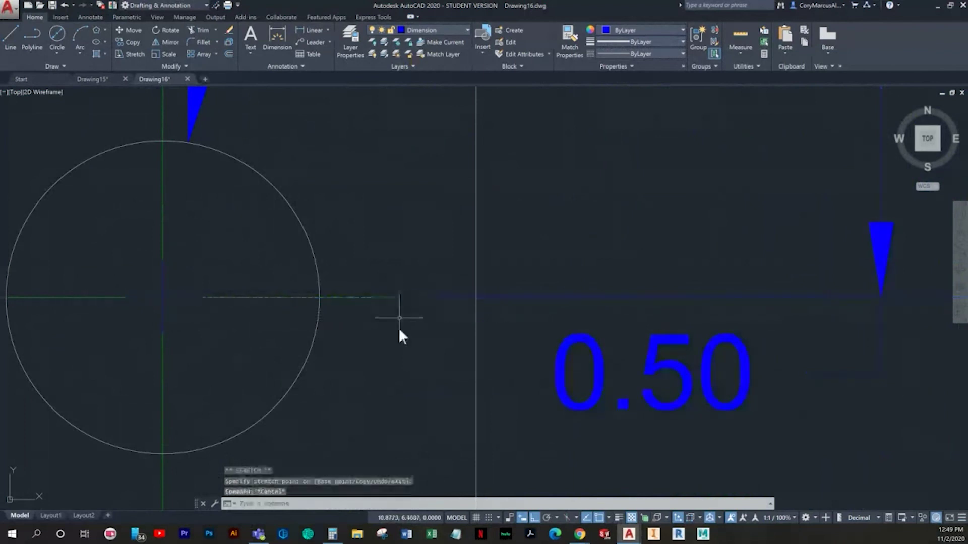
scroll(513, 248, "down", 5)
scroll(476, 322, "down", 2)
Pan and zoom to centre the right-hand copy of the plate in view
scroll(498, 311, "up", 1)
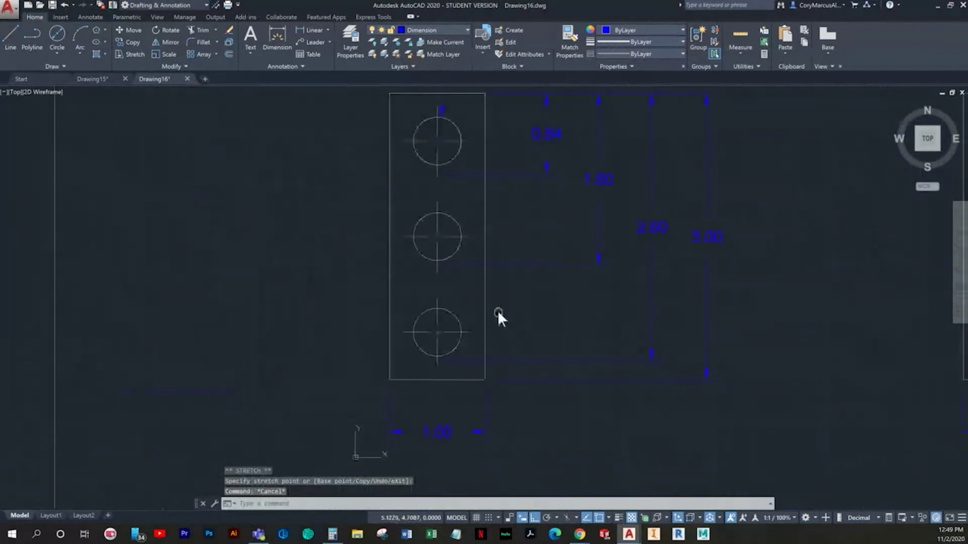
middle_click_drag(463, 190, 275, 206)
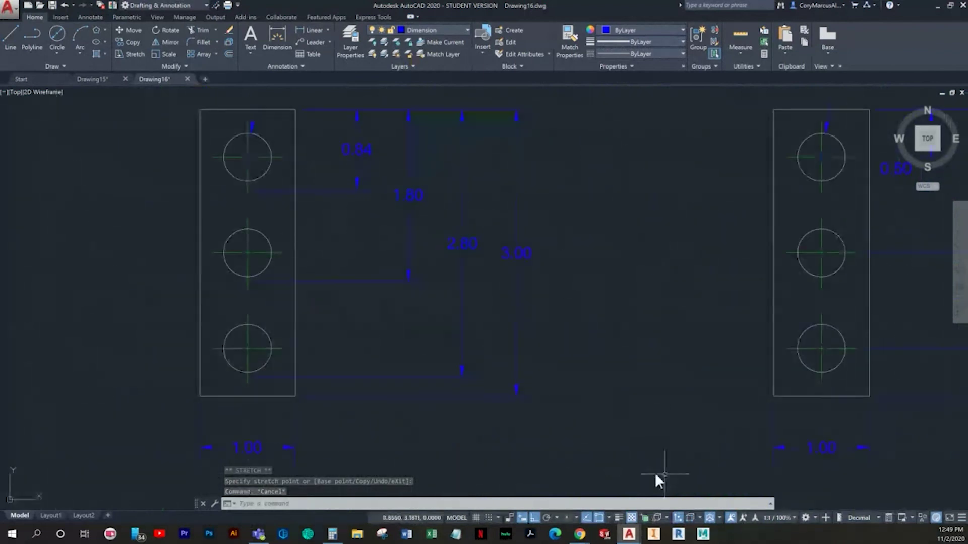
mouse_move(664, 474)
middle_mouse_down()
mouse_move(330, 292)
mouse_move(274, 453)
middle_mouse_up()
scroll(290, 426, "down", 2)
key("Escape")
mouse_move(356, 311)
middle_mouse_down()
mouse_move(401, 273)
mouse_move(372, 335)
middle_mouse_up()
scroll(401, 274, "up", 2)
scroll(356, 317, "up", 2)
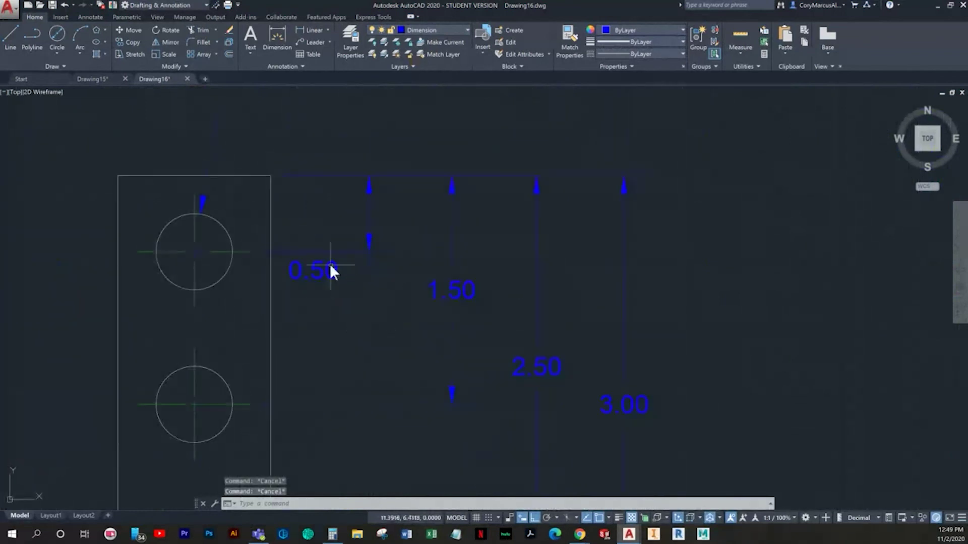
Grab the 0.50 dimension's text grip, then cancel without moving it
left_click(319, 270)
left_click(313, 270)
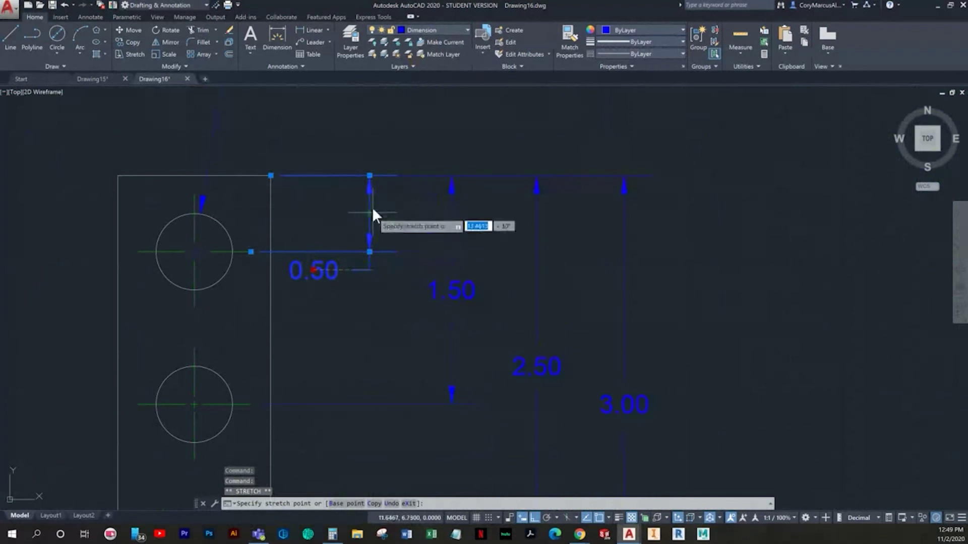
key("Escape")
scroll(492, 295, "down", 5)
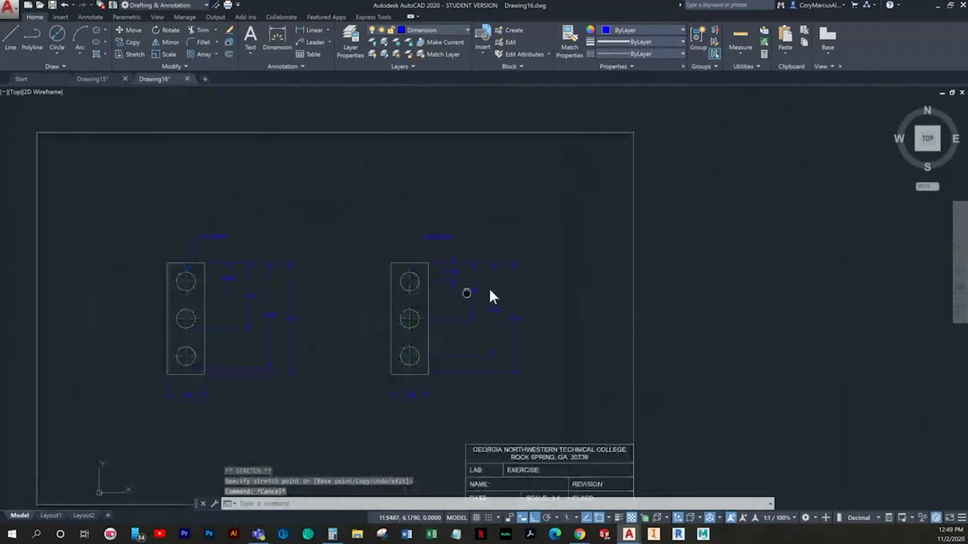
scroll(476, 293, "up", 7)
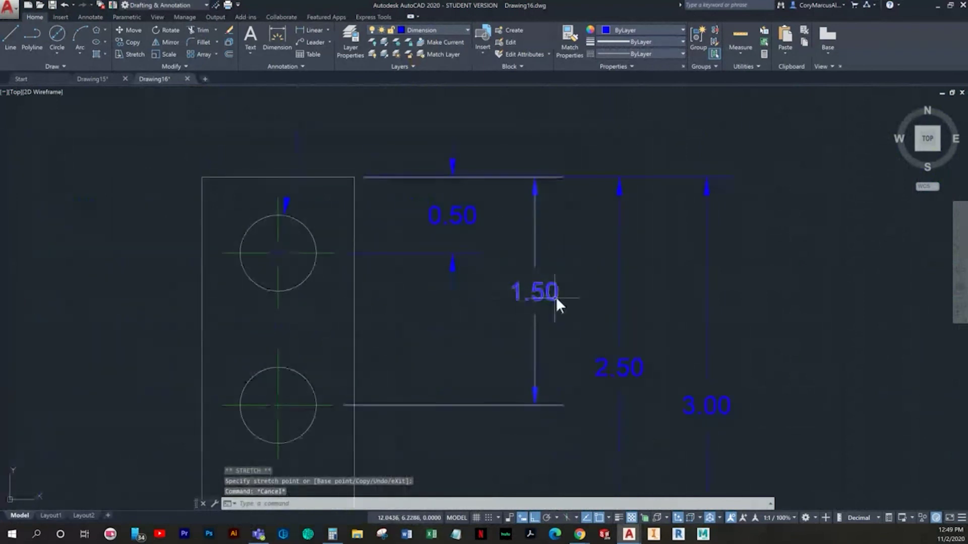
Drag the 1.50 dimension in closer to the 0.50 dimension
left_click(561, 302)
left_click(503, 318)
left_click(534, 288)
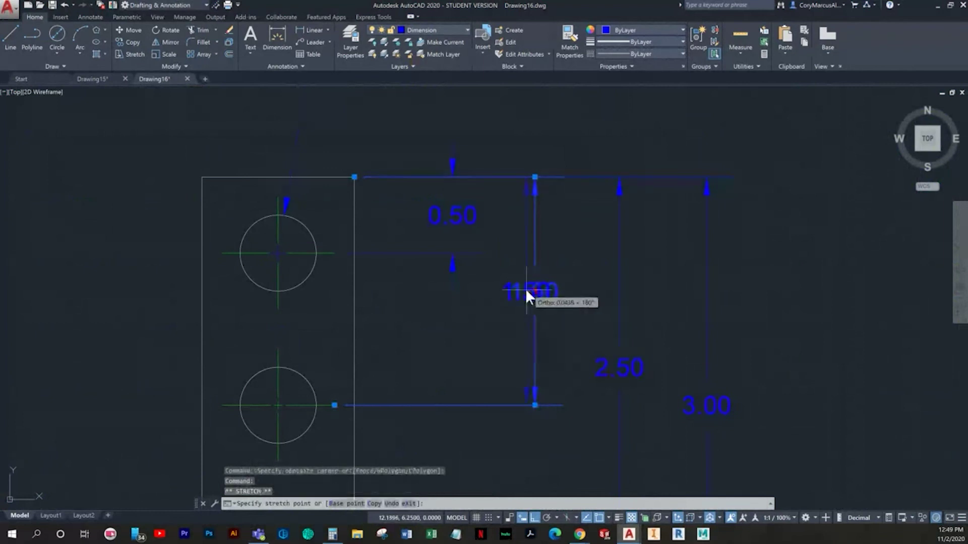
mouse_move(521, 289)
middle_mouse_down()
mouse_move(325, 248)
mouse_move(318, 313)
middle_mouse_up()
key("Escape")
Pull the 2.50 dimension inward, closer to the 1.50 dimension
left_click(371, 310)
left_click(324, 298)
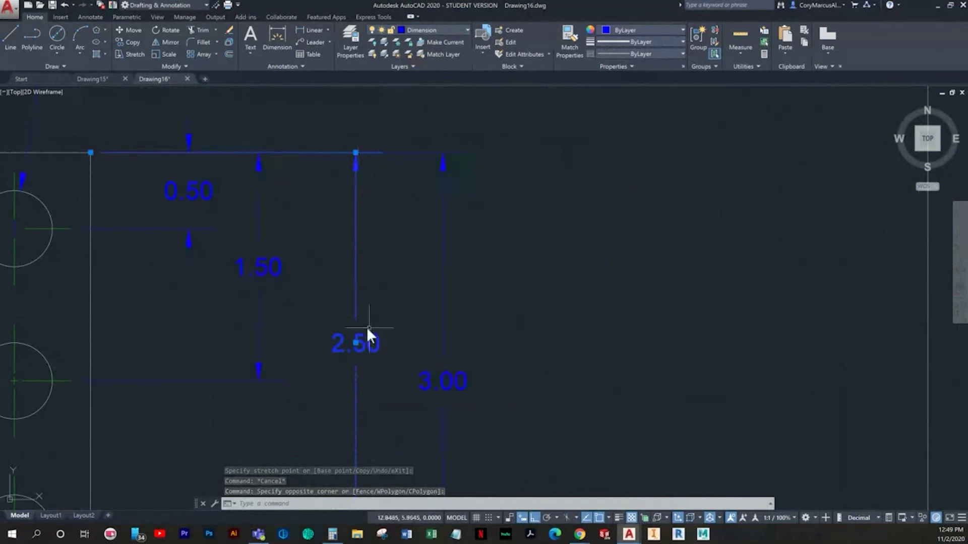
left_click(355, 343)
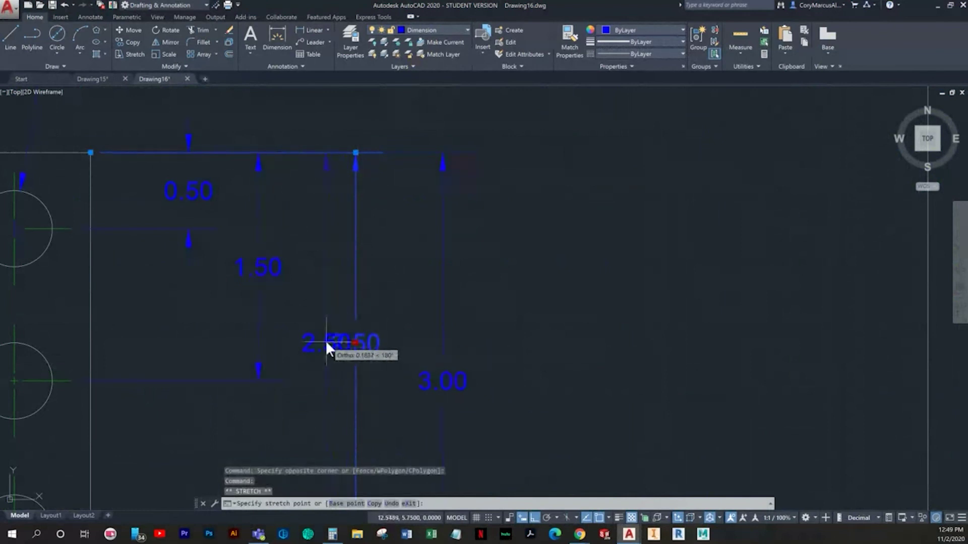
key("Escape")
middle_click_drag(390, 350, 396, 324)
Move the 3.00 dimension closer to the part and fine-tune its position
middle_click_drag(475, 400, 480, 378)
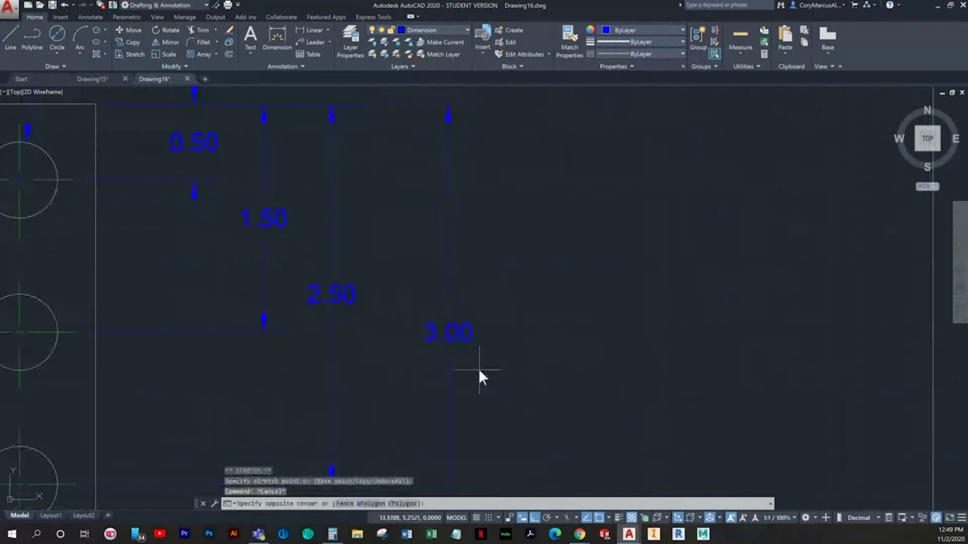
left_click(479, 378)
left_click(438, 324)
left_click(448, 332)
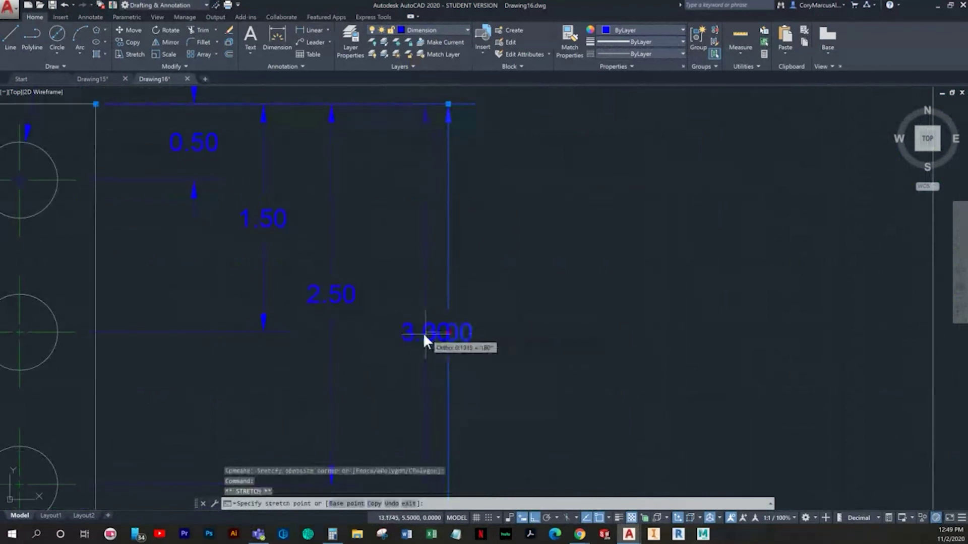
left_click(391, 333)
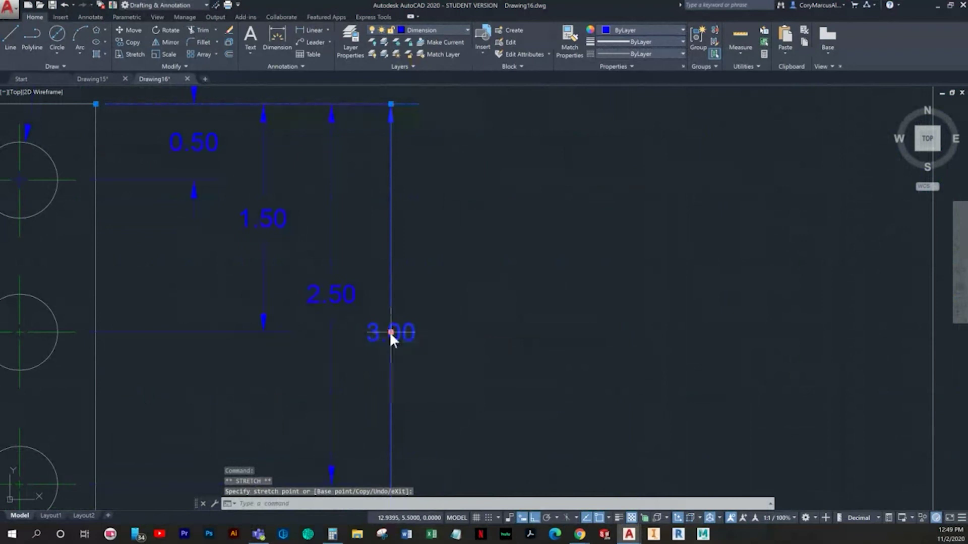
left_click(391, 333)
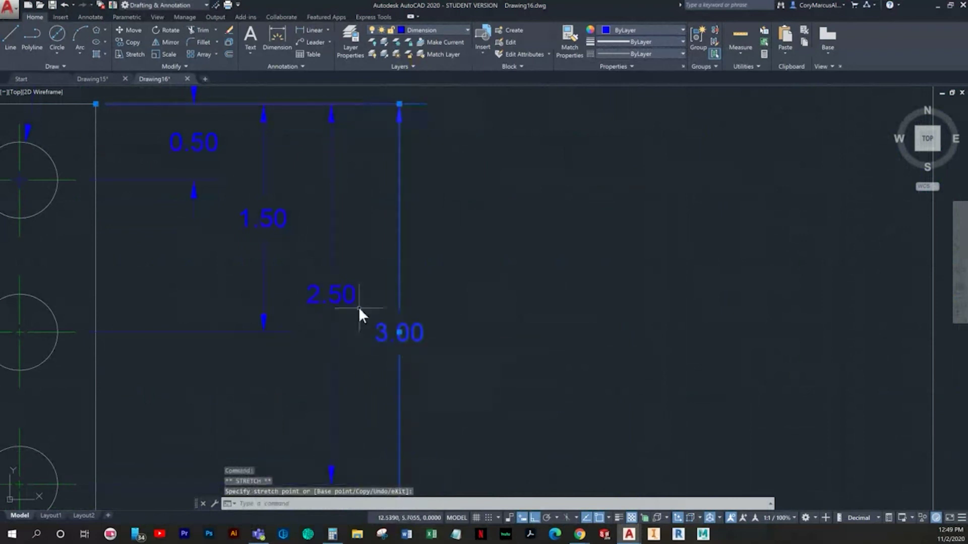
scroll(358, 307, "down", 3)
middle_click_drag(392, 340, 438, 310)
Clear the selection and zoom out to show both plates
left_click(439, 309)
scroll(459, 327, "down", 2)
left_click(479, 346)
scroll(519, 360, "up", 2)
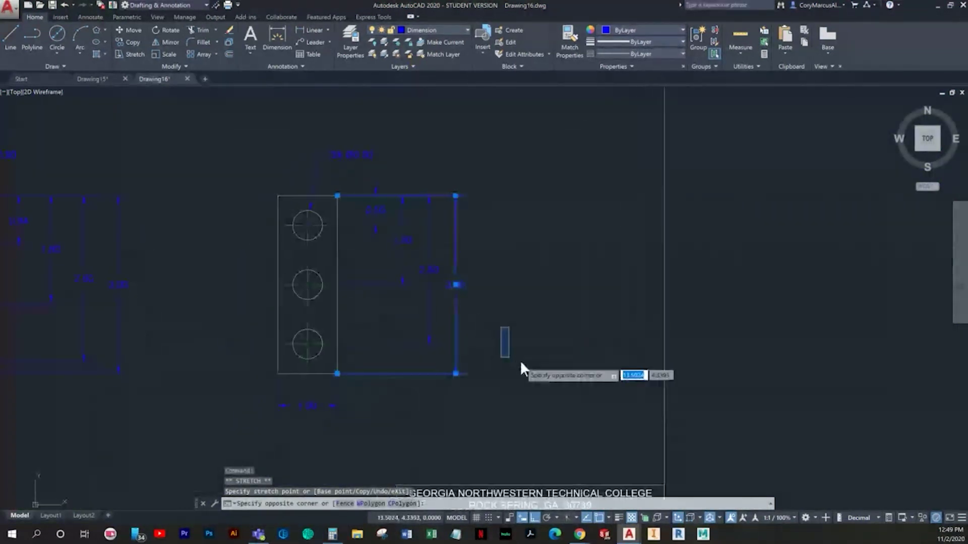
key("Escape")
key("Escape")
scroll(519, 360, "down", 2)
scroll(505, 339, "up", 2)
middle_click_drag(505, 339, 577, 325)
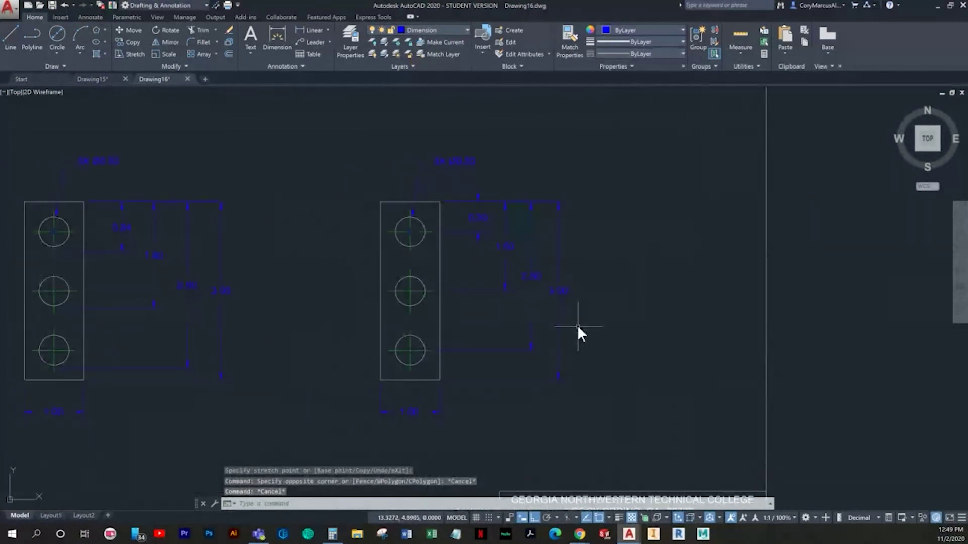
scroll(561, 334, "down", 2)
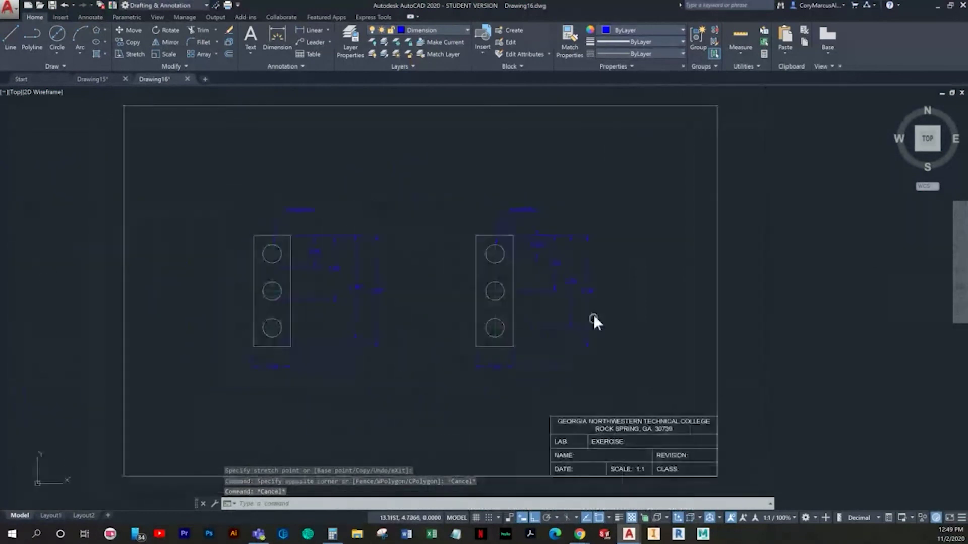